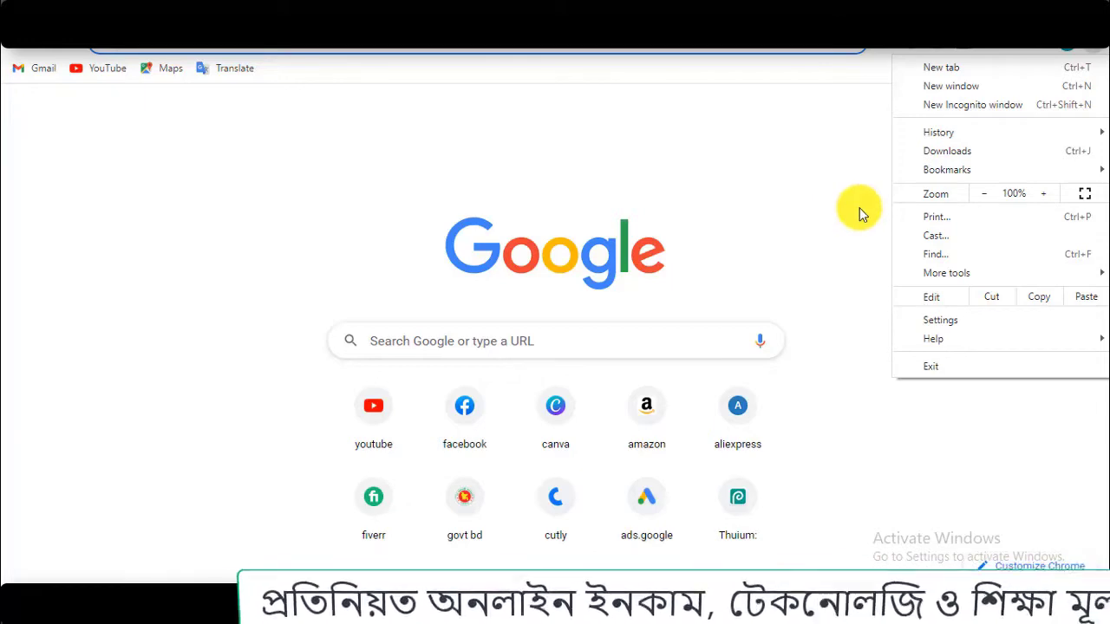
Open a new Chrome tab showing the Google search page
click(143, 45)
Search Google for cpaled and open the CPAlead homepage from the first result
text(cpaled)
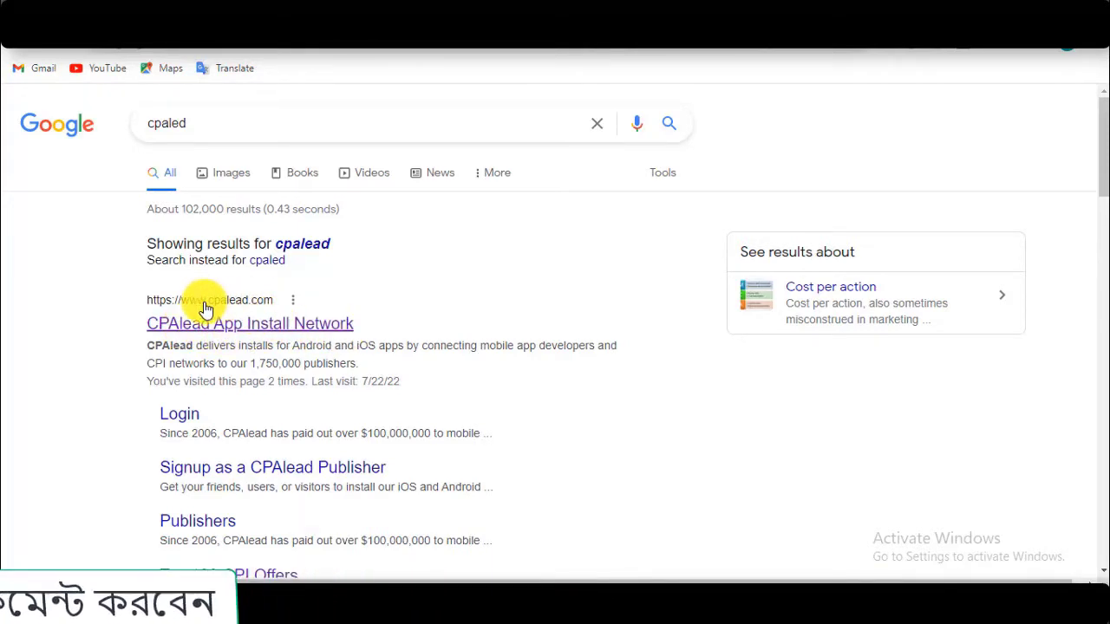
click(206, 310)
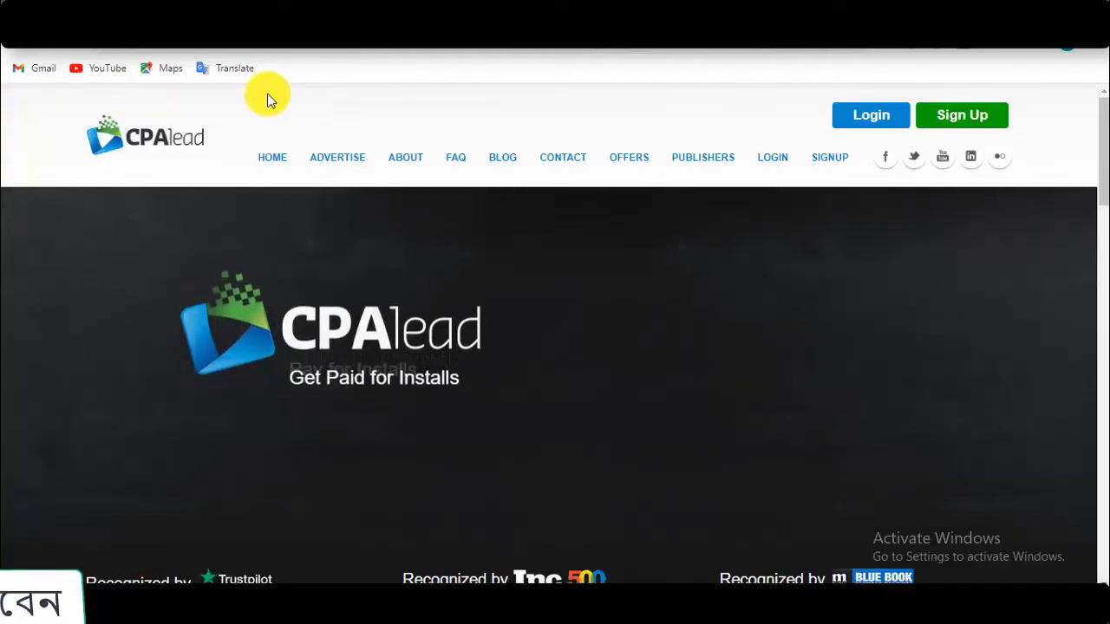
click(217, 52)
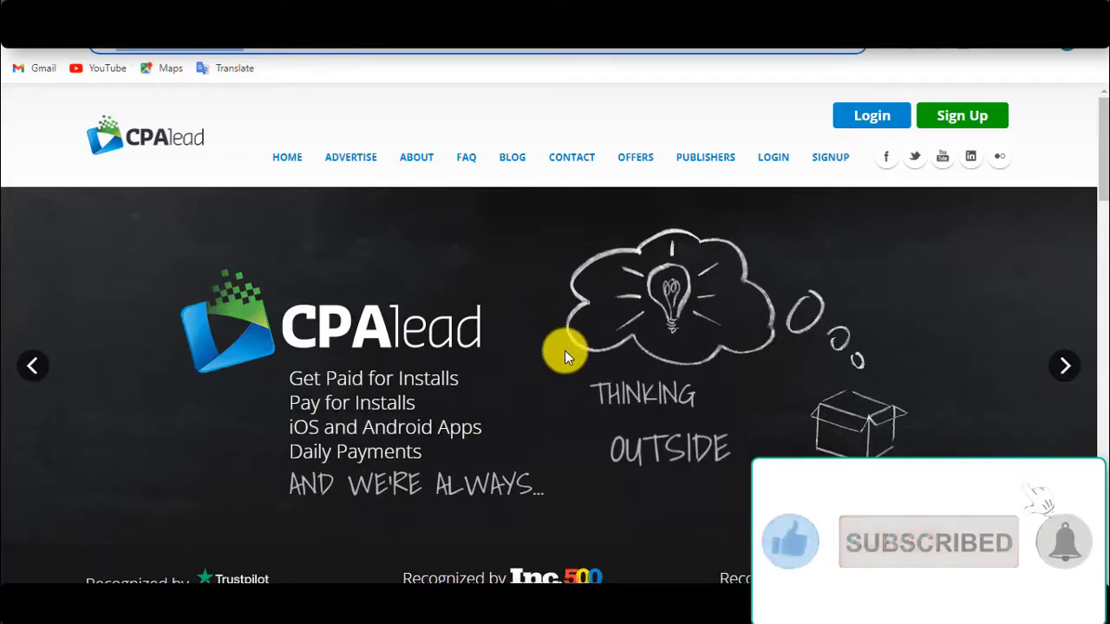
scroll(542, 380, down, 4)
scroll(542, 380, up, 4)
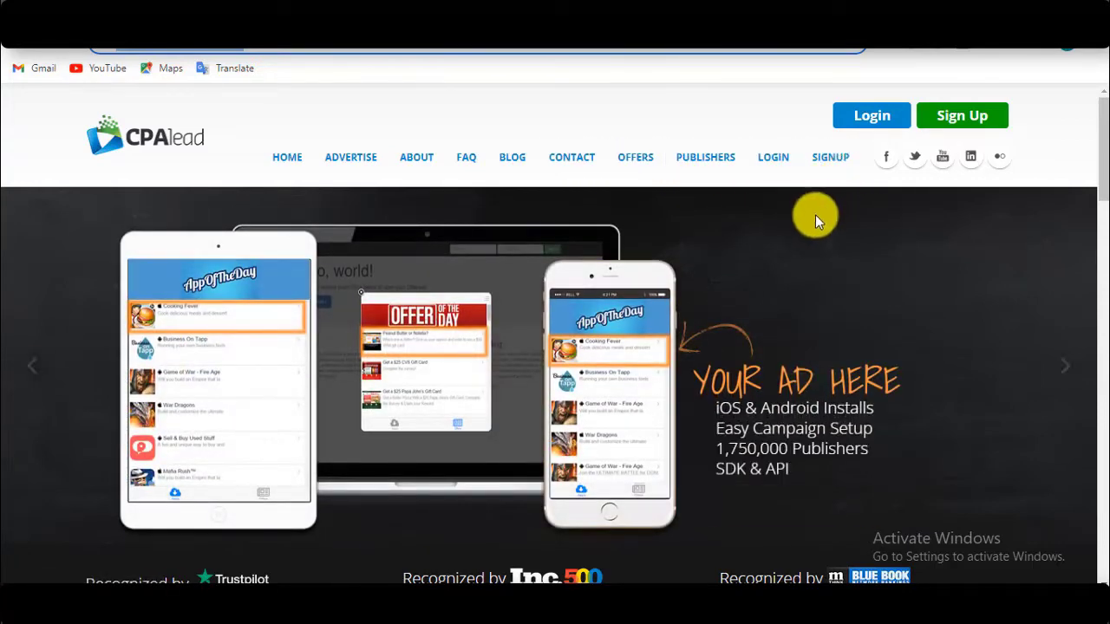
Browse the CPAlead homepage to the Publishers section and choose Start Earning!
scroll(795, 316, down, 6)
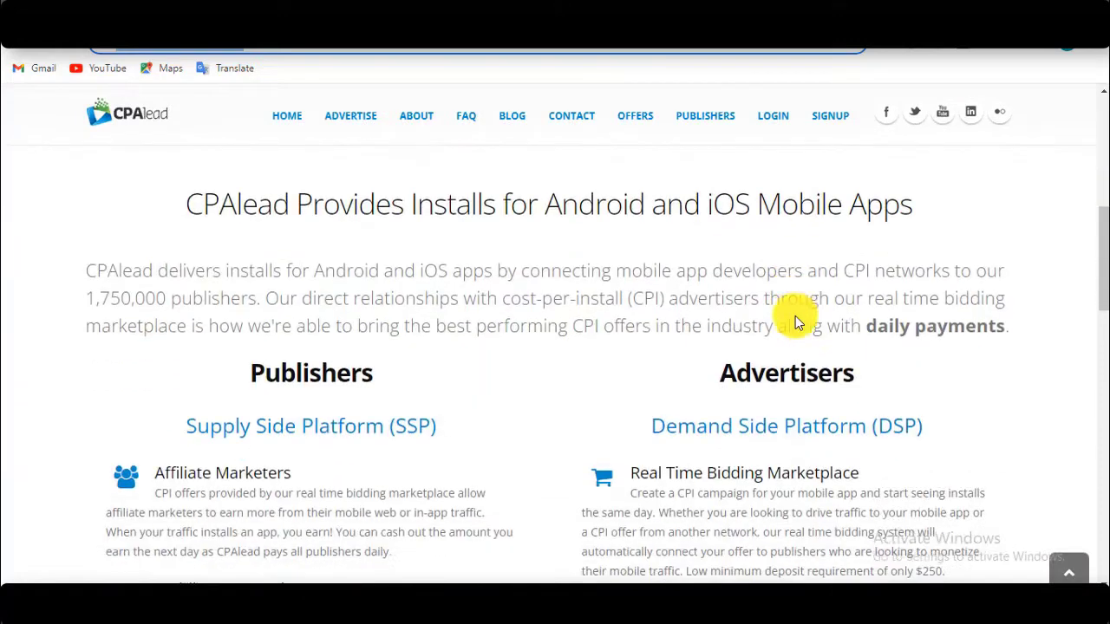
scroll(260, 315, up, 2)
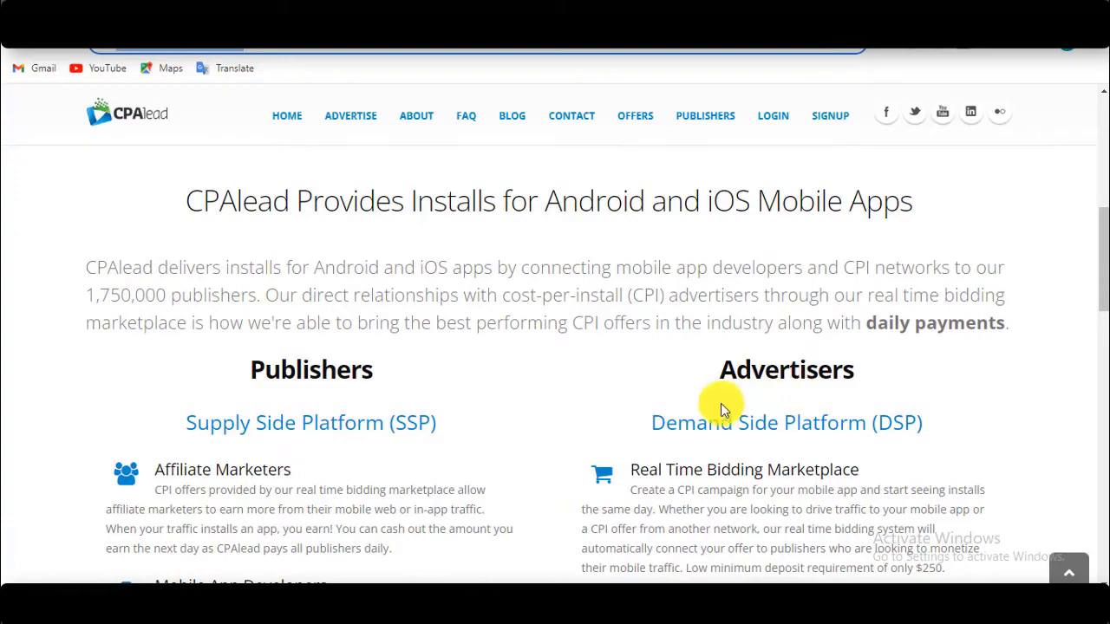
scroll(539, 401, down, 6)
scroll(539, 404, down, 4)
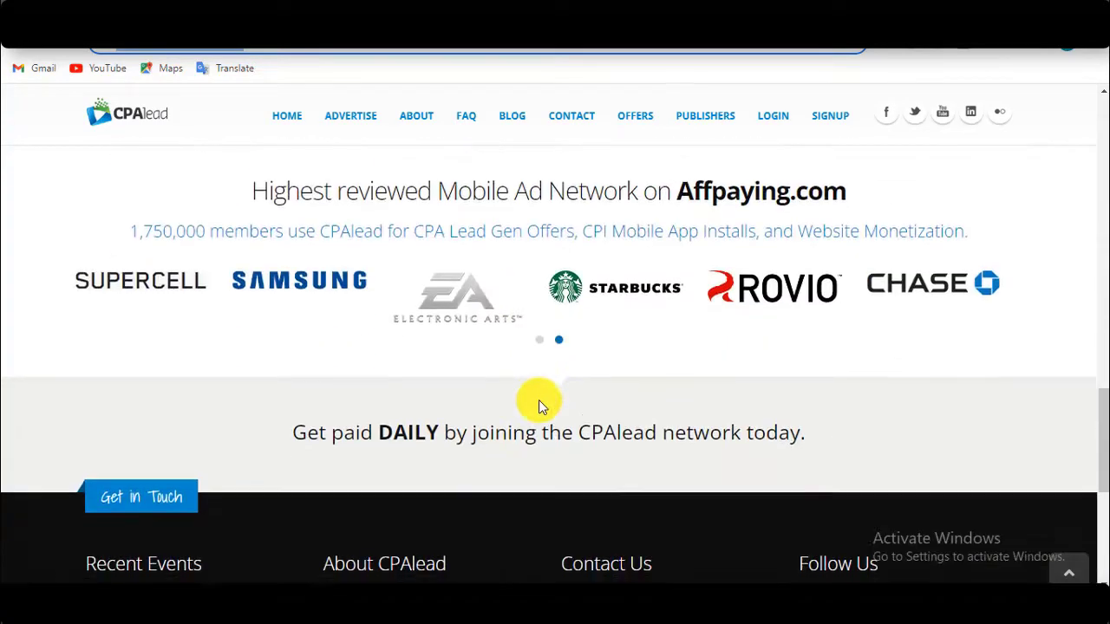
scroll(538, 404, up, 2)
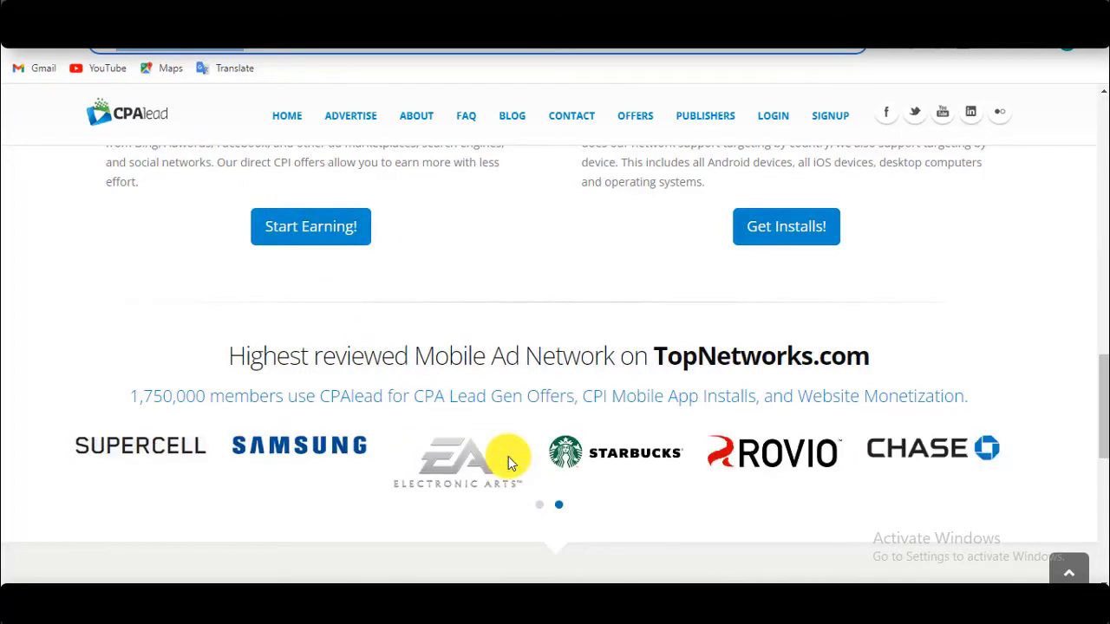
scroll(508, 456, down, 3)
key(Home)
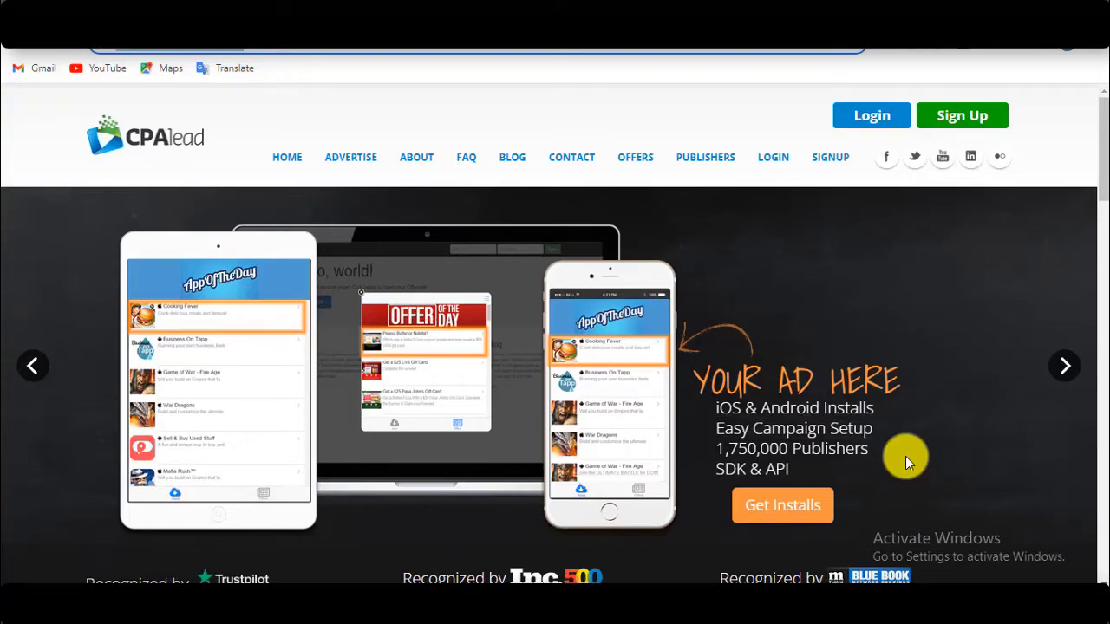
scroll(700, 485, down, 10)
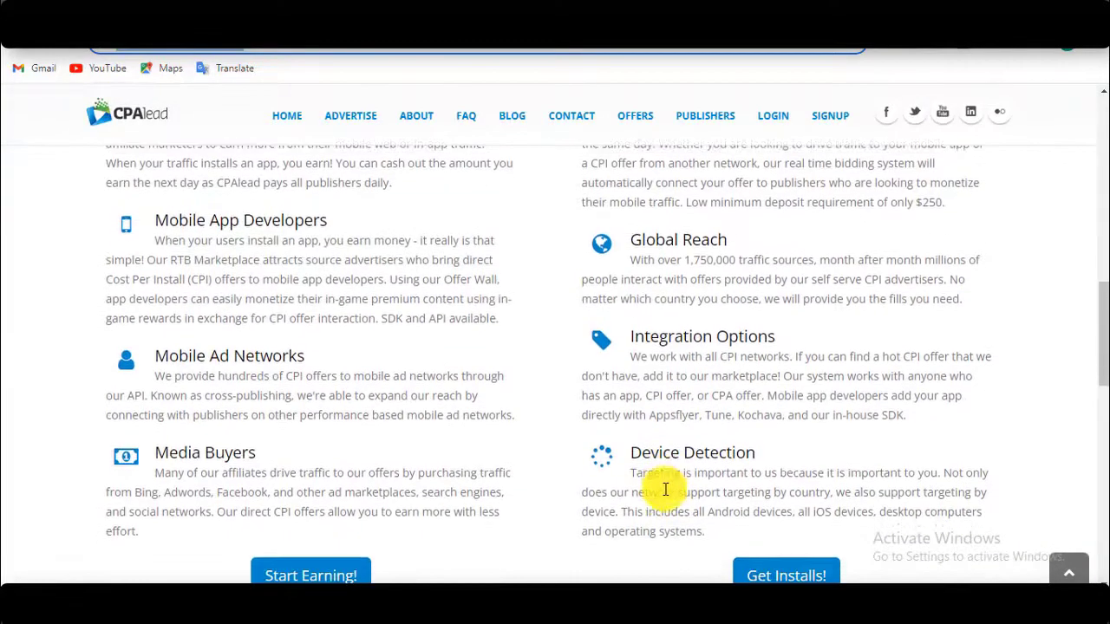
scroll(642, 487, up, 10)
scroll(639, 485, down, 6)
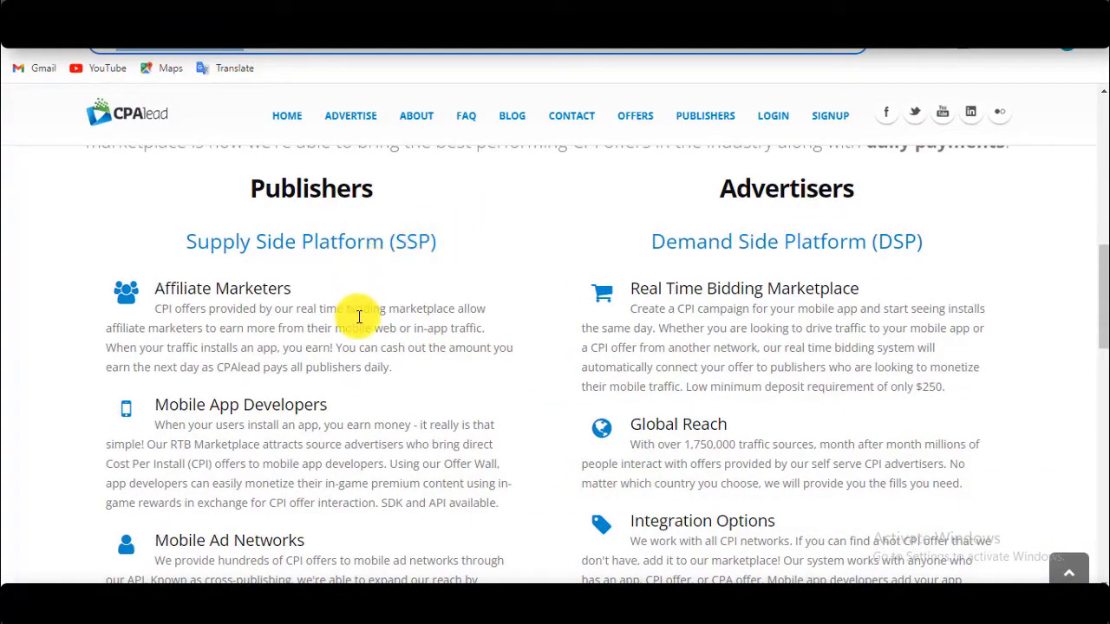
scroll(370, 313, up, 2)
scroll(388, 396, down, 3)
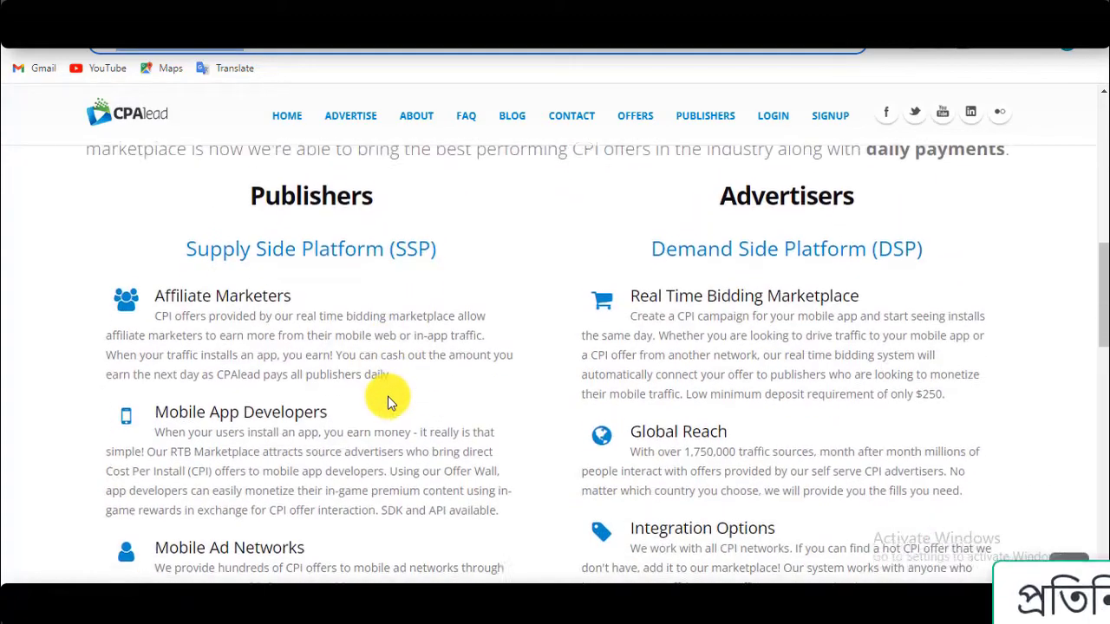
scroll(388, 397, up, 1)
scroll(384, 397, down, 4)
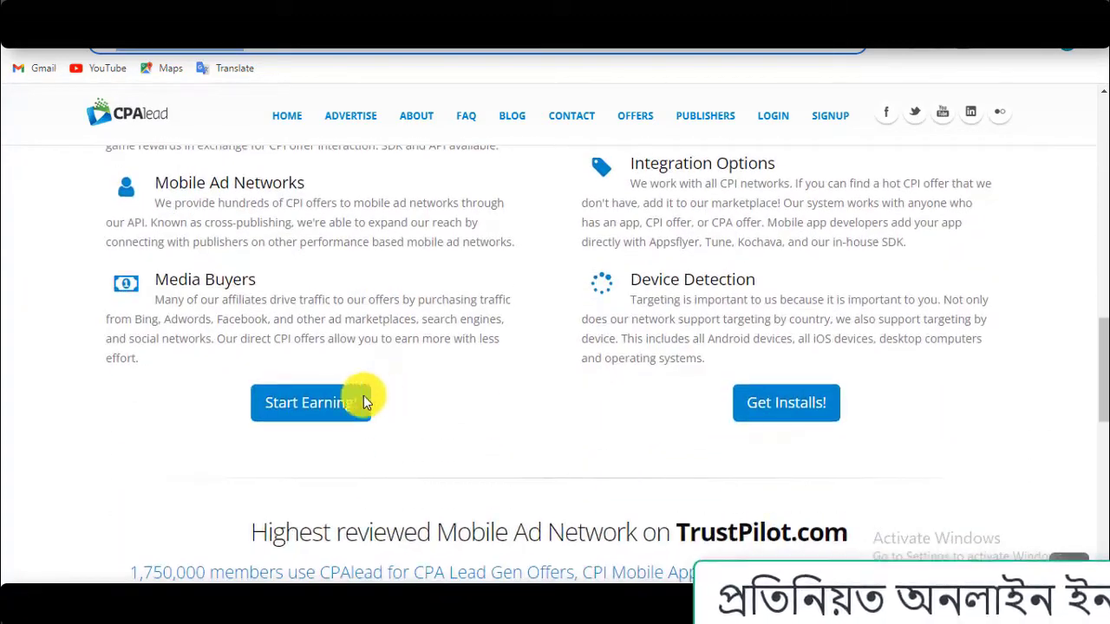
click(313, 414)
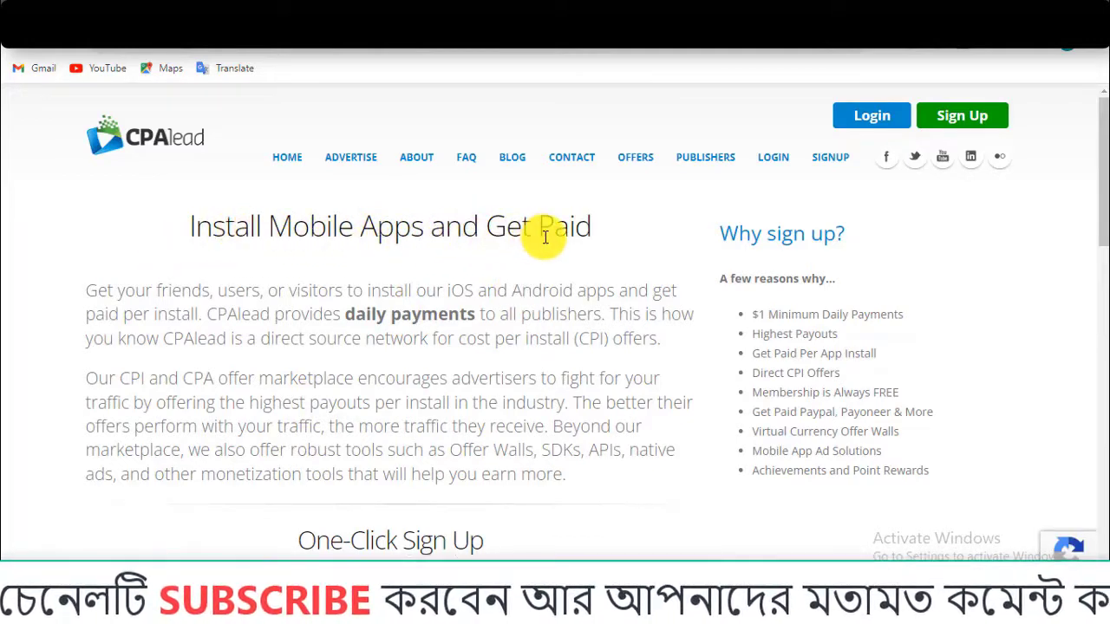
Scroll the publisher sign-up page down to the email sign-up form
scroll(580, 260, down, 2)
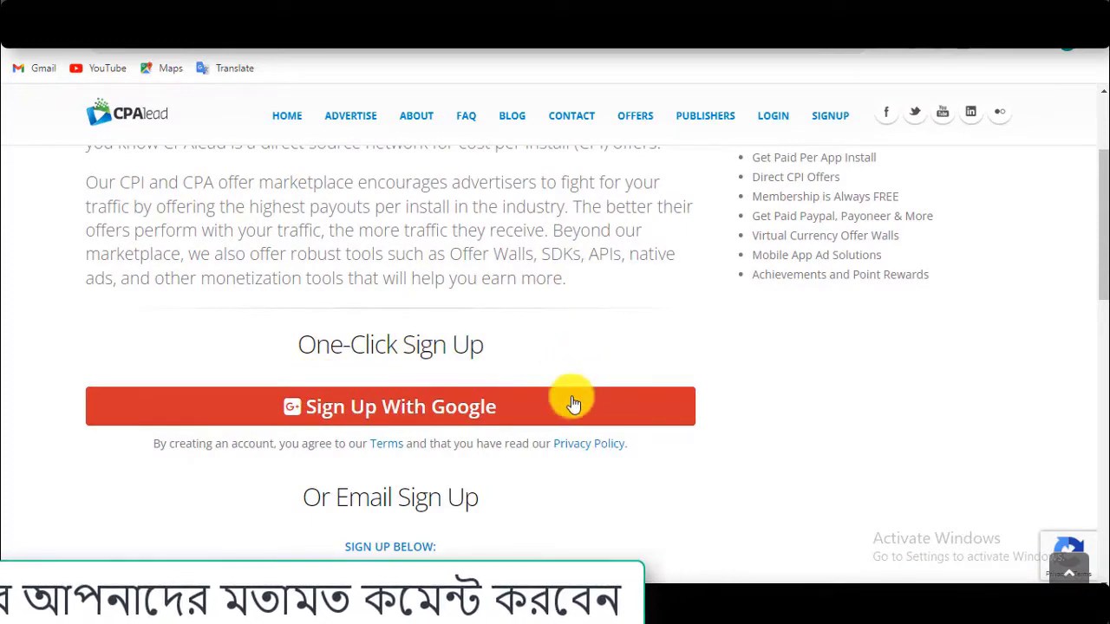
scroll(351, 327, down, 2)
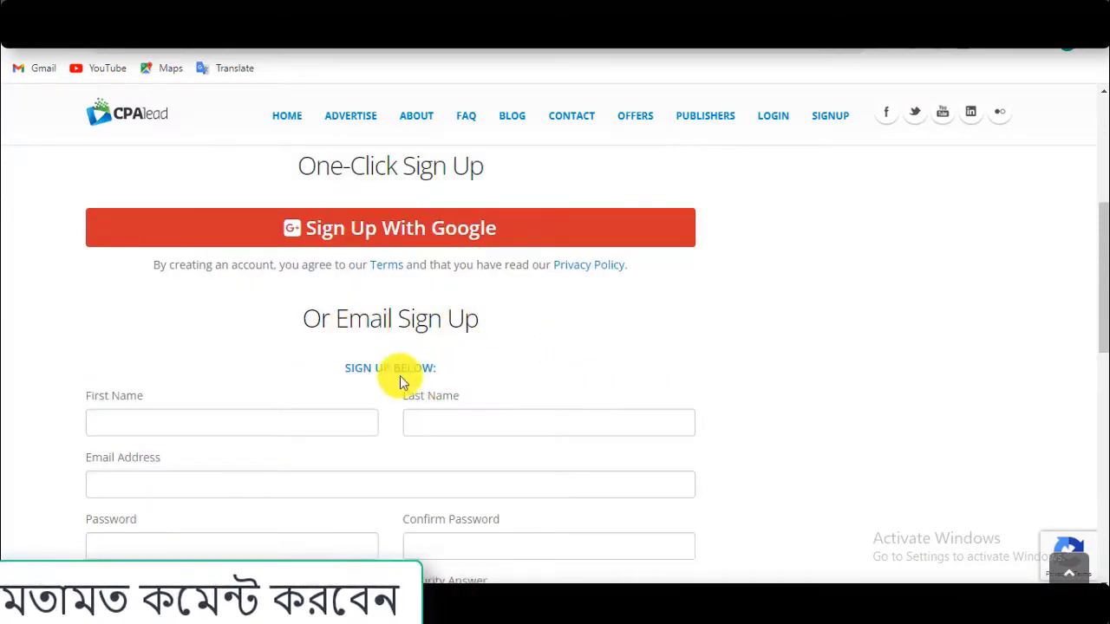
scroll(252, 379, down, 2)
scroll(255, 384, up, 2)
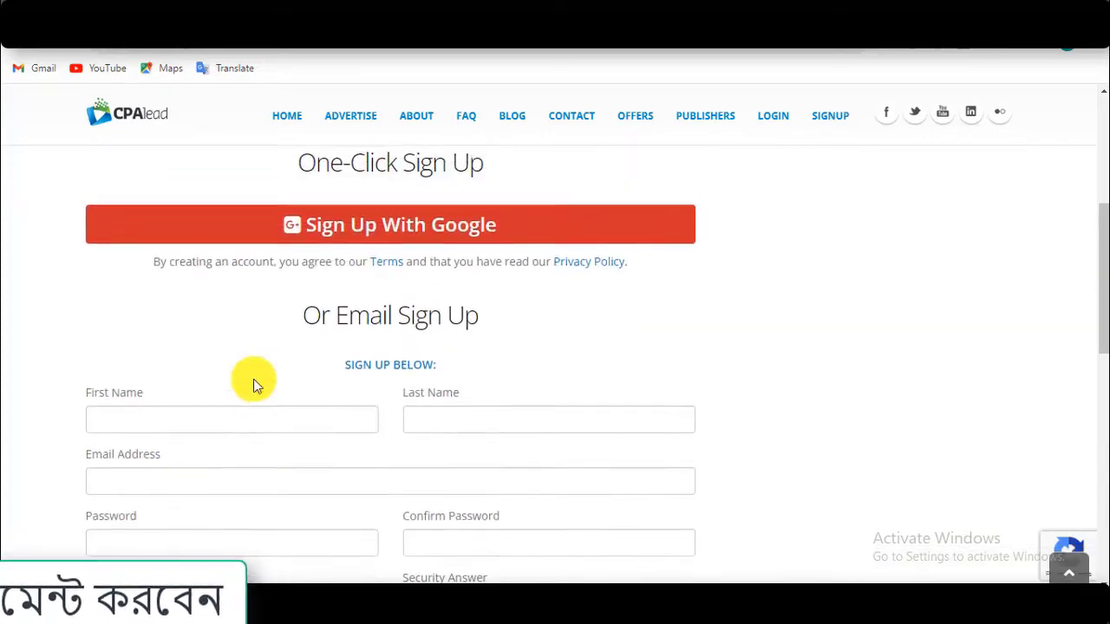
scroll(268, 409, down, 2)
scroll(268, 409, up, 2)
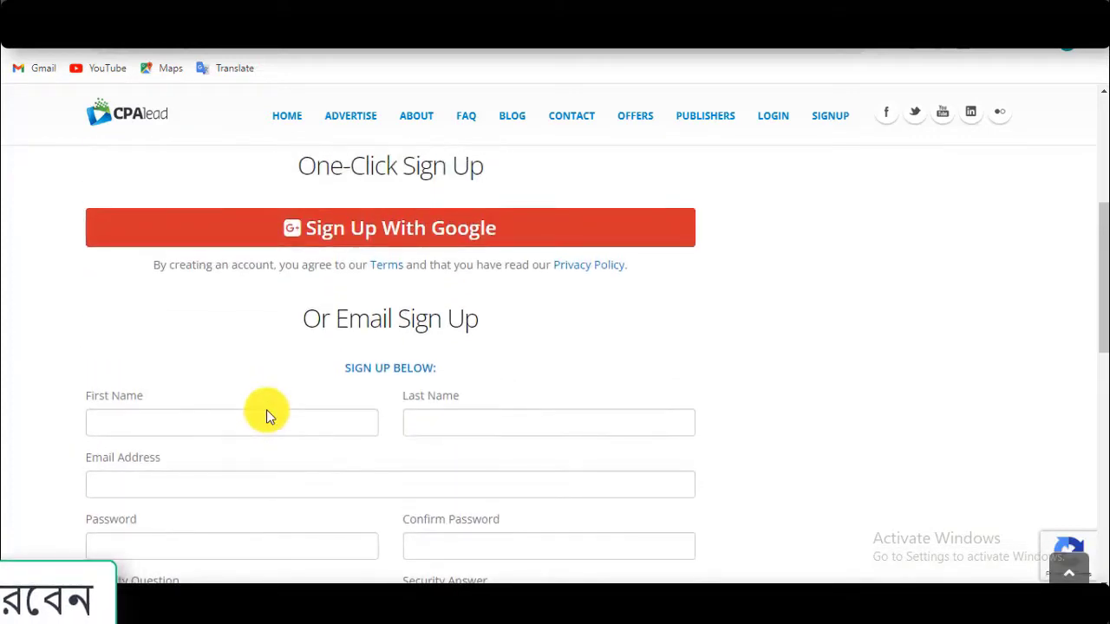
scroll(268, 409, down, 2)
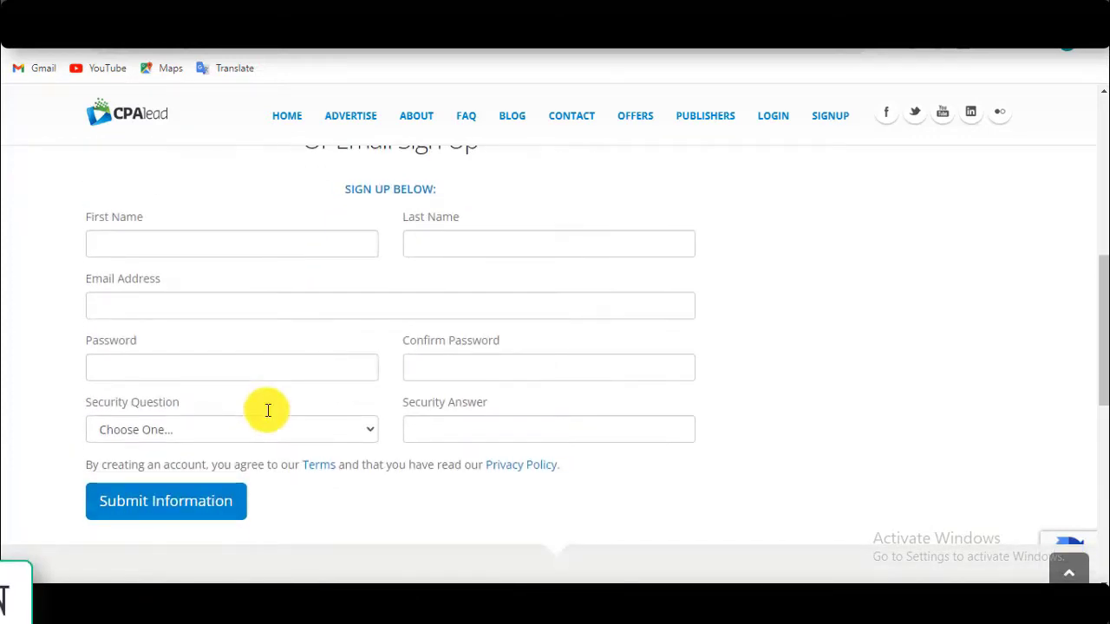
scroll(268, 410, up, 2)
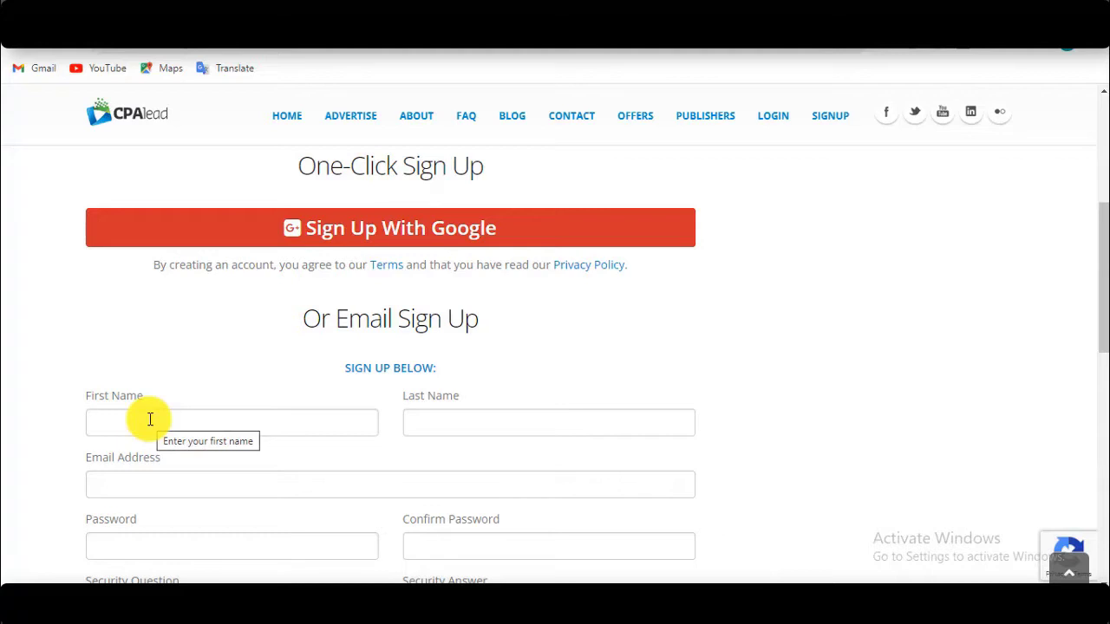
scroll(161, 338, down, 2)
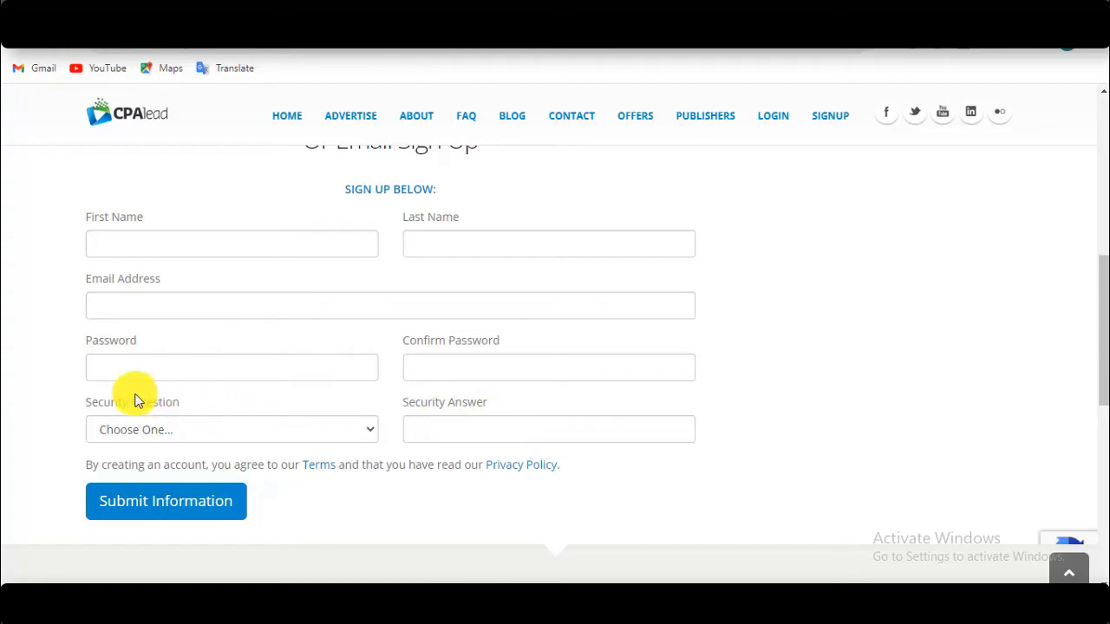
scroll(136, 400, up, 2)
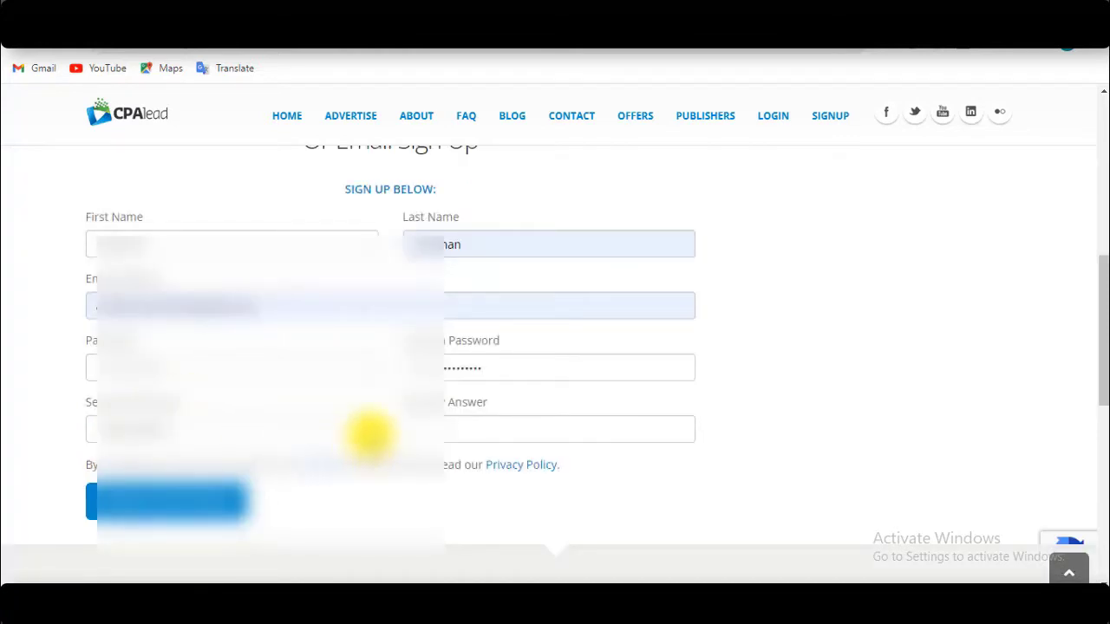
click(370, 431)
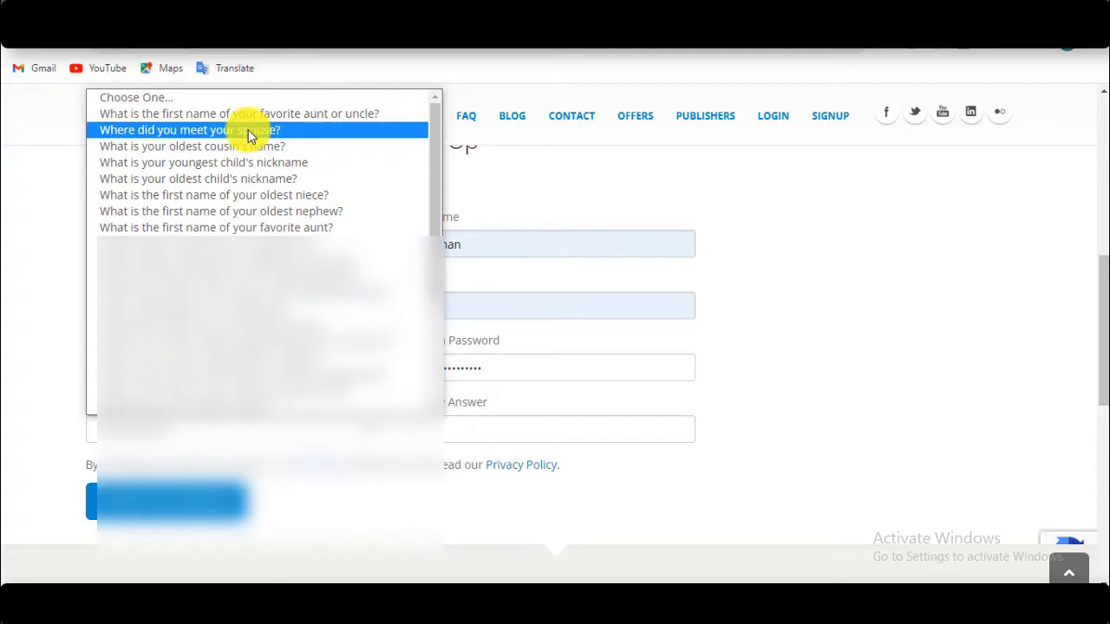
scroll(205, 404, down, 5)
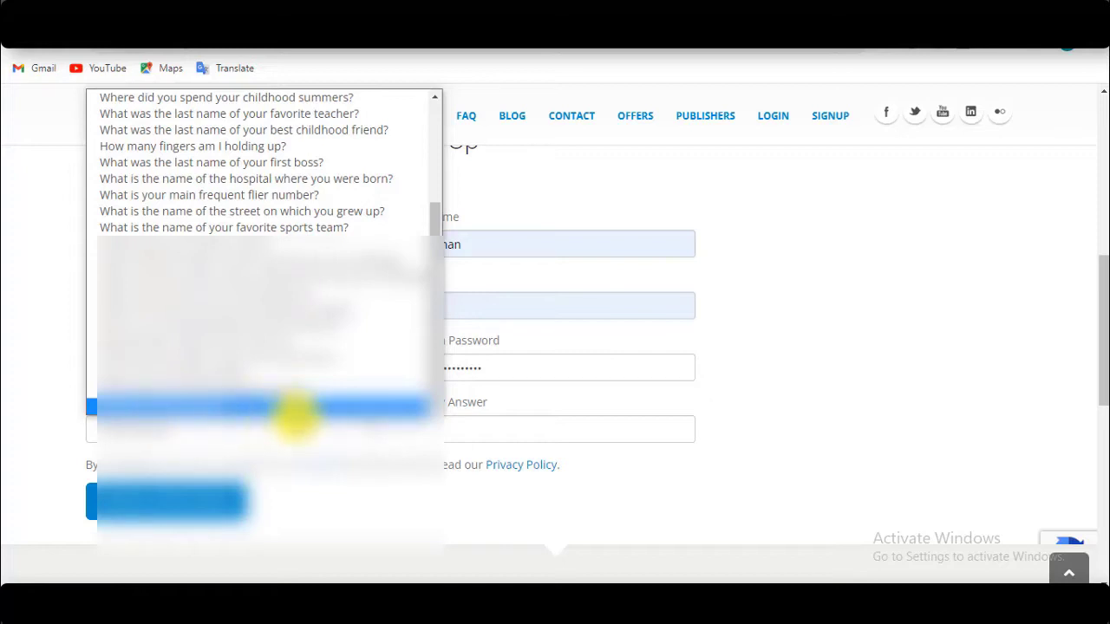
click(290, 405)
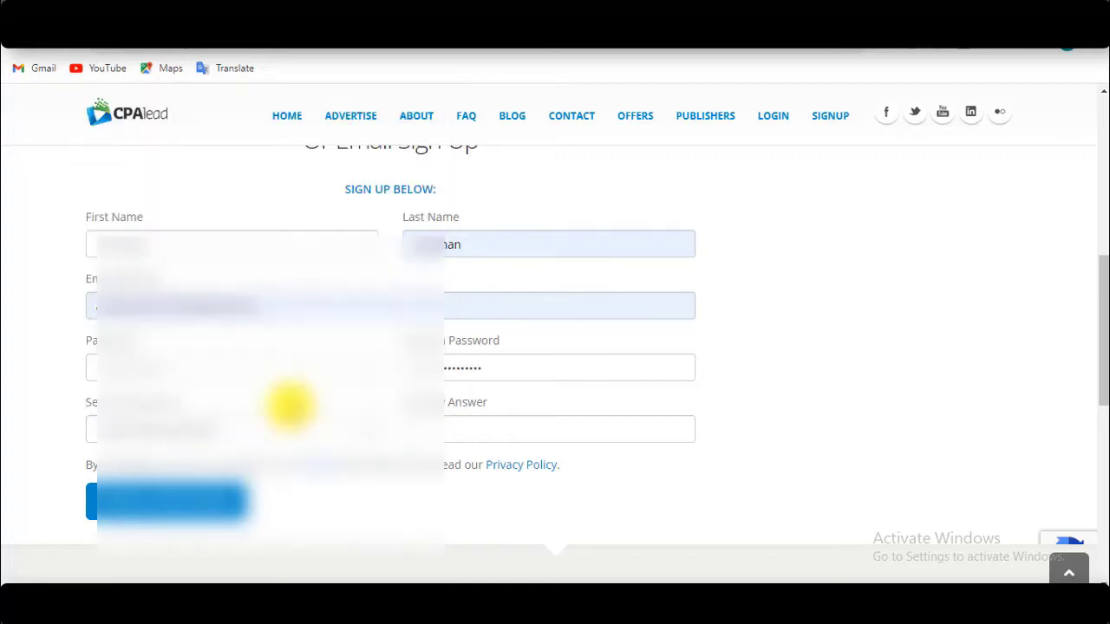
click(478, 431)
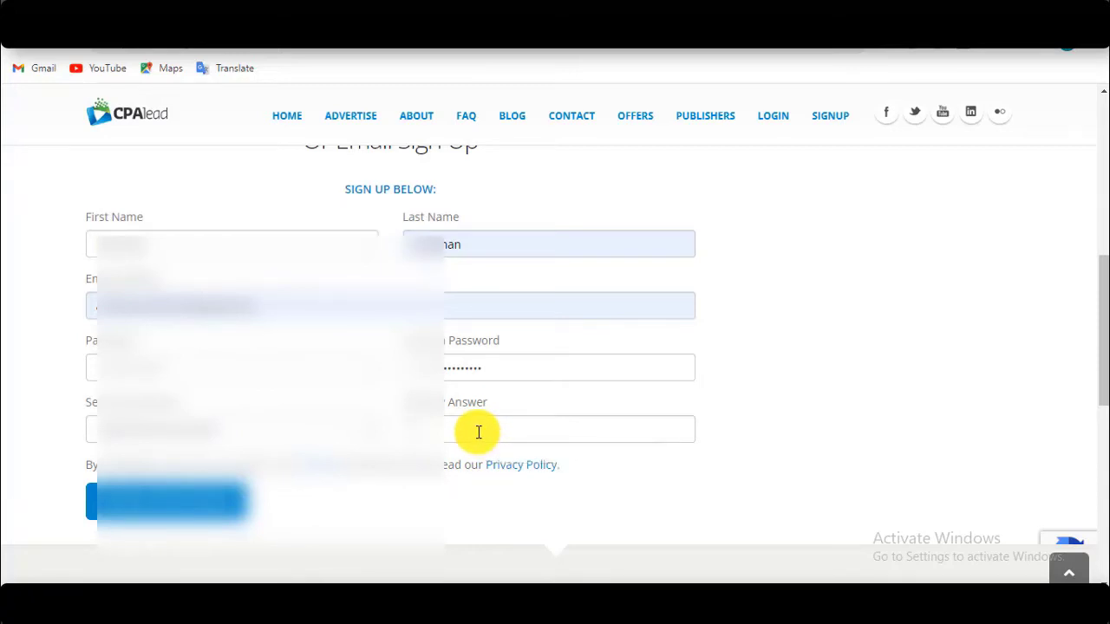
text(our)
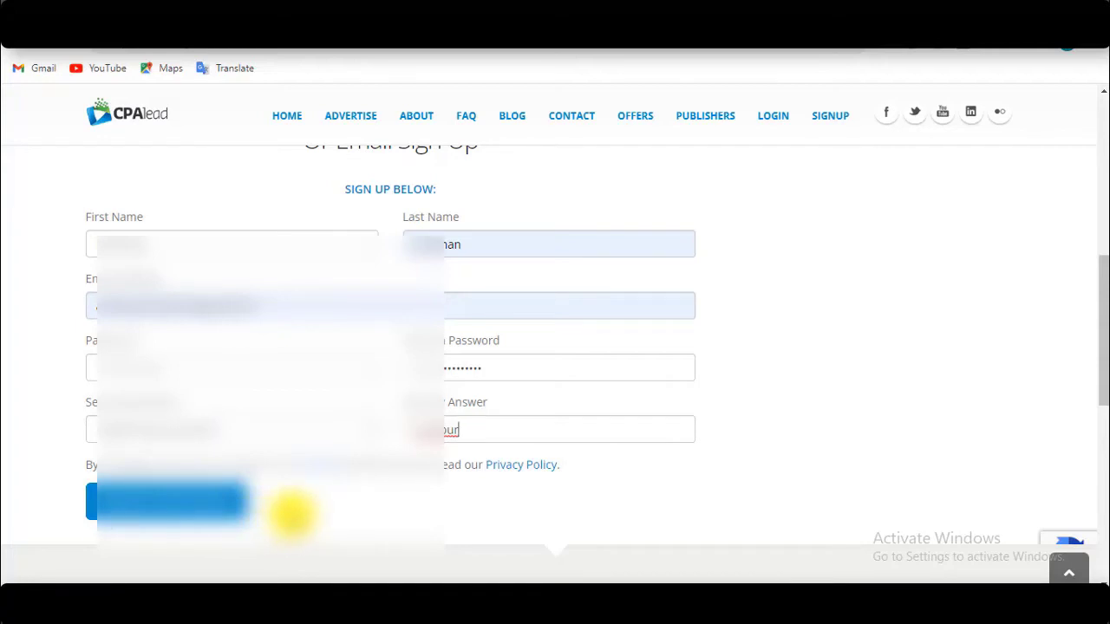
scroll(290, 513, up, 4)
scroll(290, 513, down, 2)
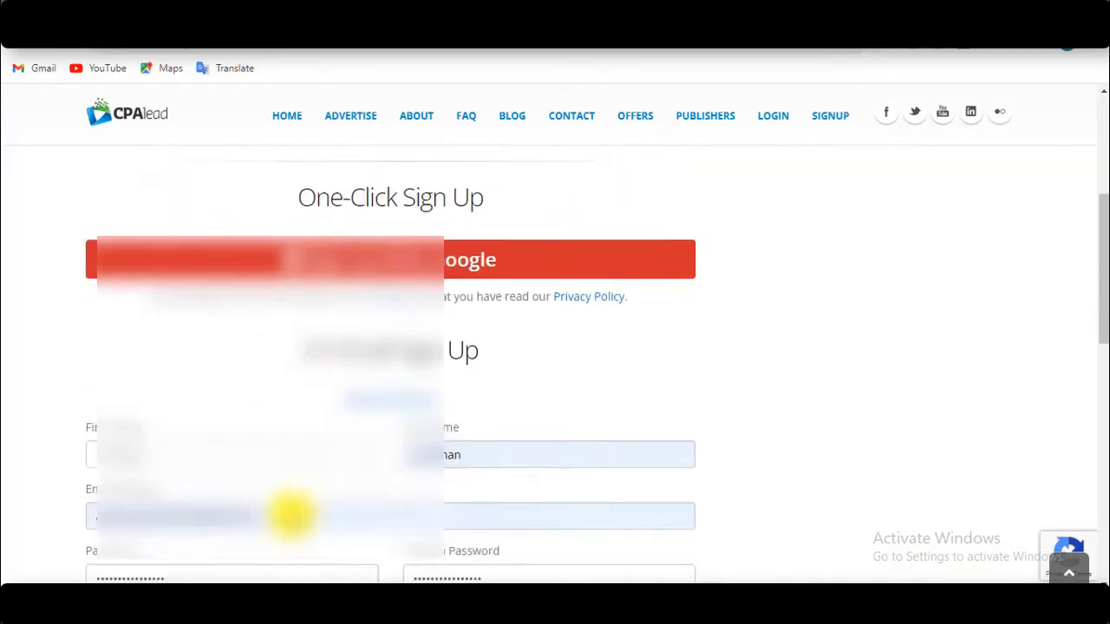
scroll(508, 471, down, 3)
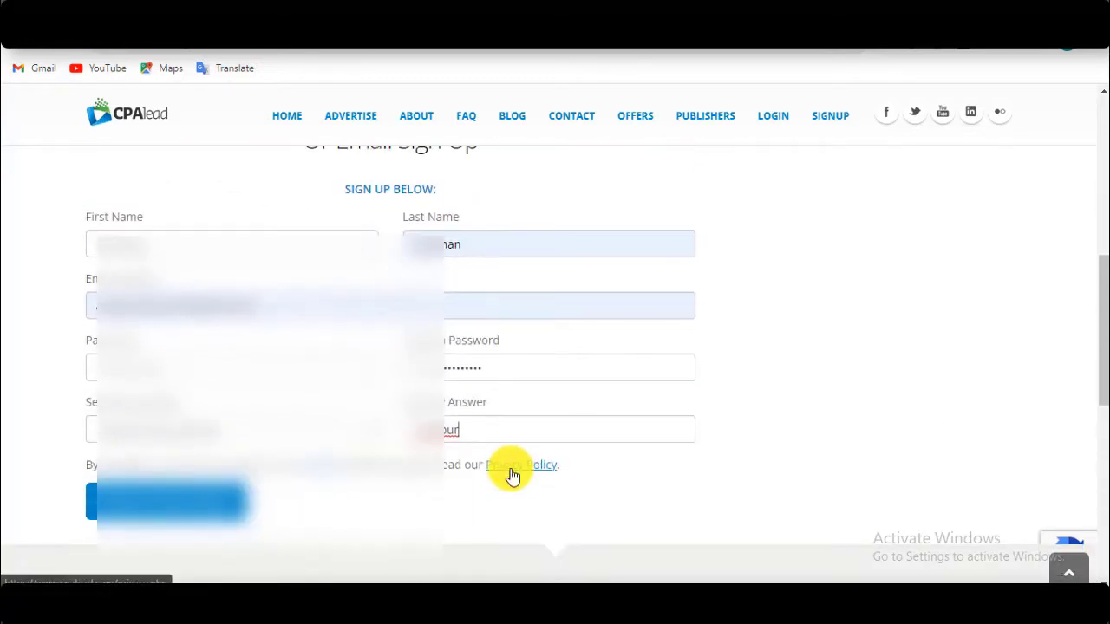
scroll(509, 473, up, 2)
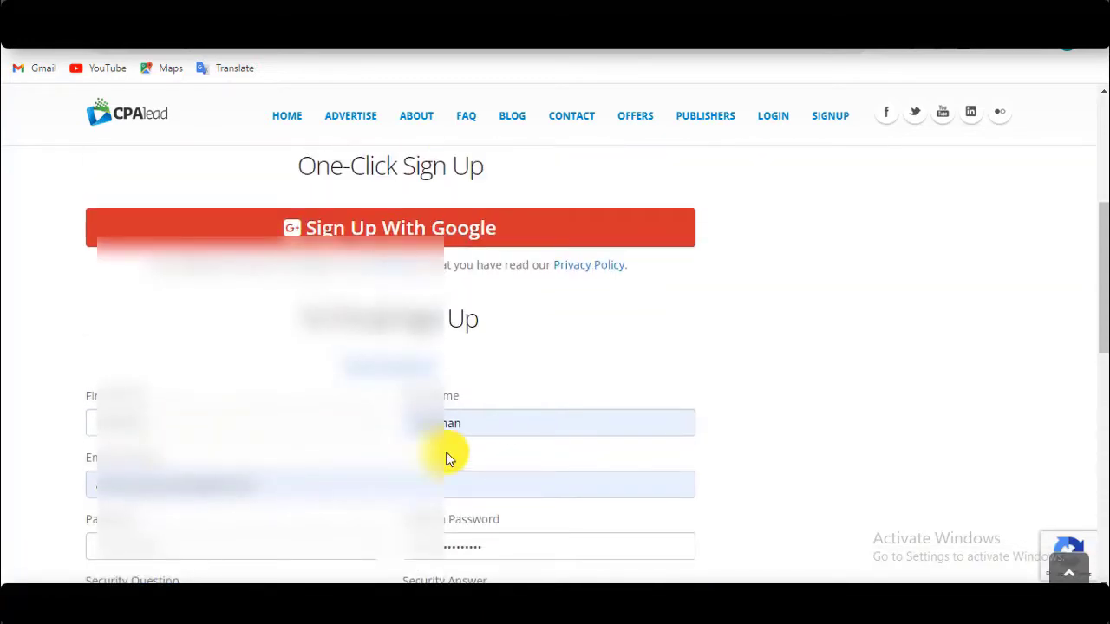
scroll(161, 495, down, 2)
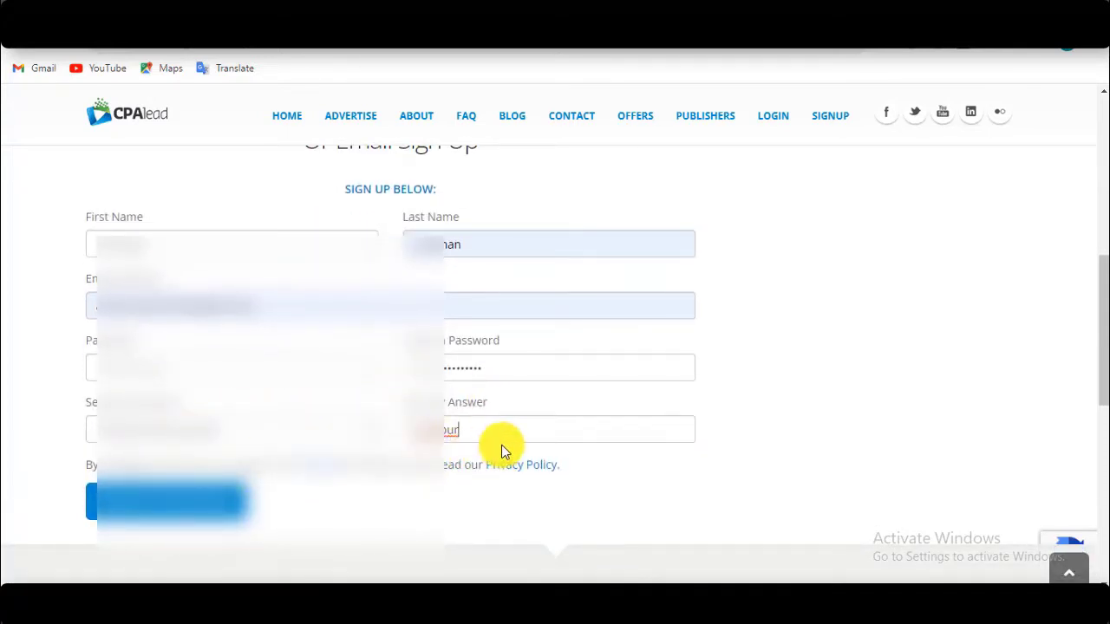
scroll(503, 448, up, 5)
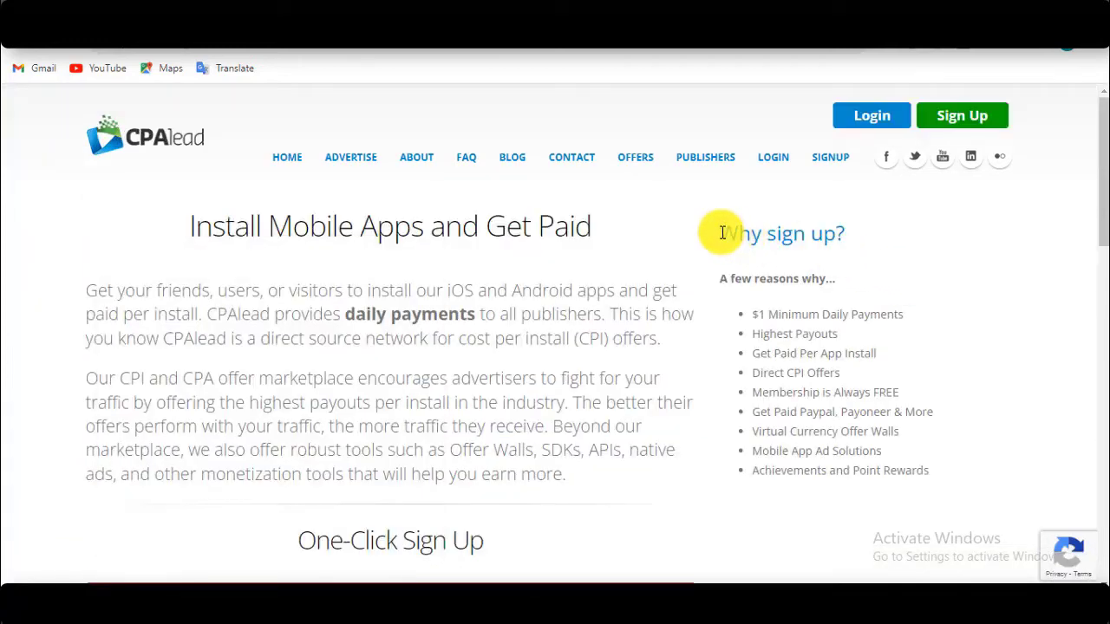
drag(721, 232, 854, 242)
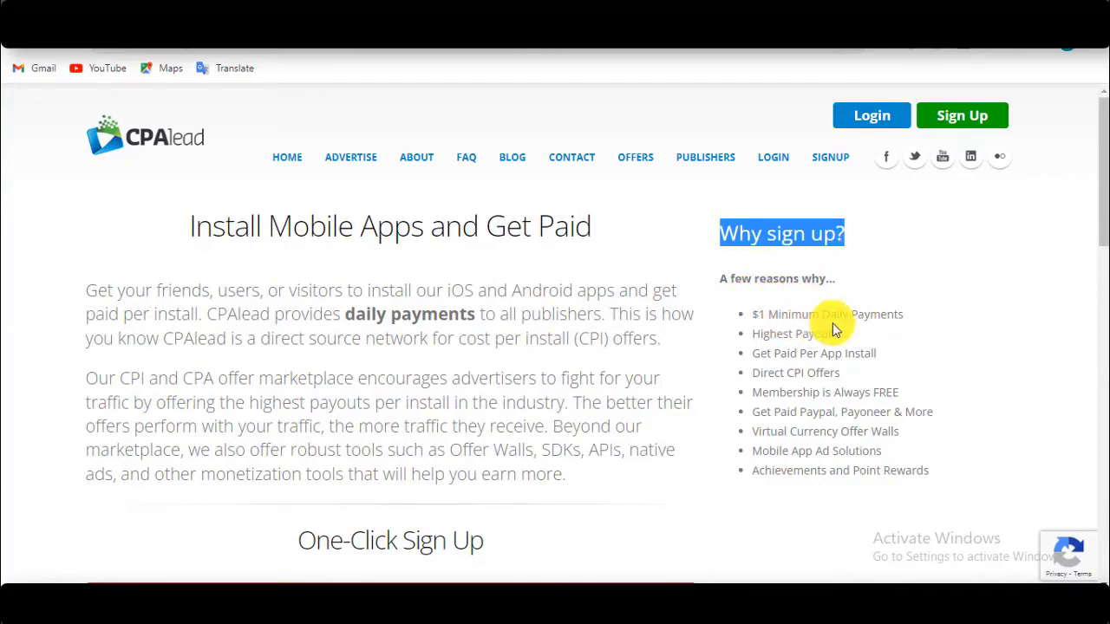
click(905, 316)
drag(905, 315, 755, 317)
drag(837, 334, 752, 336)
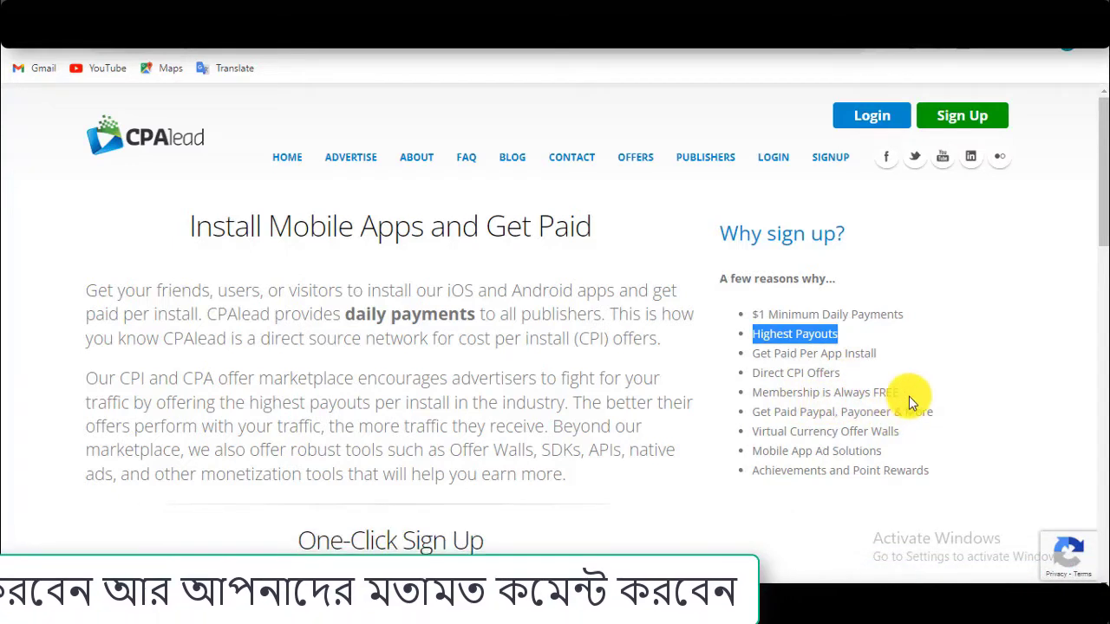
click(905, 400)
drag(905, 400, 755, 395)
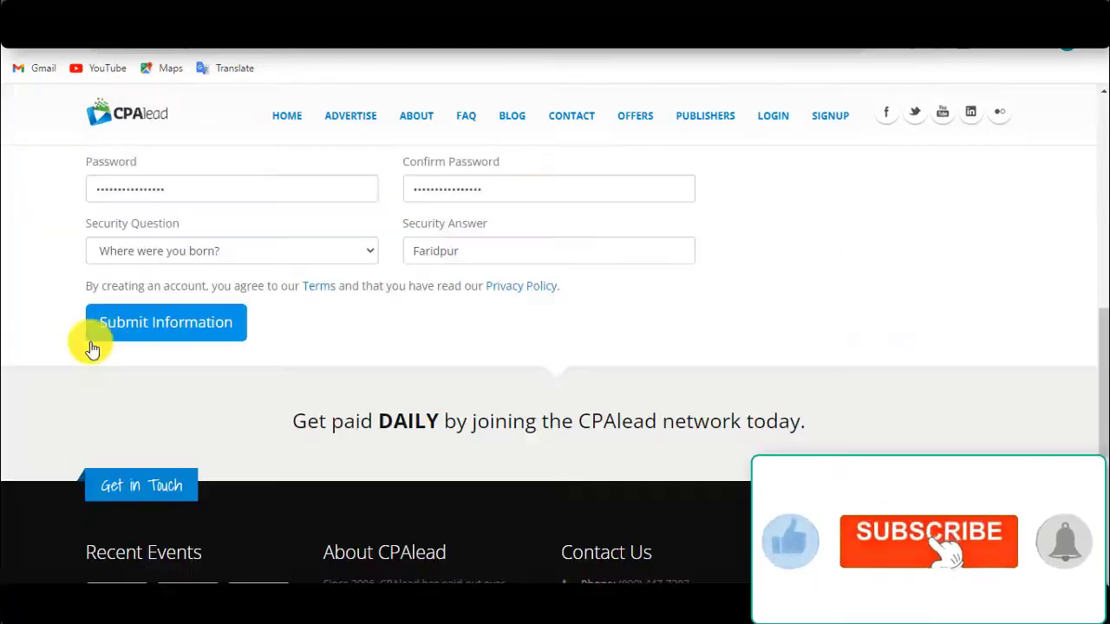
Submit the sign-up information and save the account password in Chrome
click(195, 325)
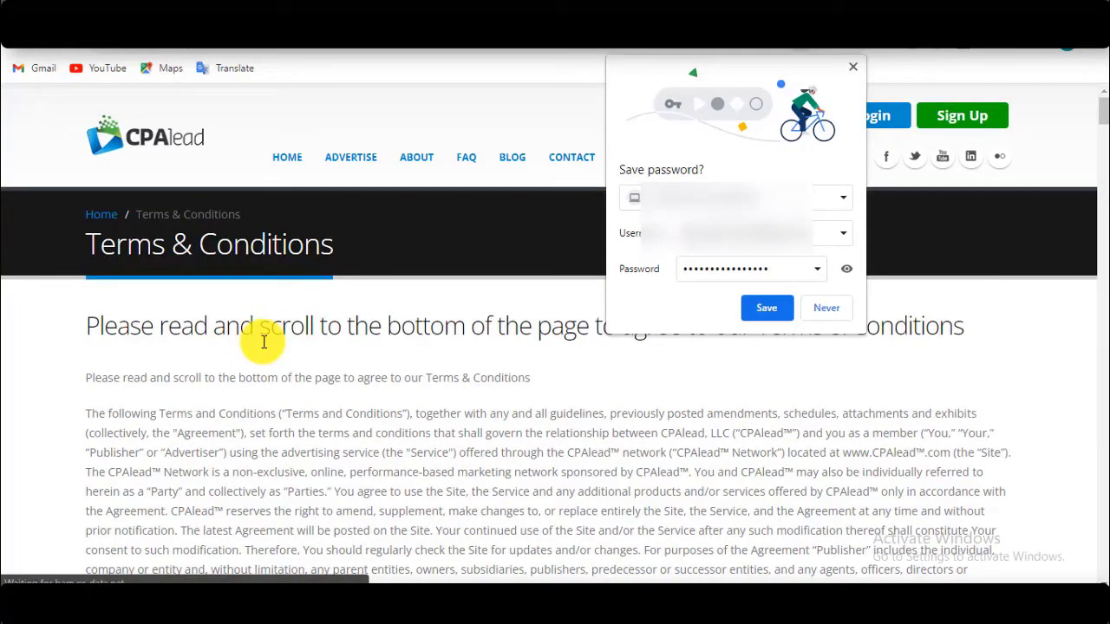
click(767, 309)
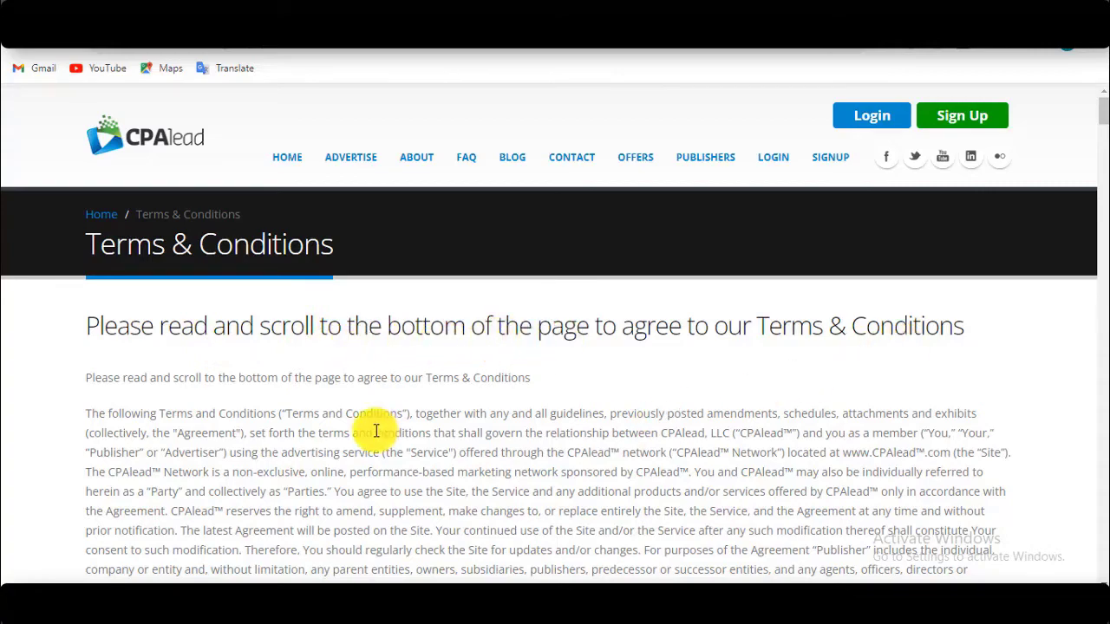
scroll(376, 459, down, 2)
scroll(359, 426, up, 2)
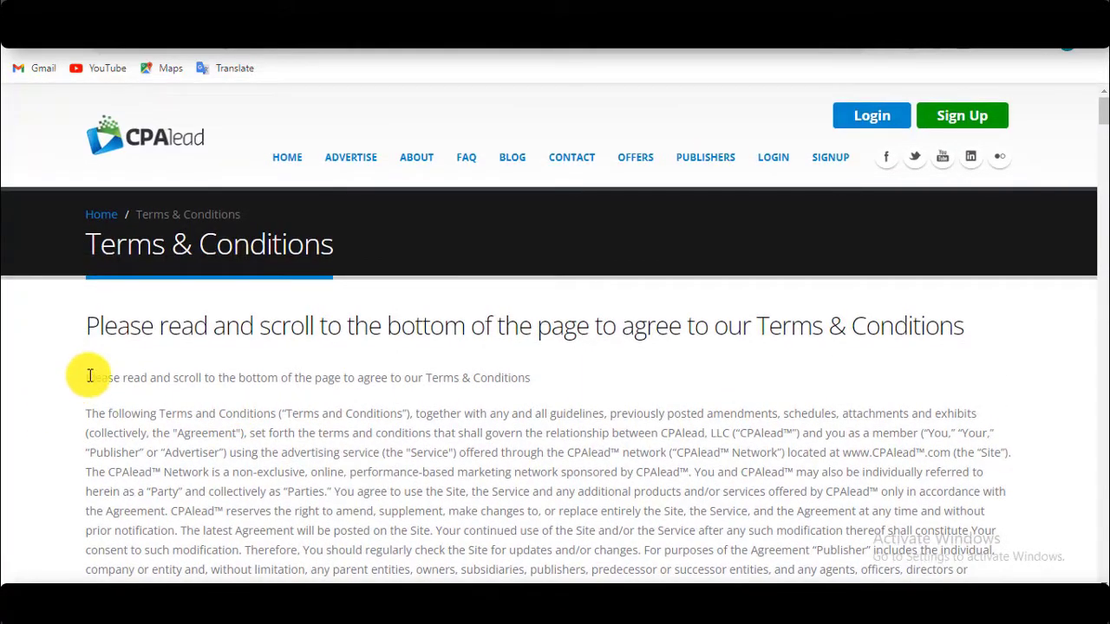
Agree to the age and Publisher Terms and Conditions statement and accept the terms
drag(87, 376, 744, 574)
click(1085, 495)
scroll(1084, 512, down, 20)
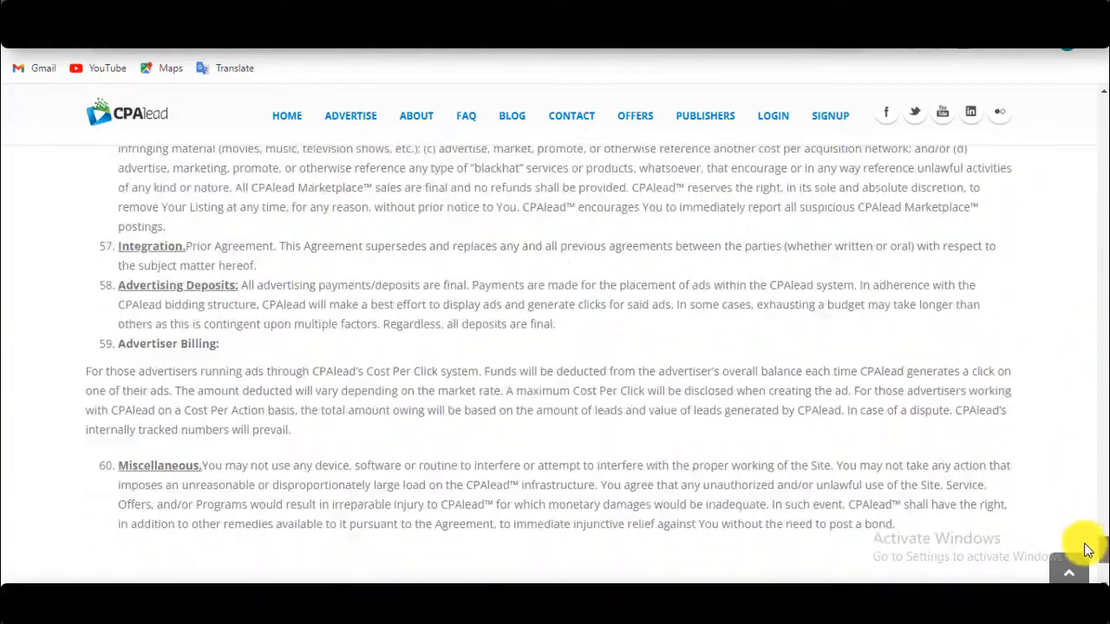
scroll(310, 388, up, 2)
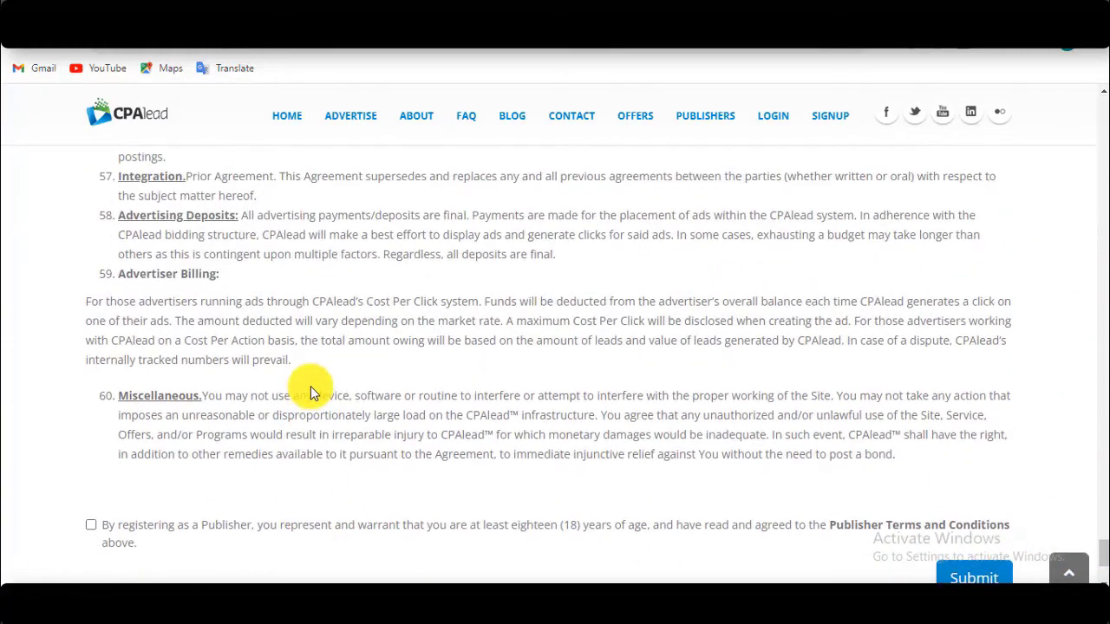
click(91, 528)
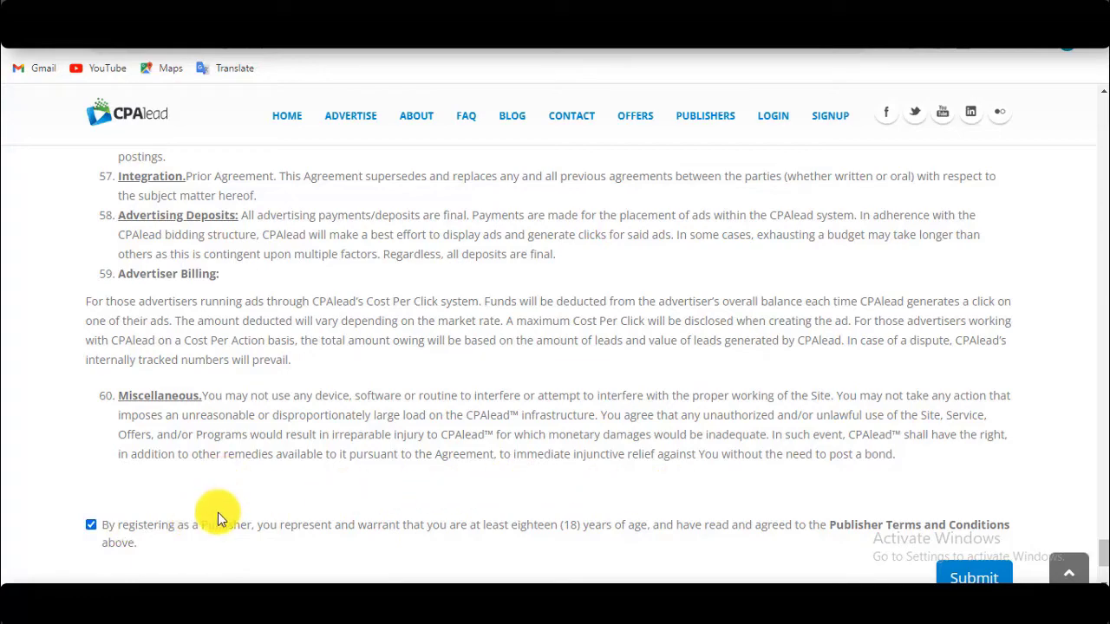
scroll(348, 449, up, 2)
scroll(349, 448, down, 2)
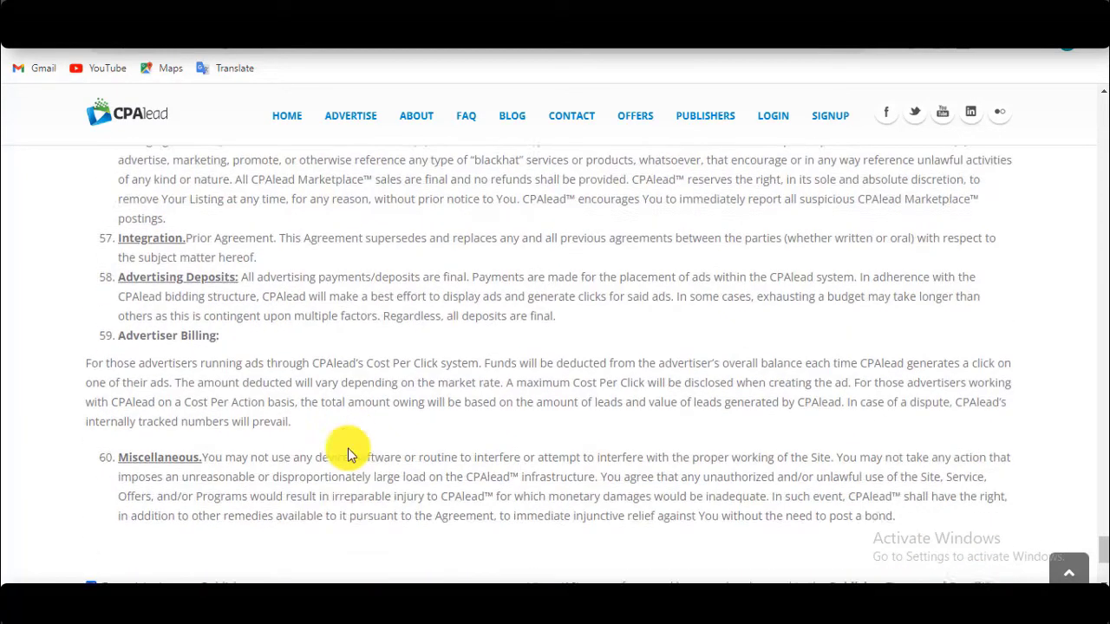
scroll(348, 449, down, 2)
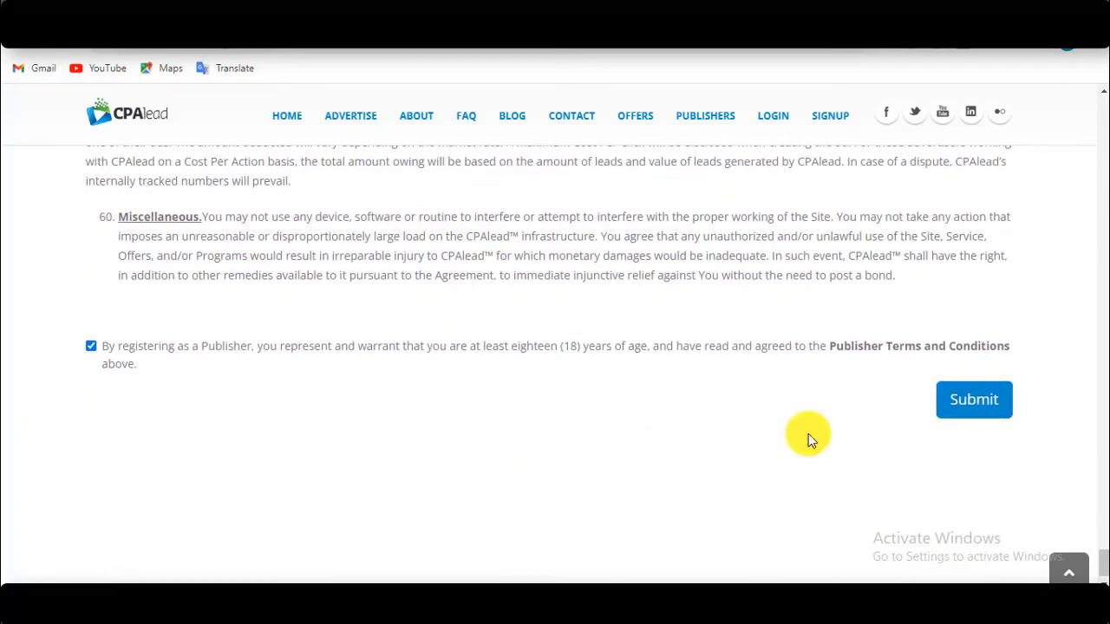
click(974, 401)
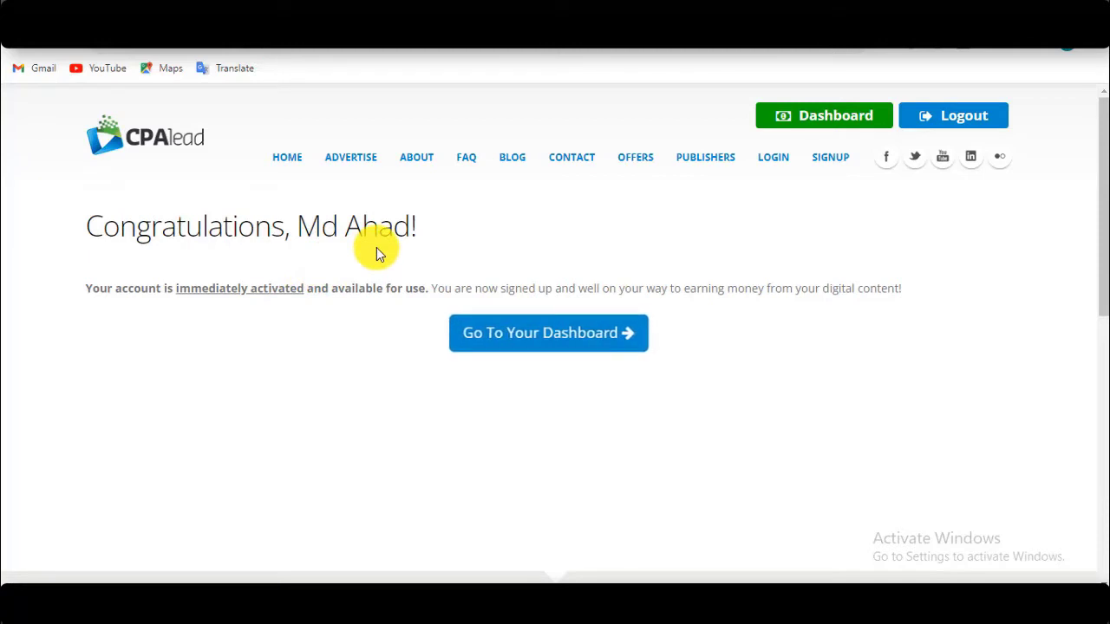
Continue from the Congratulations page to the publisher dashboard
click(550, 340)
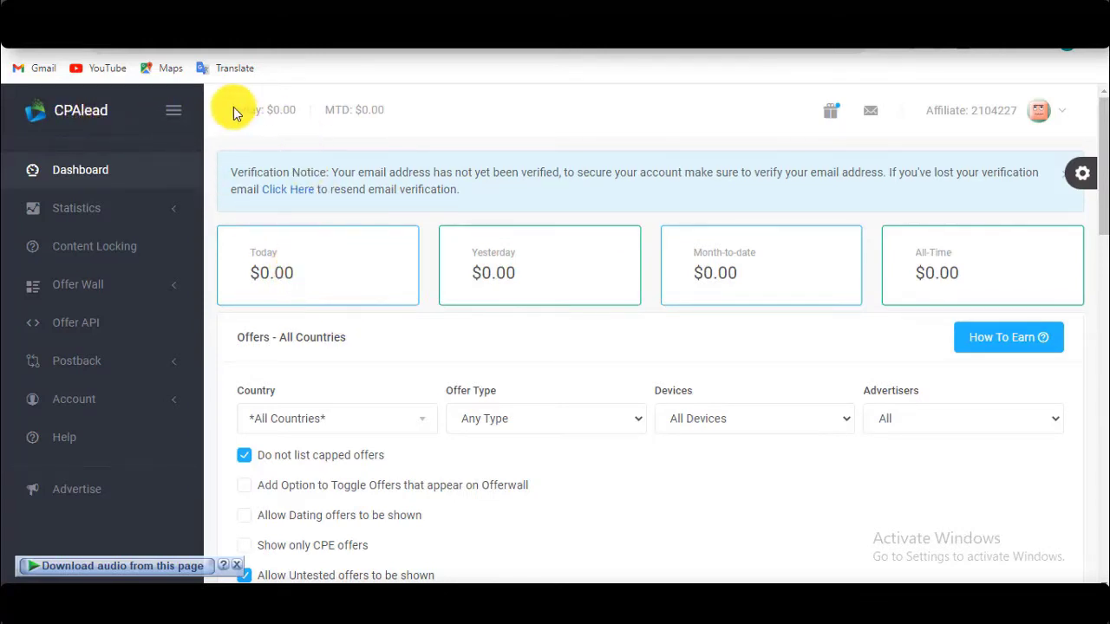
Highlight the $0.00 Today, Yesterday and other earnings card amounts on the dashboard
drag(296, 108, 233, 111)
click(362, 111)
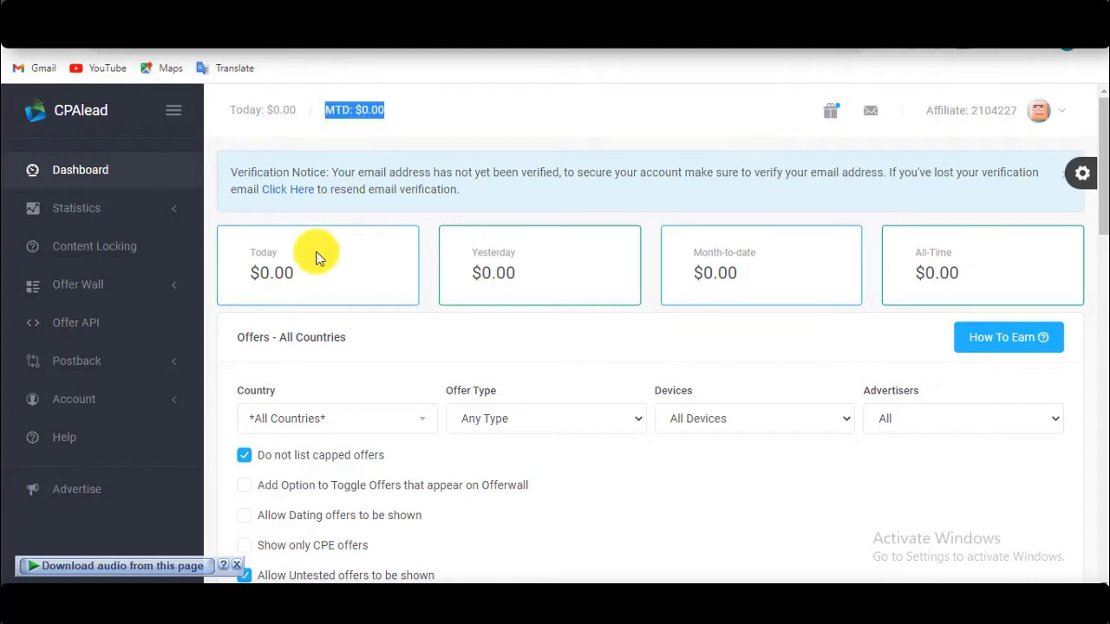
drag(294, 273, 244, 273)
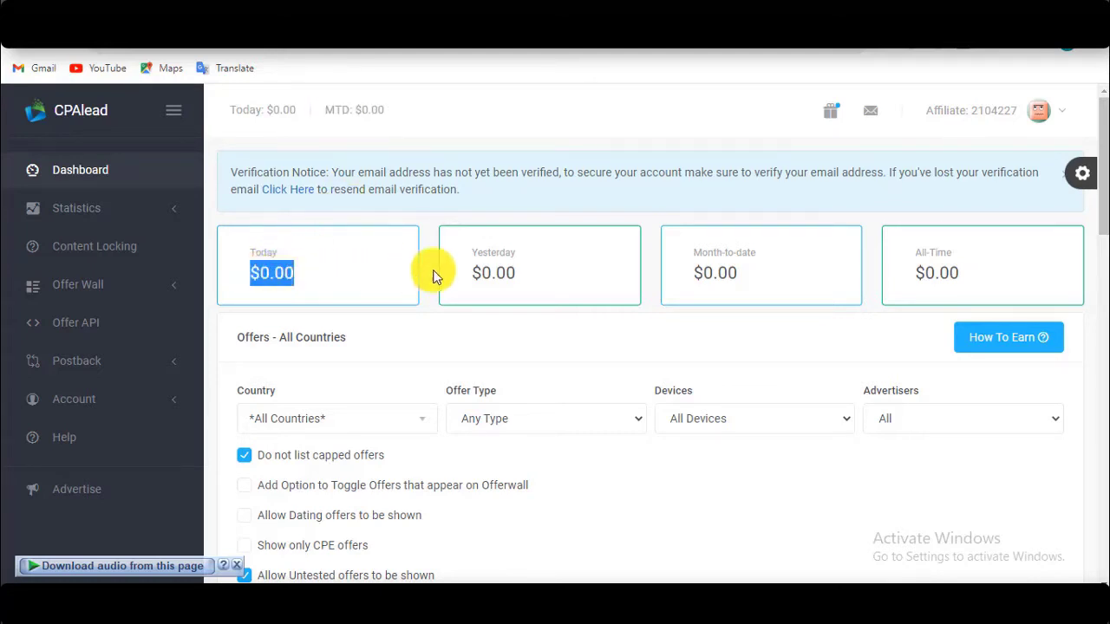
drag(518, 272, 490, 273)
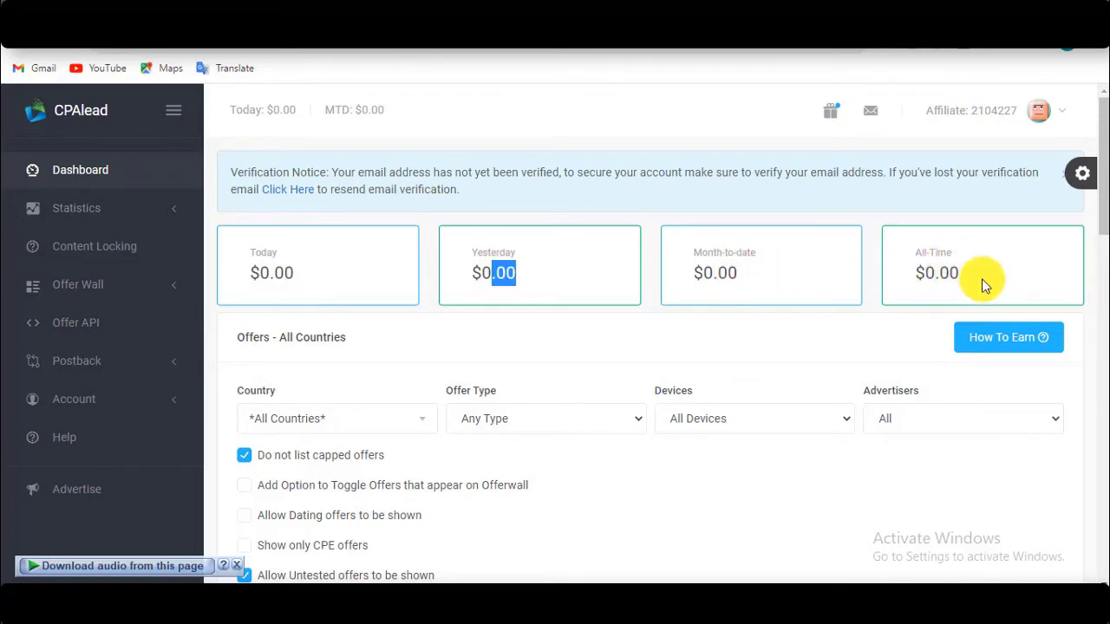
drag(981, 278, 241, 274)
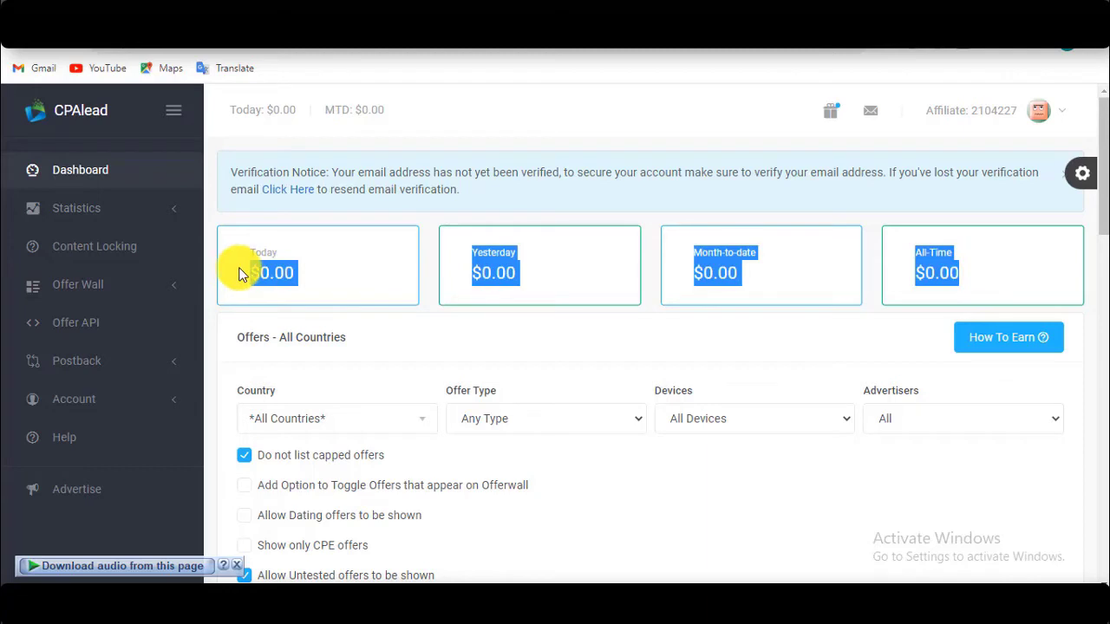
scroll(336, 355, down, 1)
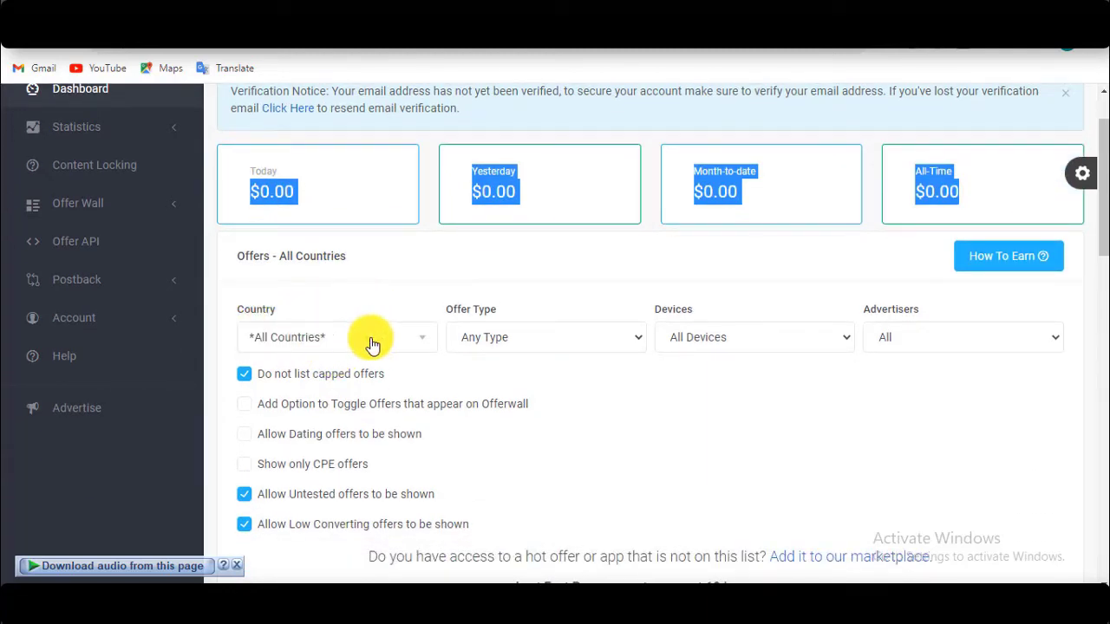
Choose a country in the offers Country filter dropdown
click(423, 345)
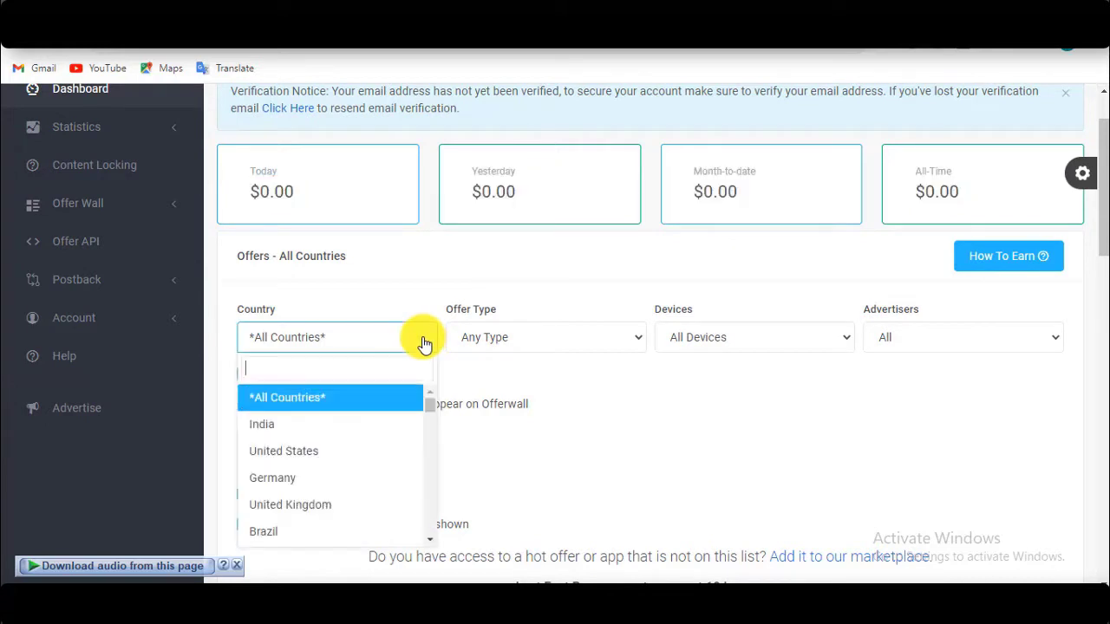
scroll(317, 453, down, 1)
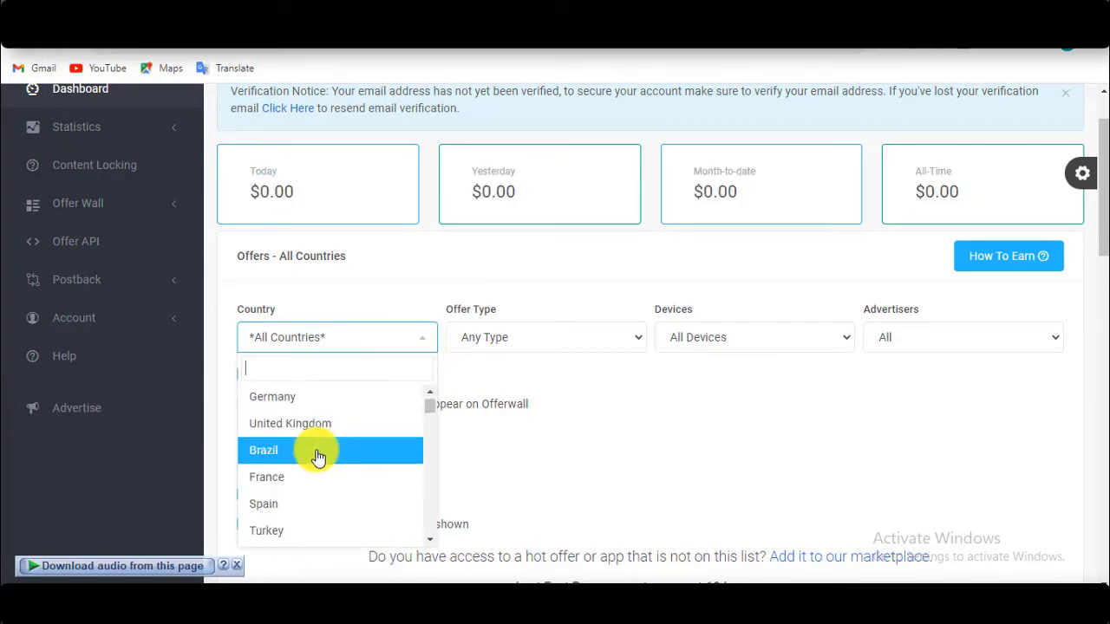
click(430, 337)
click(430, 337)
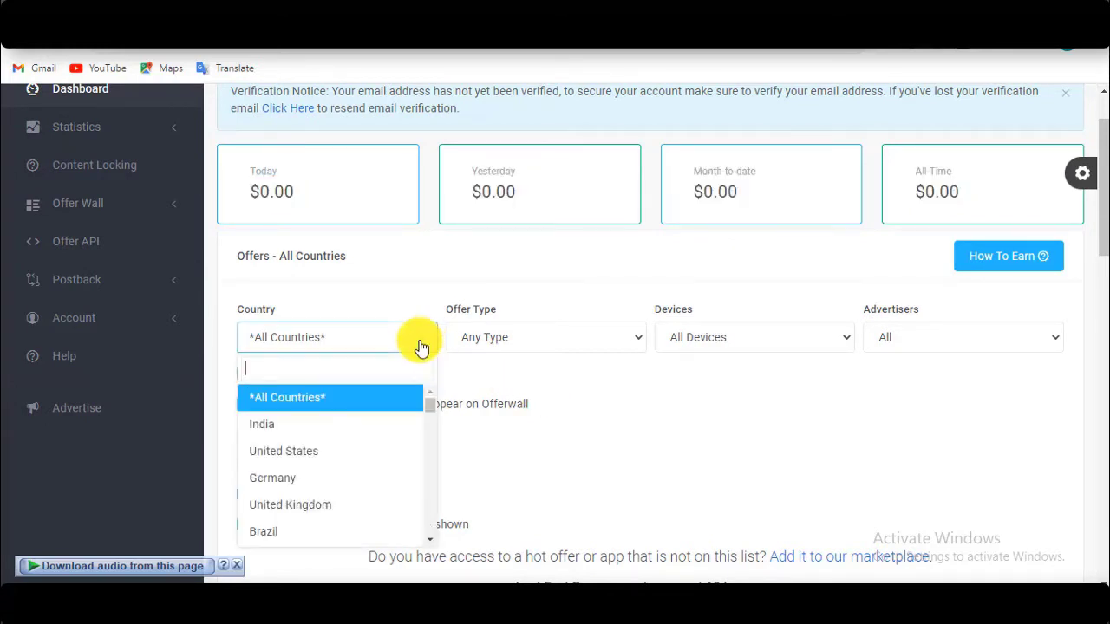
scroll(307, 477, down, 3)
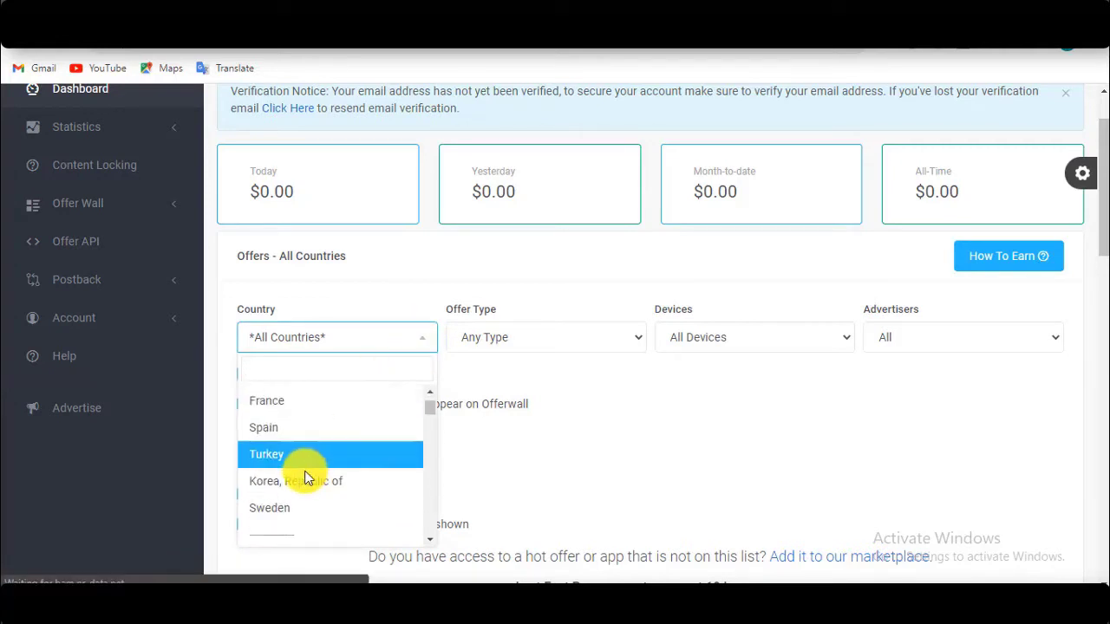
click(304, 475)
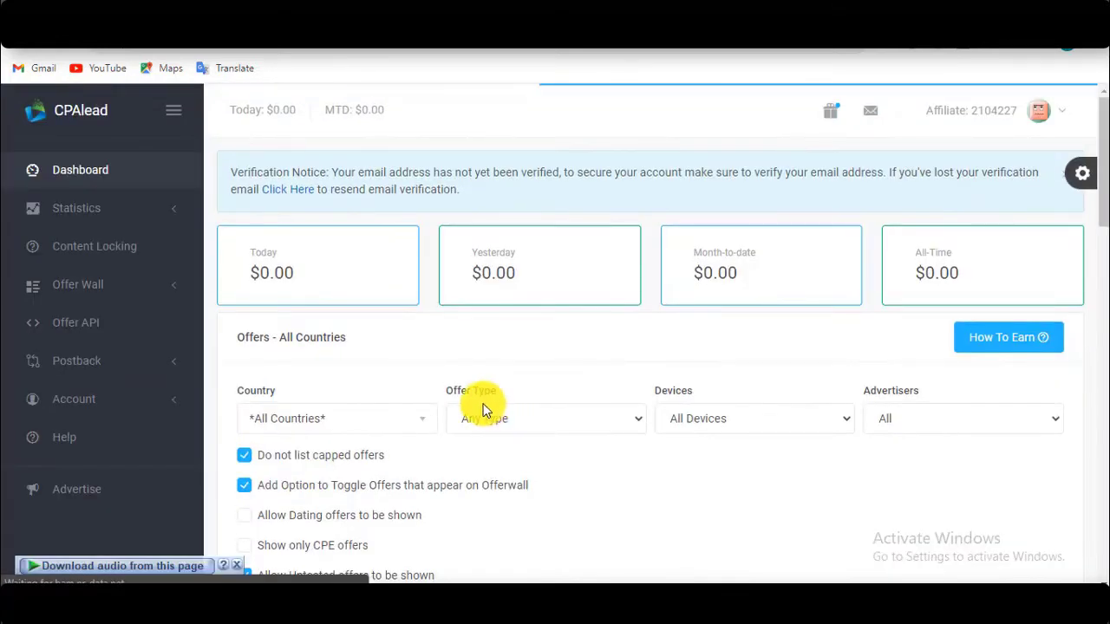
Set the Devices filter to Mobile CPA, keep Advertisers at All, and expand Offer Wall
click(637, 417)
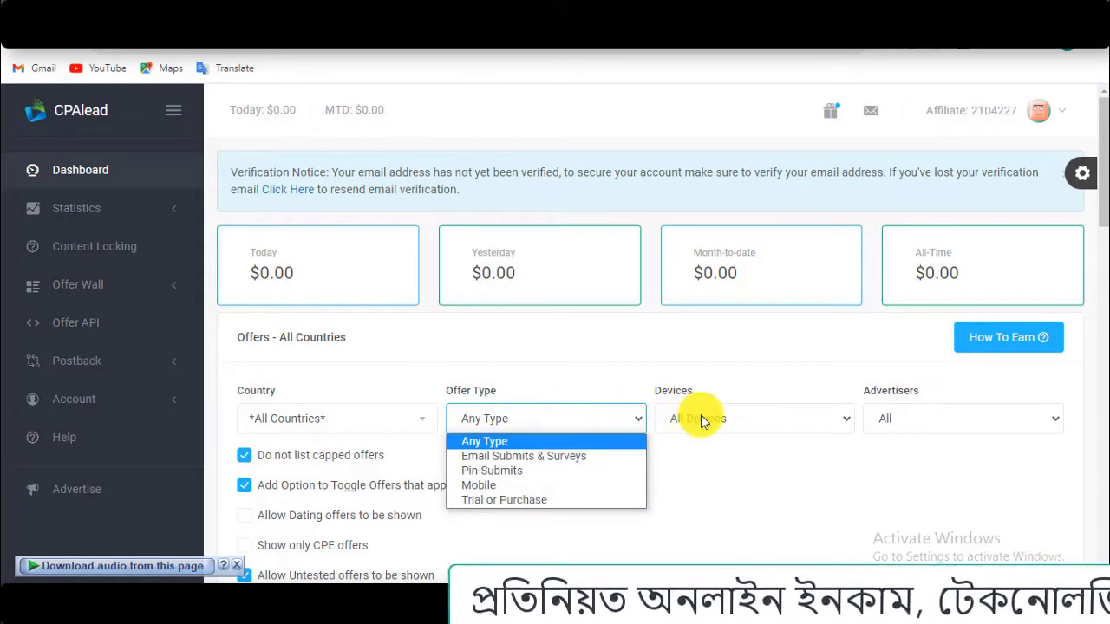
click(845, 419)
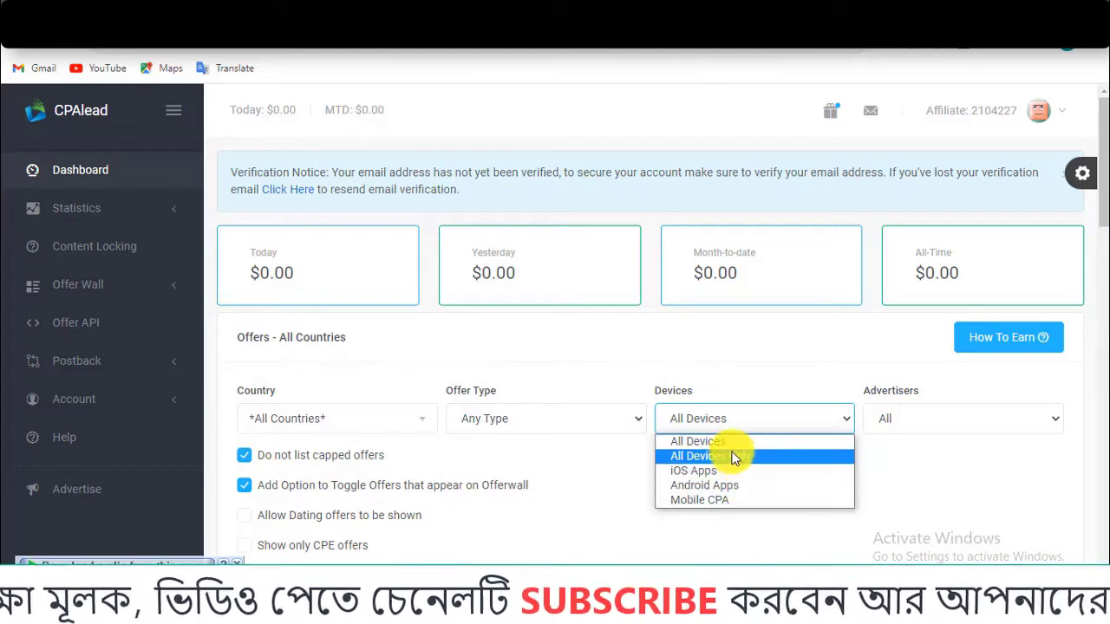
key(Escape)
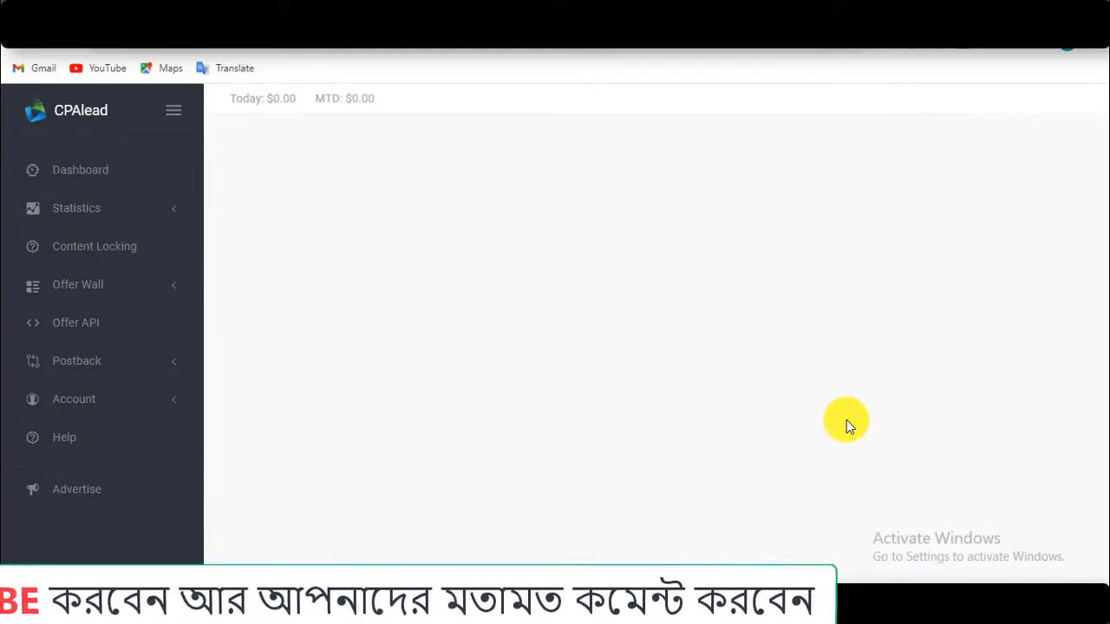
click(848, 421)
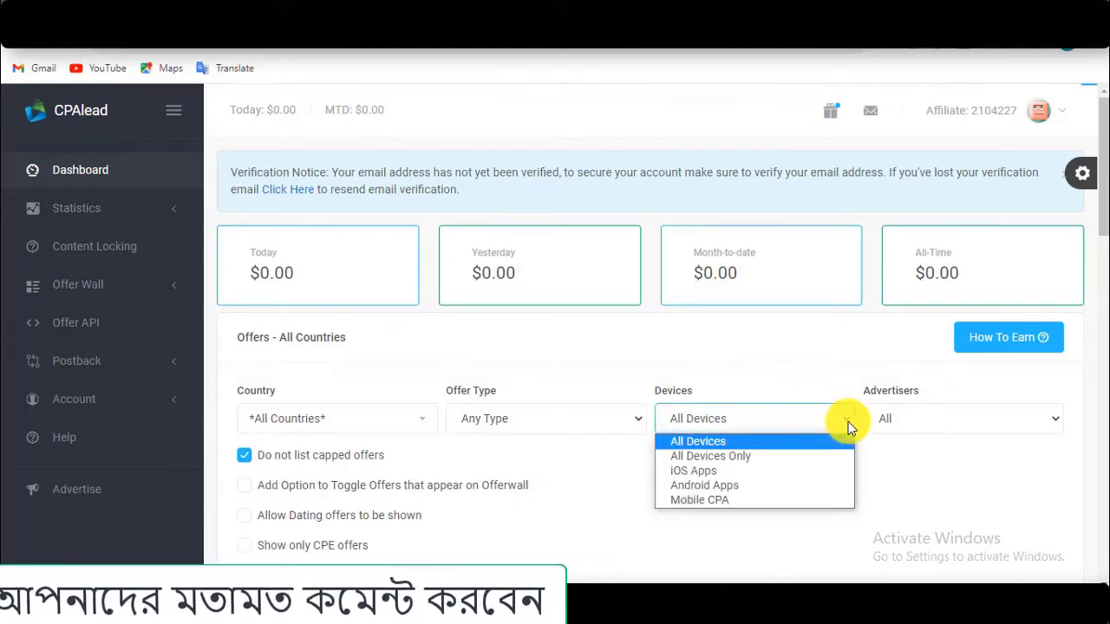
click(749, 500)
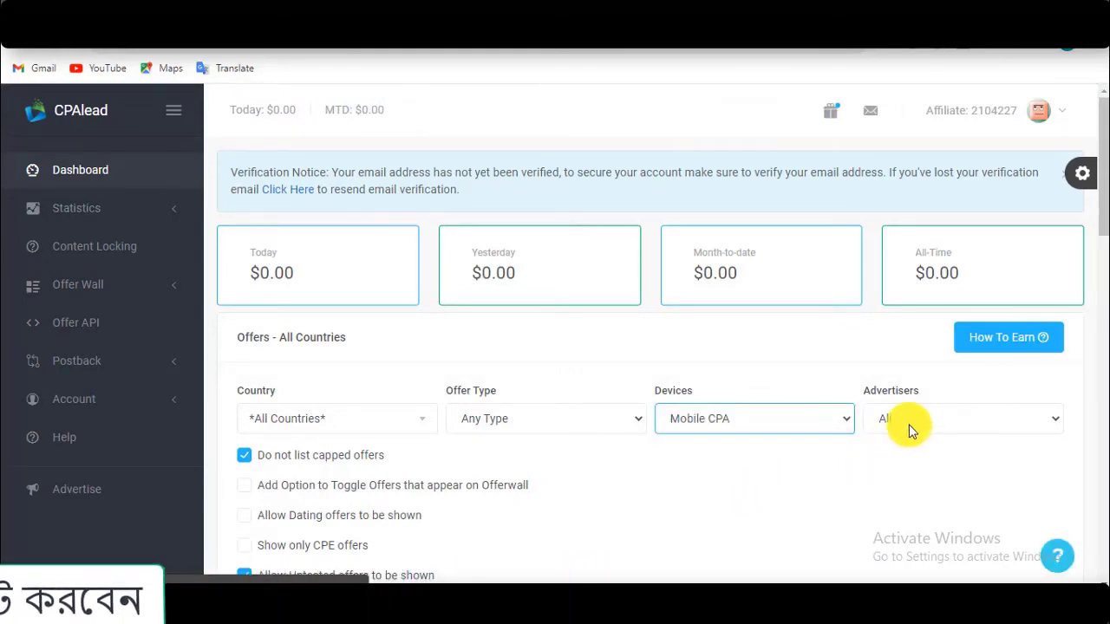
click(1053, 420)
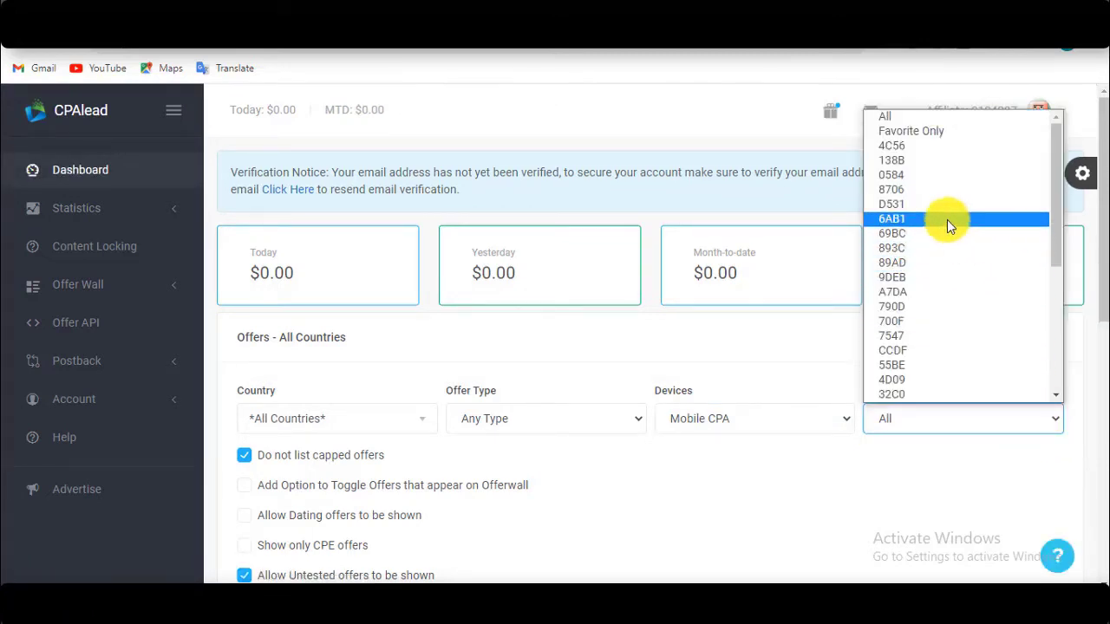
click(1055, 423)
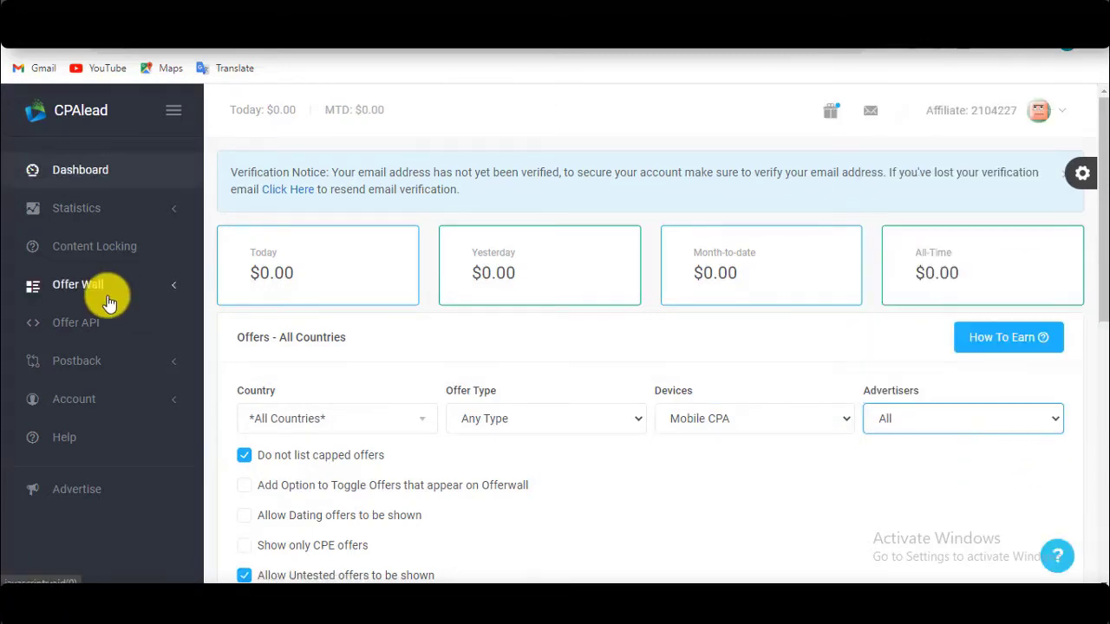
click(168, 291)
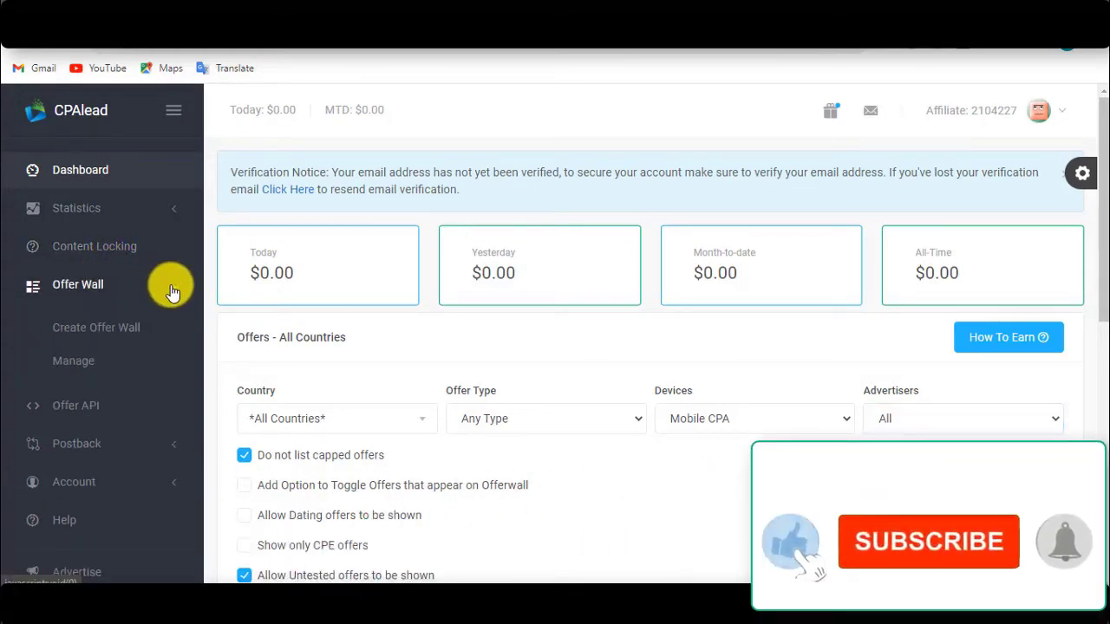
Scroll through the 508-entry offers table to the pagination and back to the top
scroll(508, 422, down, 2)
scroll(508, 421, up, 2)
scroll(510, 425, down, 1)
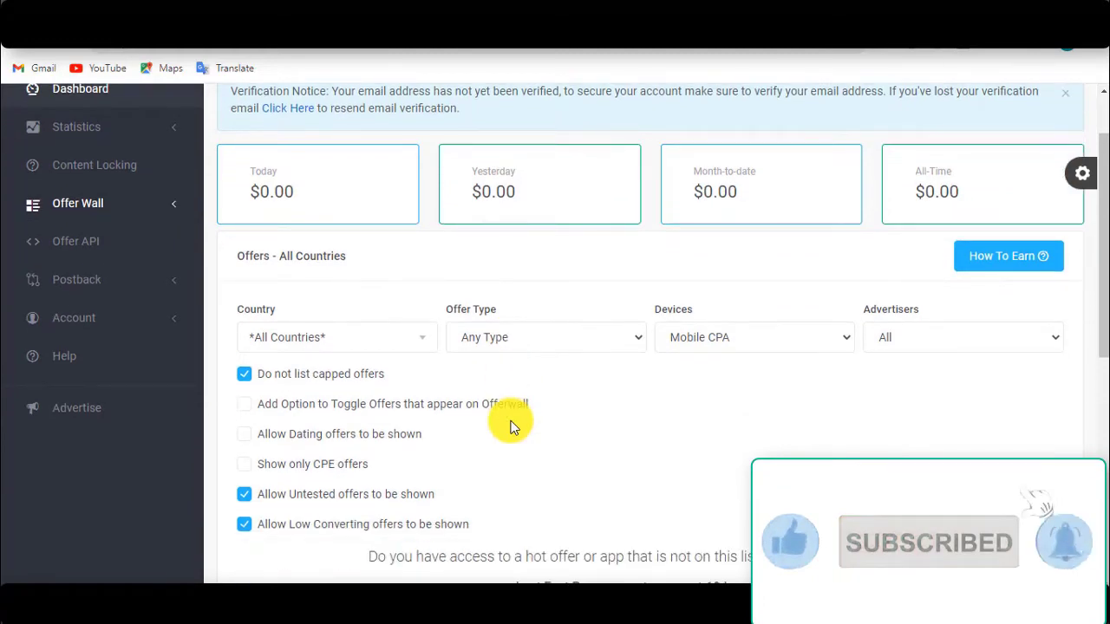
scroll(510, 424, down, 4)
scroll(511, 427, down, 2)
scroll(510, 425, up, 3)
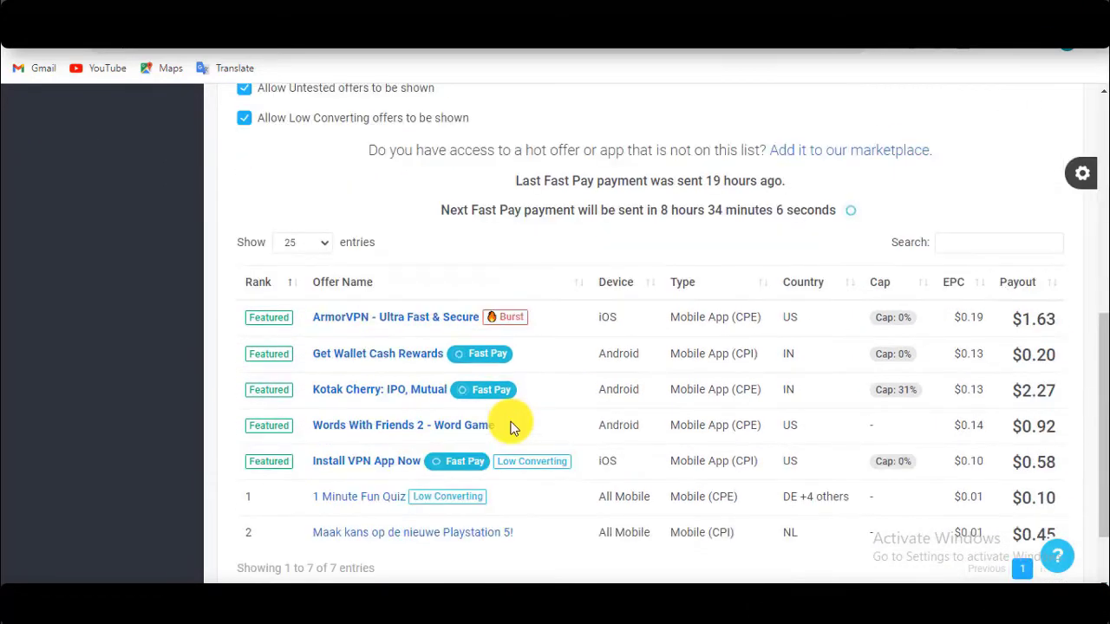
scroll(509, 423, down, 1)
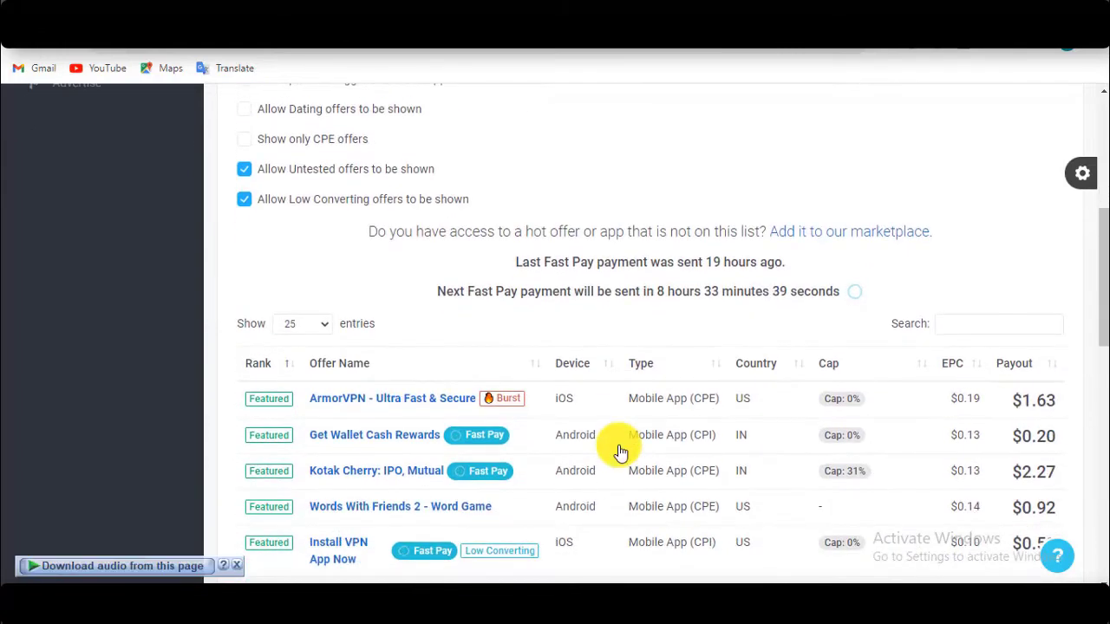
scroll(616, 449, down, 10)
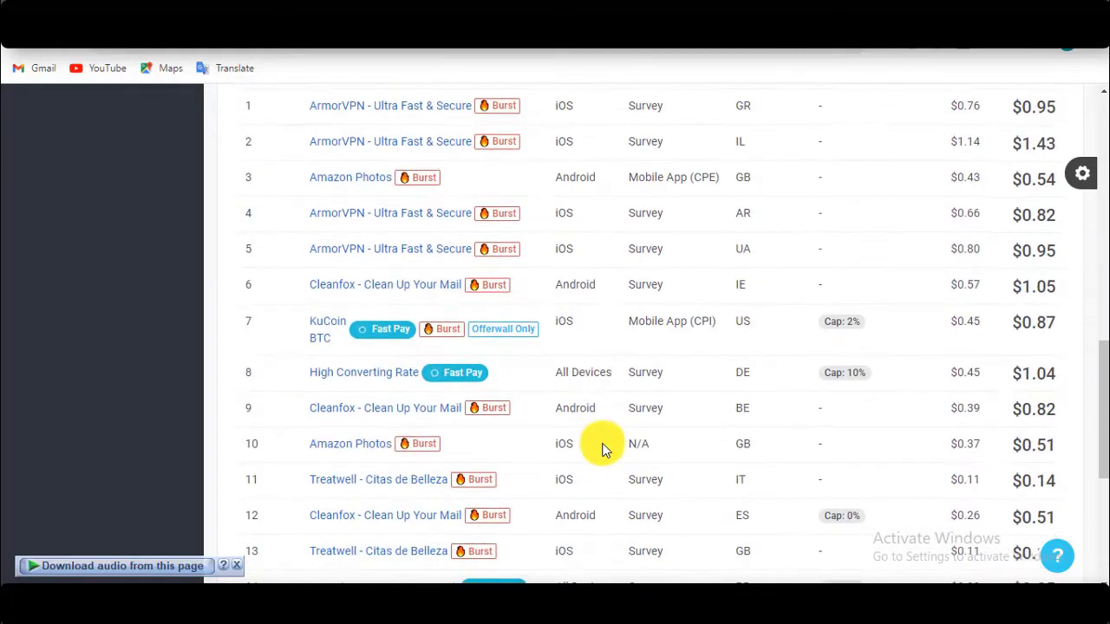
scroll(604, 449, down, 1)
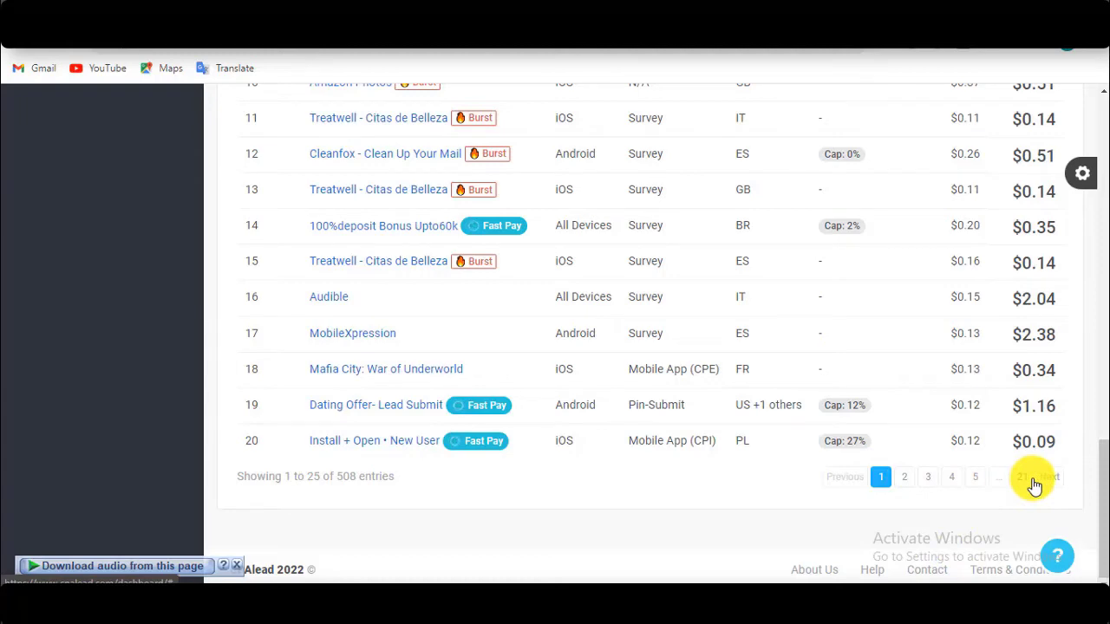
scroll(603, 377, up, 2)
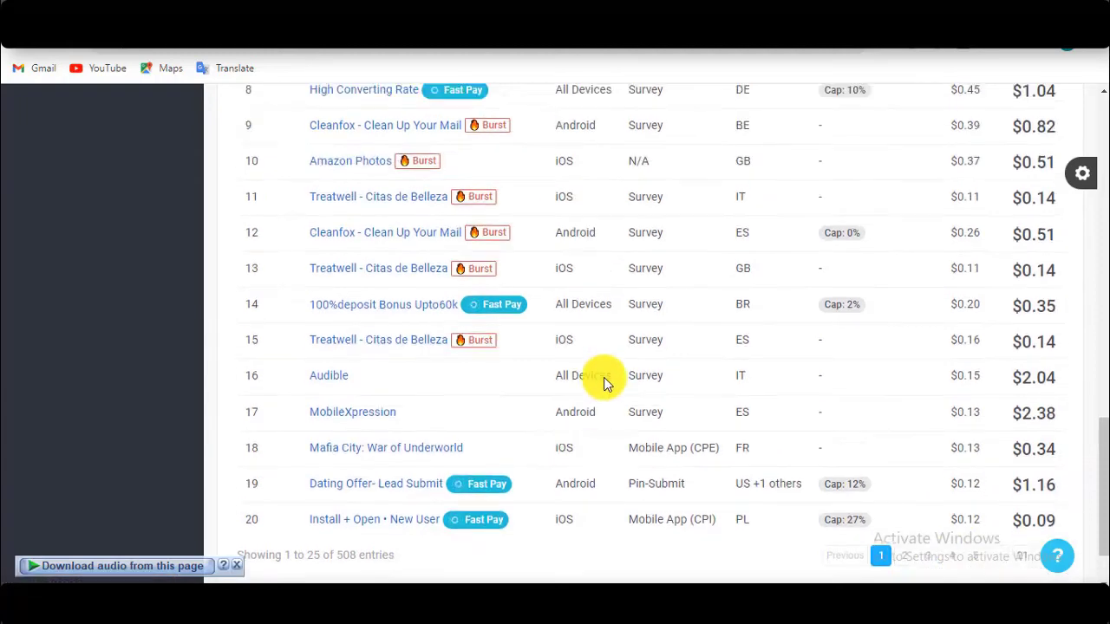
scroll(609, 383, up, 6)
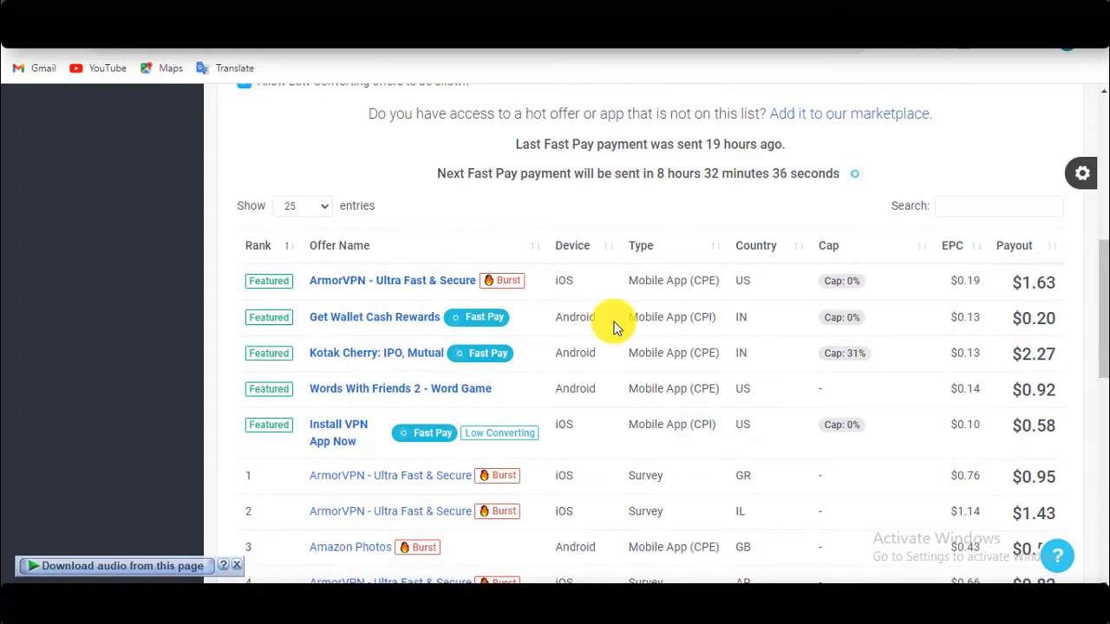
scroll(613, 327, down, 1)
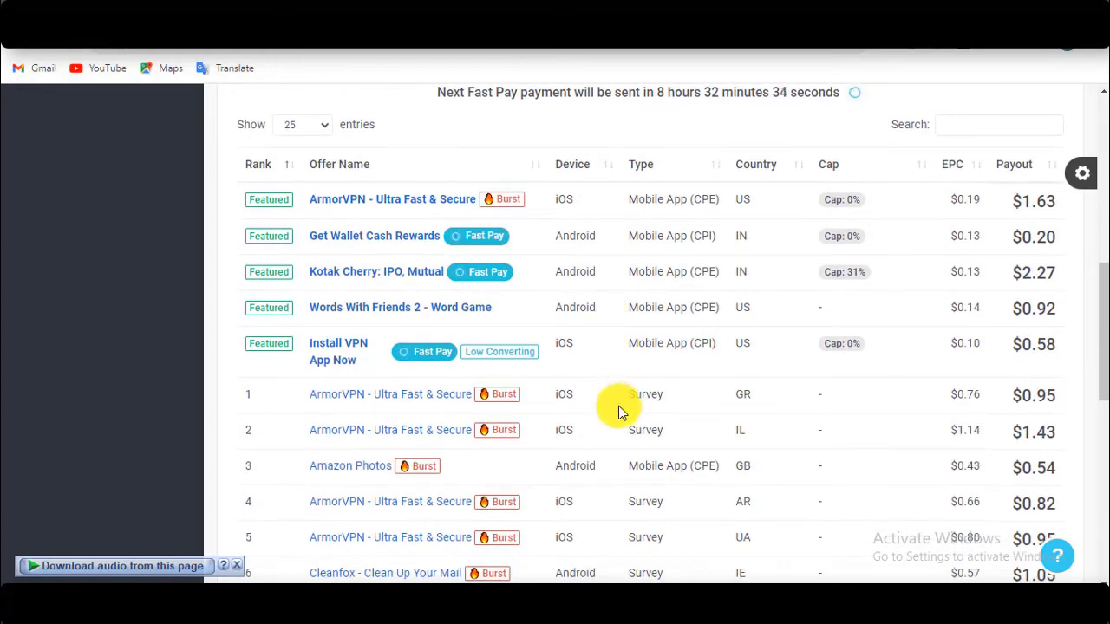
scroll(620, 404, down, 4)
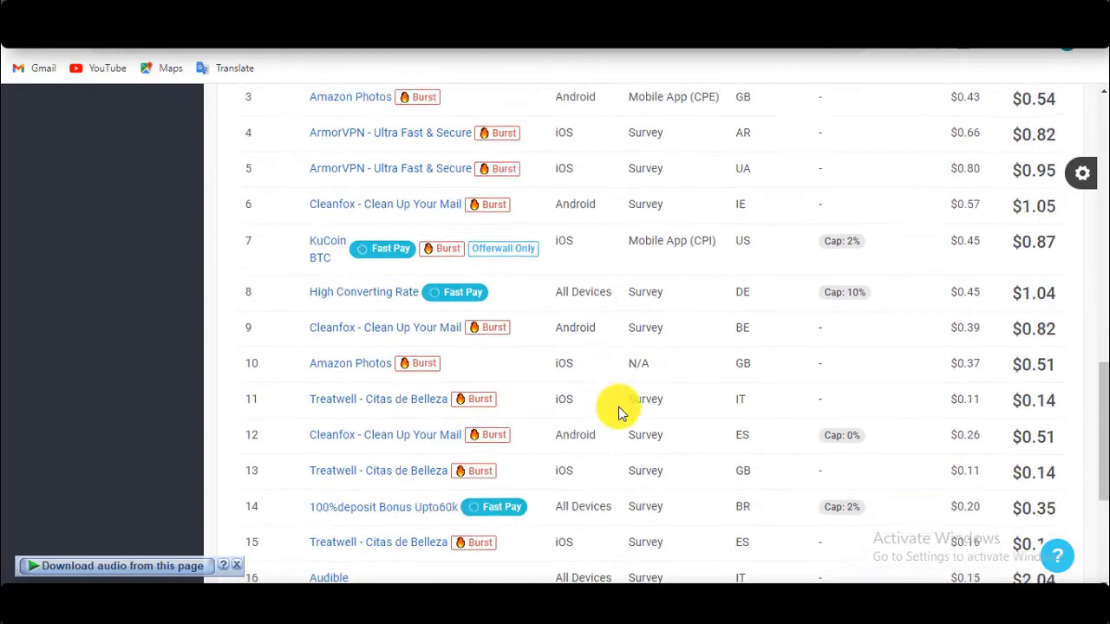
scroll(618, 407, down, 2)
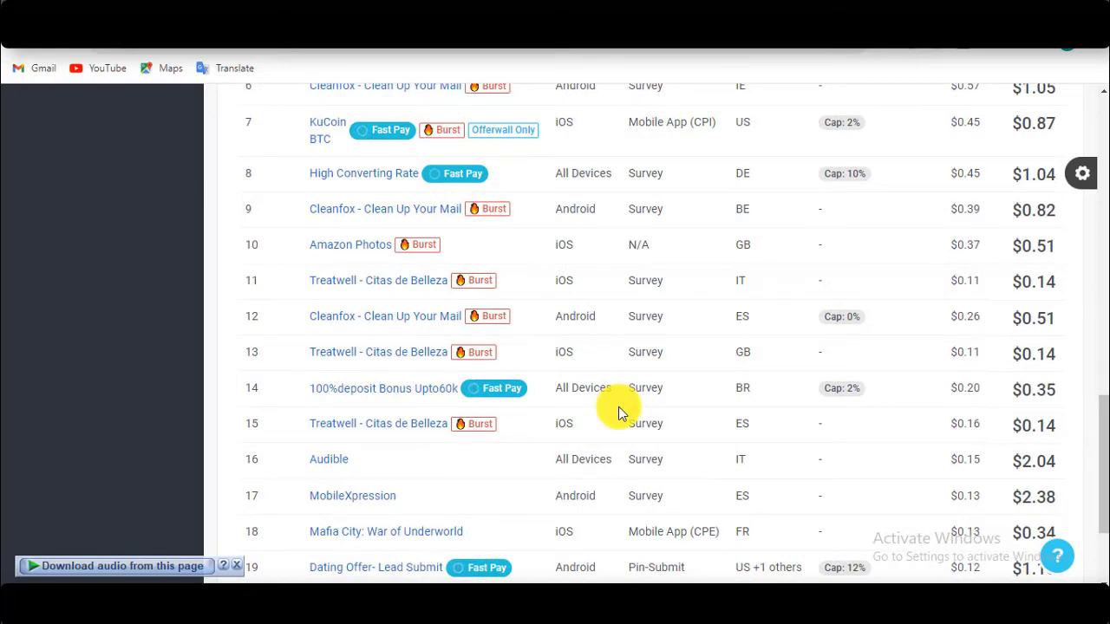
scroll(618, 407, down, 2)
scroll(619, 407, up, 6)
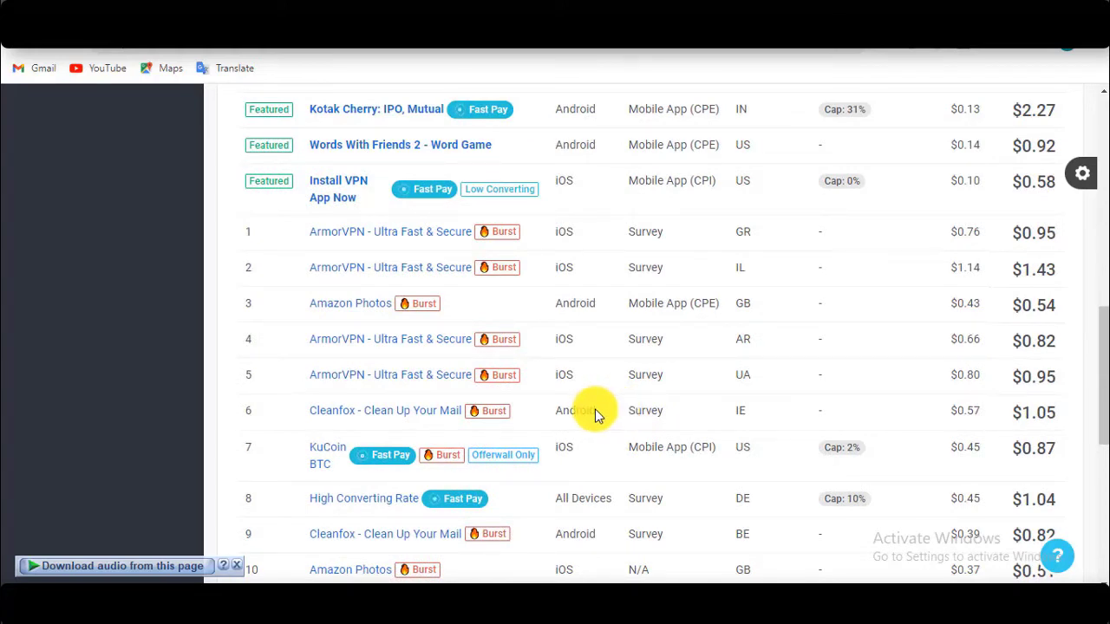
scroll(594, 409, up, 2)
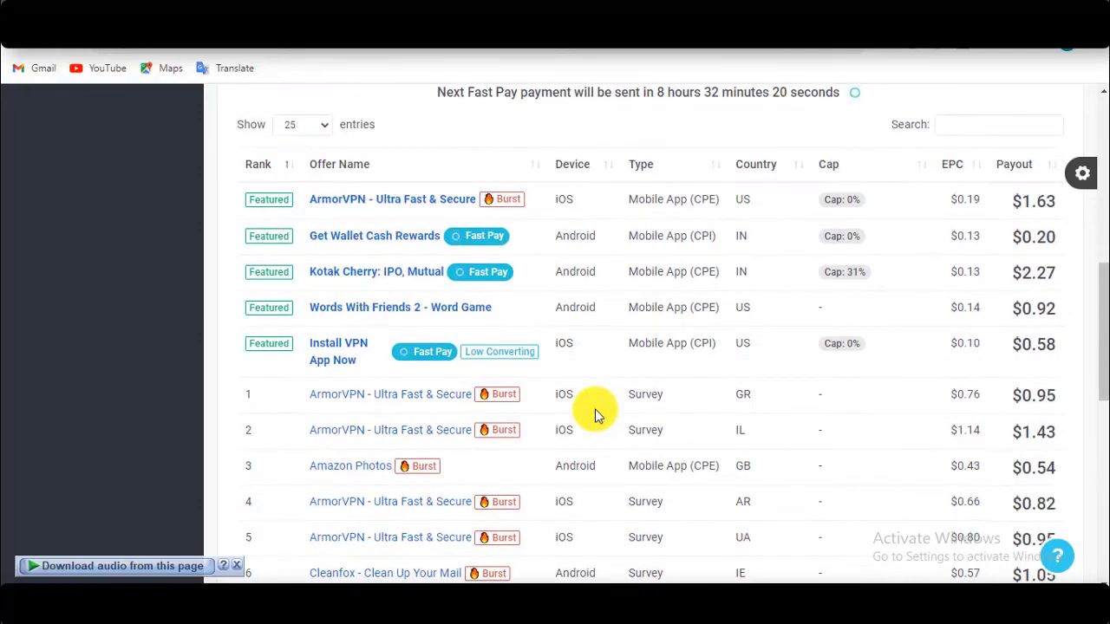
scroll(594, 410, up, 7)
scroll(697, 494, down, 4)
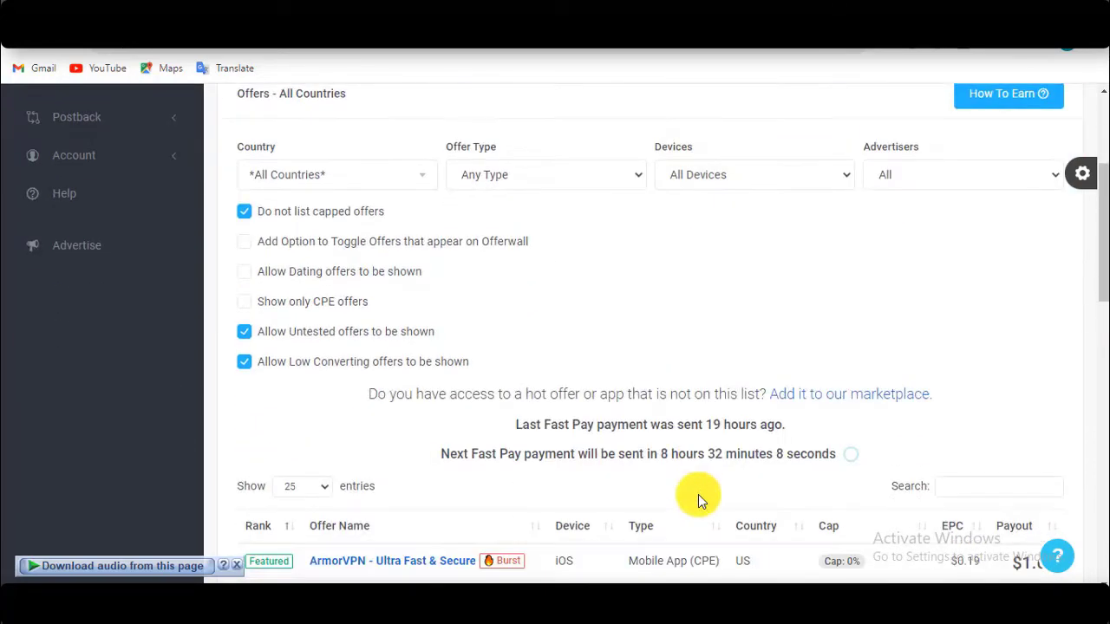
scroll(258, 363, up, 4)
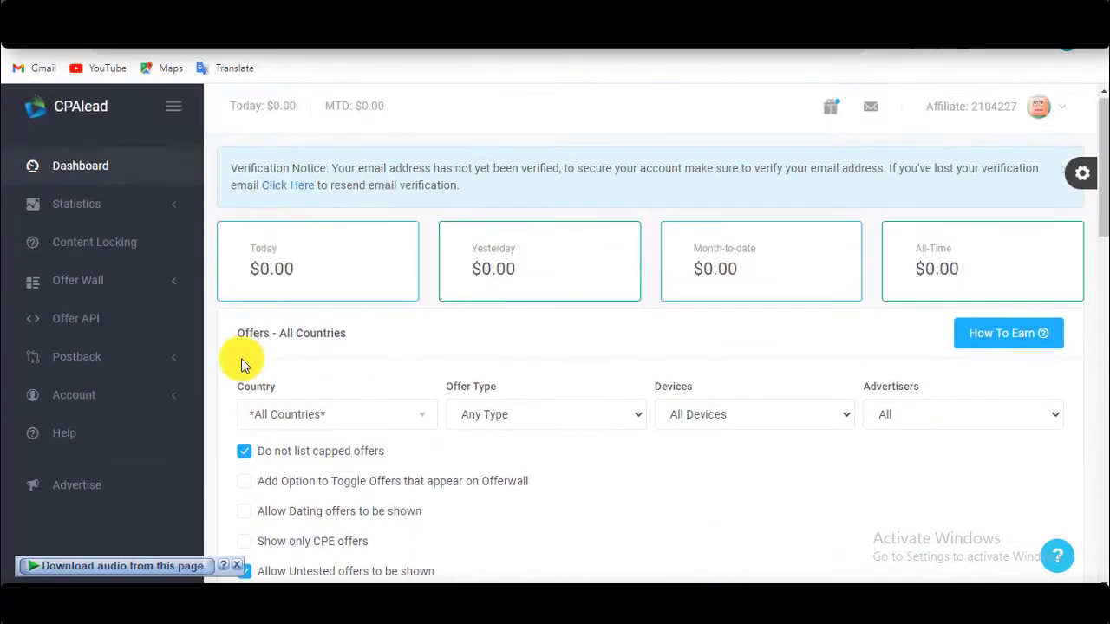
scroll(648, 519, down, 8)
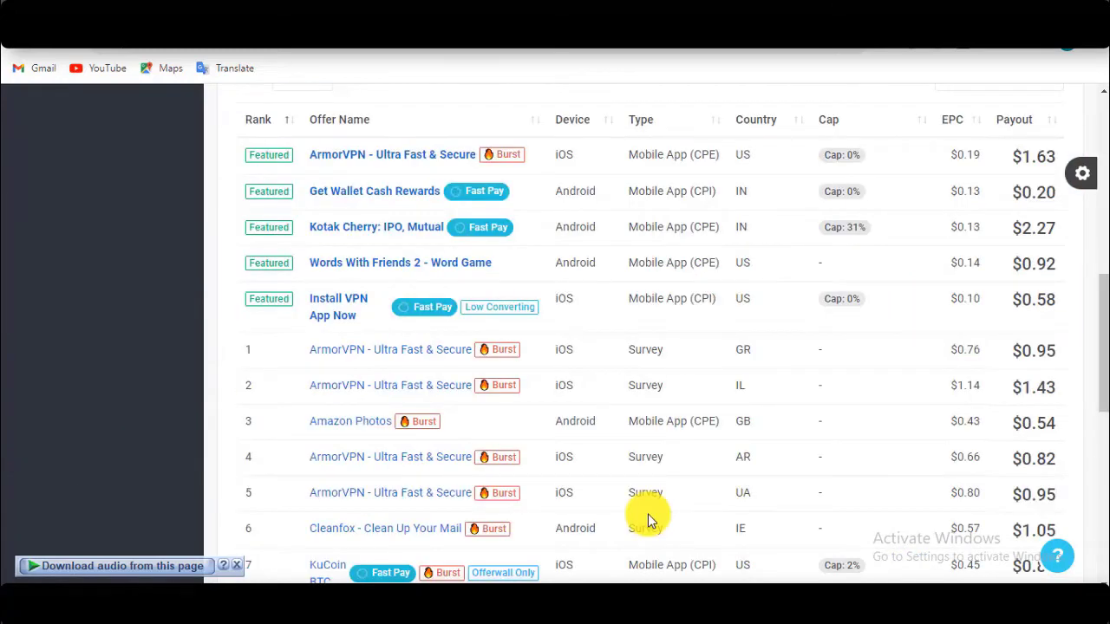
scroll(648, 514, up, 8)
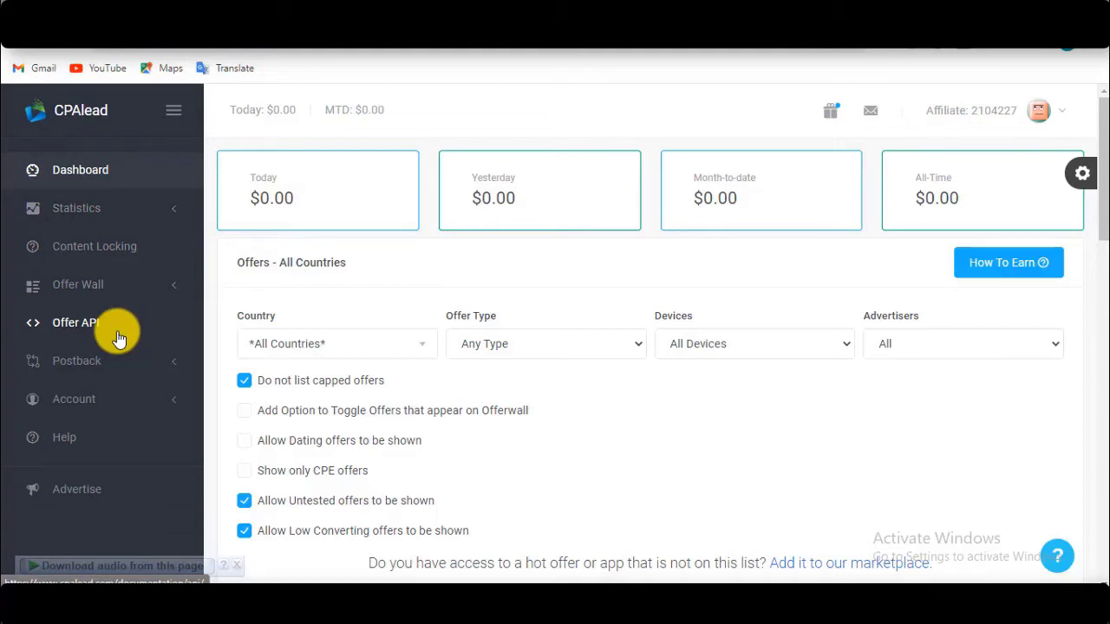
click(96, 406)
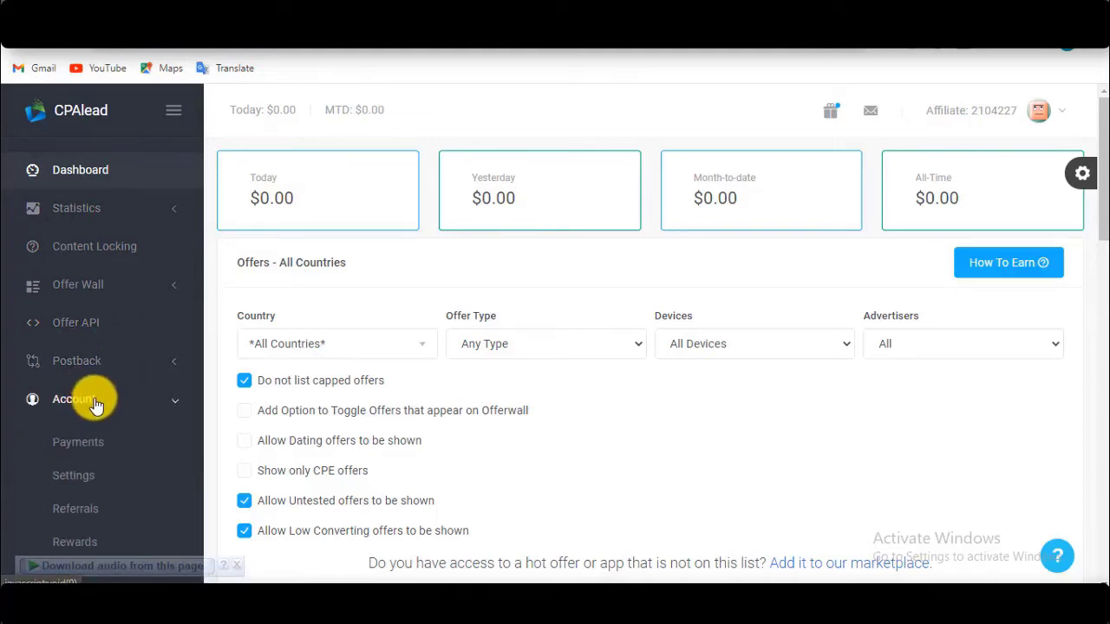
click(77, 476)
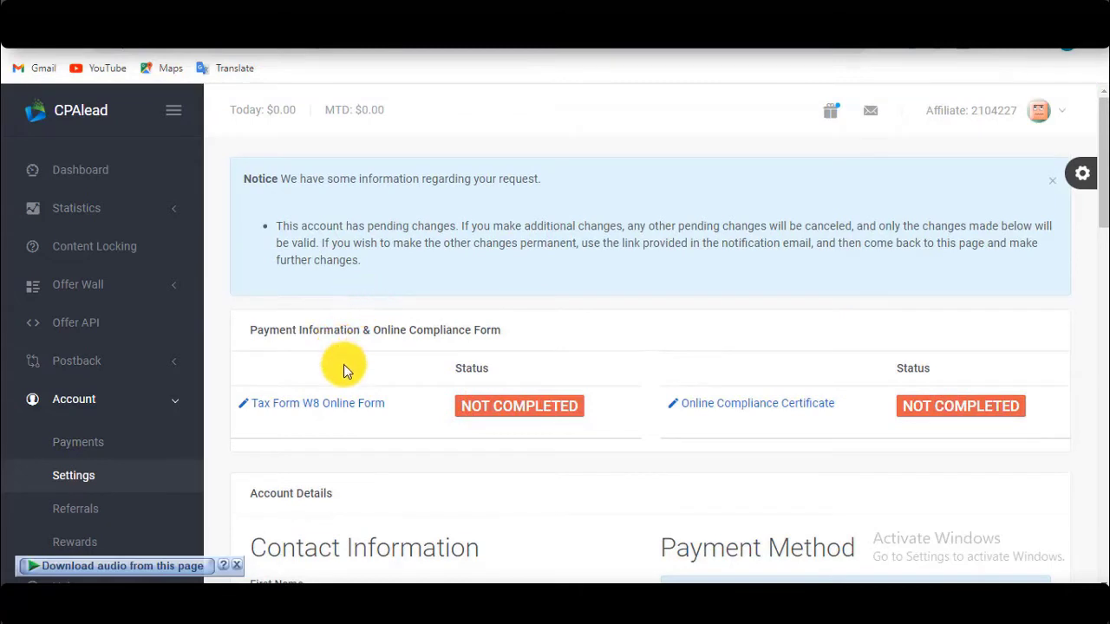
scroll(344, 364, down, 1)
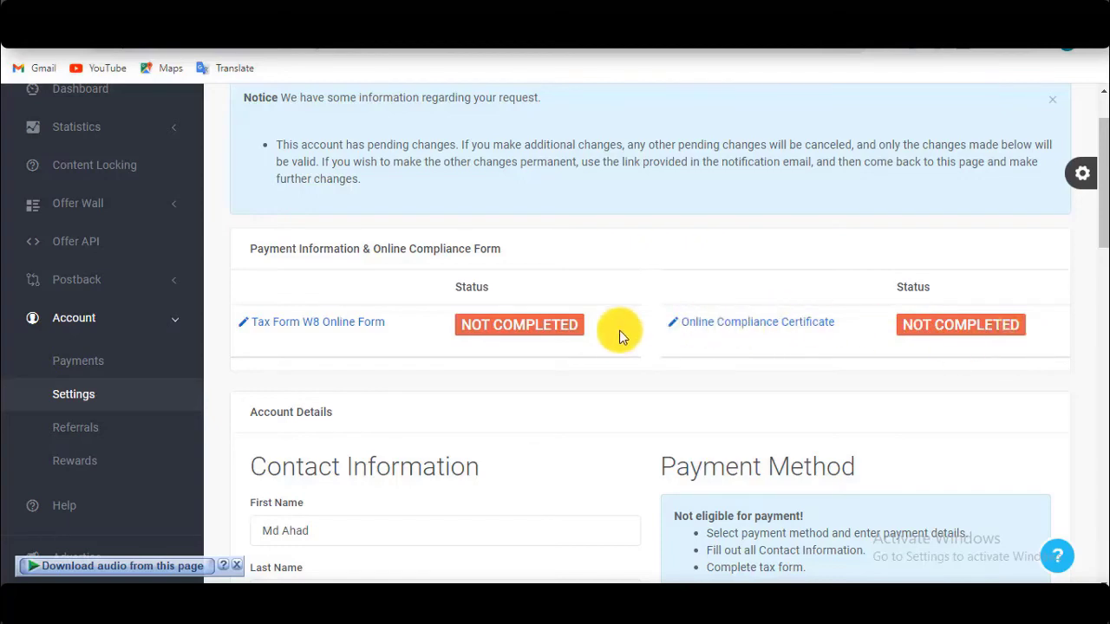
scroll(576, 368, down, 2)
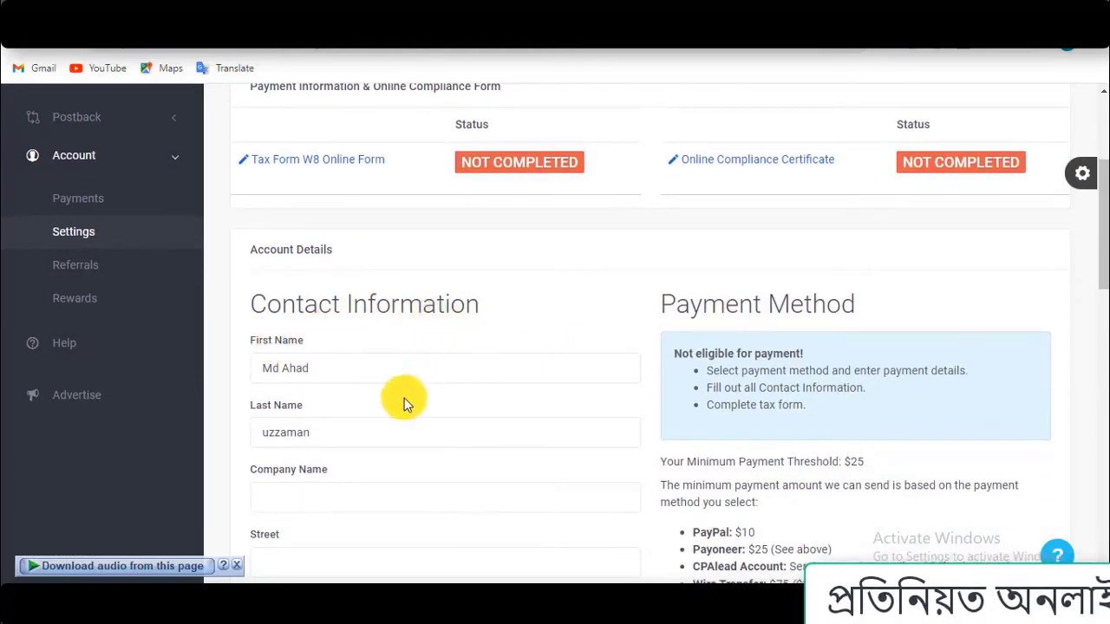
scroll(404, 399, down, 4)
scroll(403, 399, down, 5)
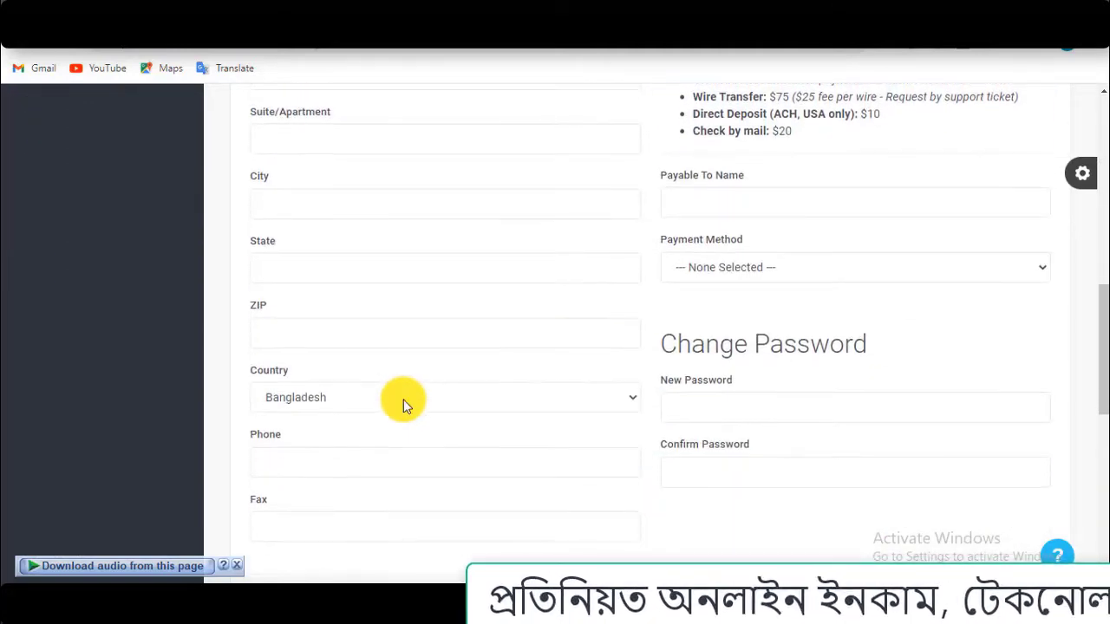
scroll(403, 400, up, 3)
scroll(403, 400, up, 8)
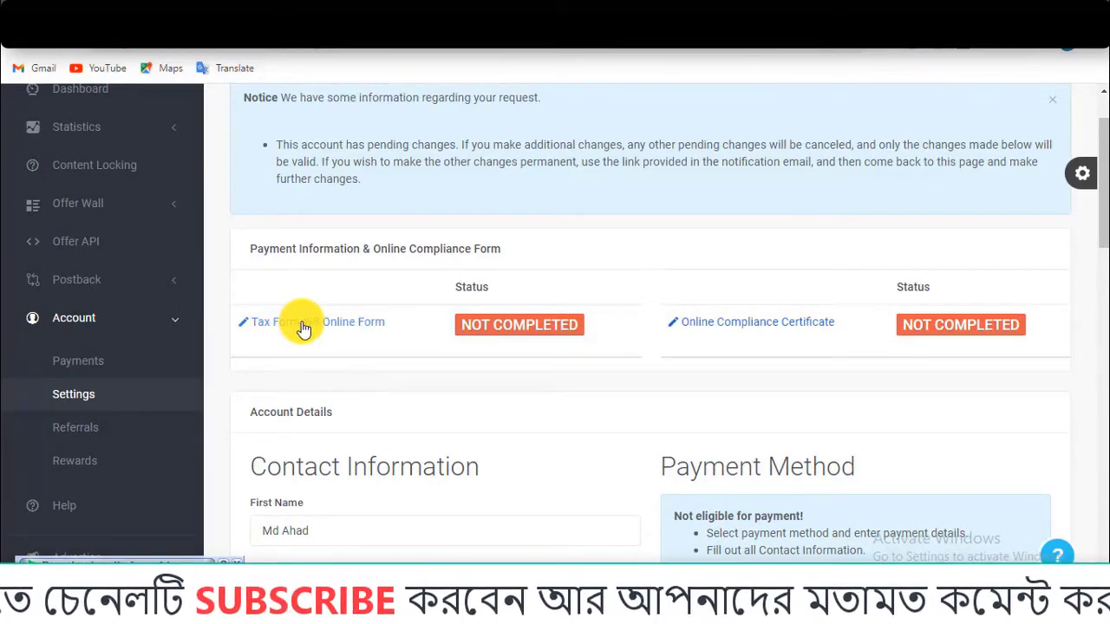
Open the Tax Form W8 online form and go to the business name field
click(302, 328)
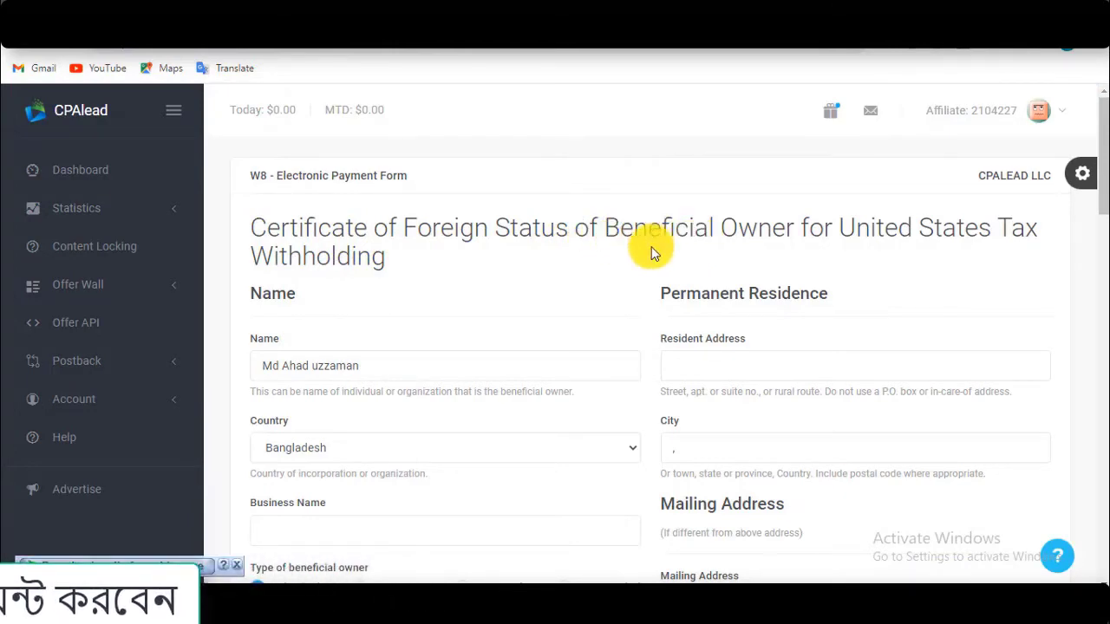
scroll(381, 280, down, 1)
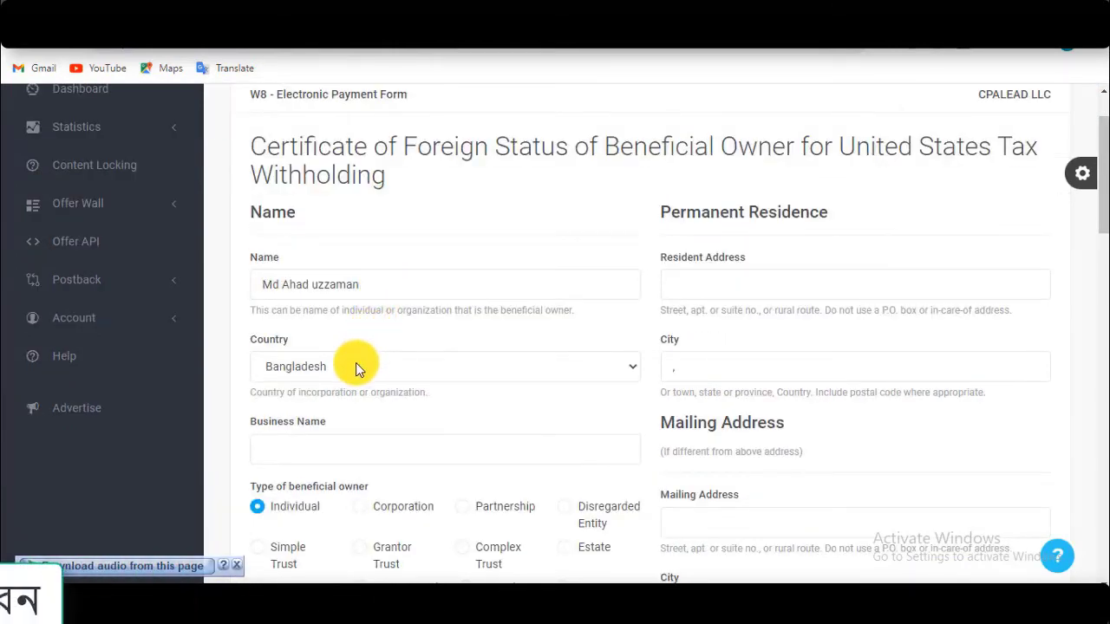
scroll(356, 368, down, 1)
click(313, 371)
Tick the notional principal contracts statement and move to the Signature of Person field
scroll(313, 371, down, 5)
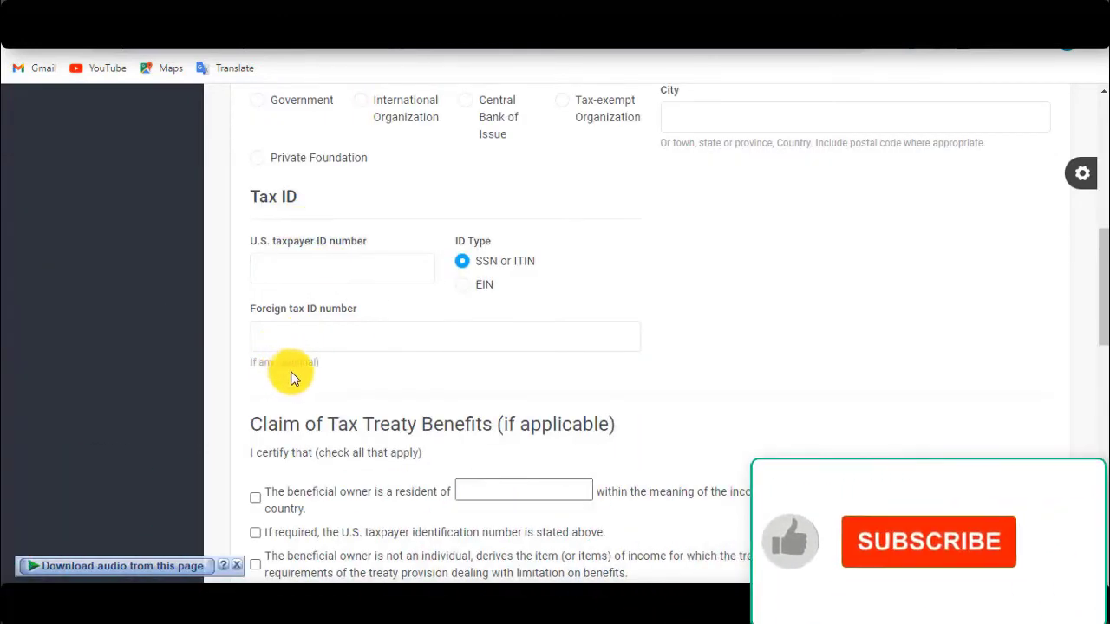
scroll(332, 361, down, 8)
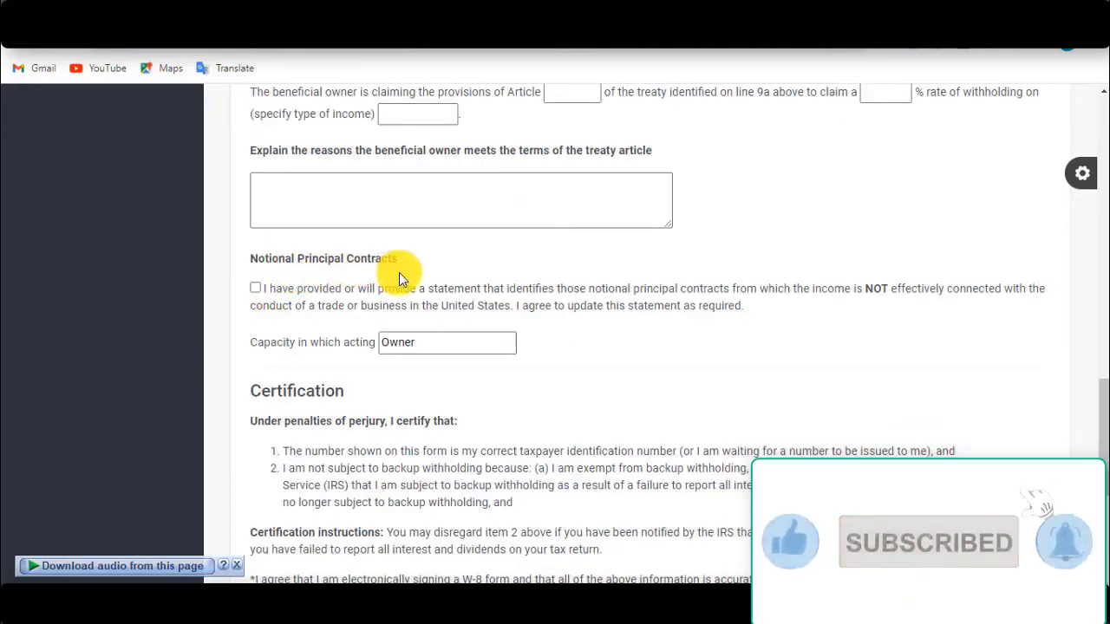
click(258, 288)
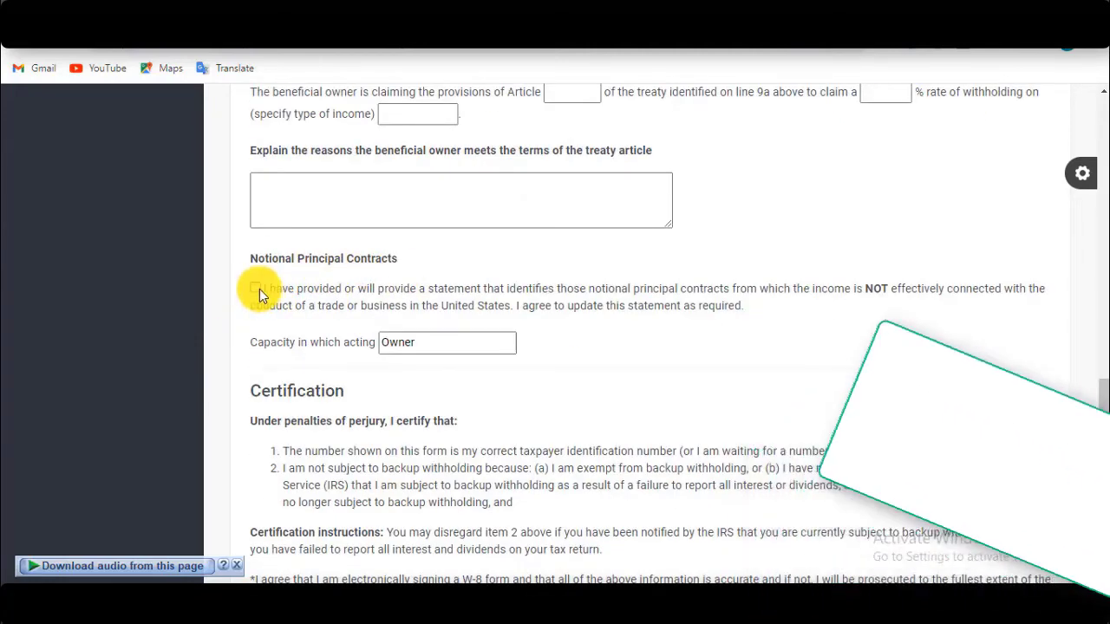
scroll(318, 366, down, 4)
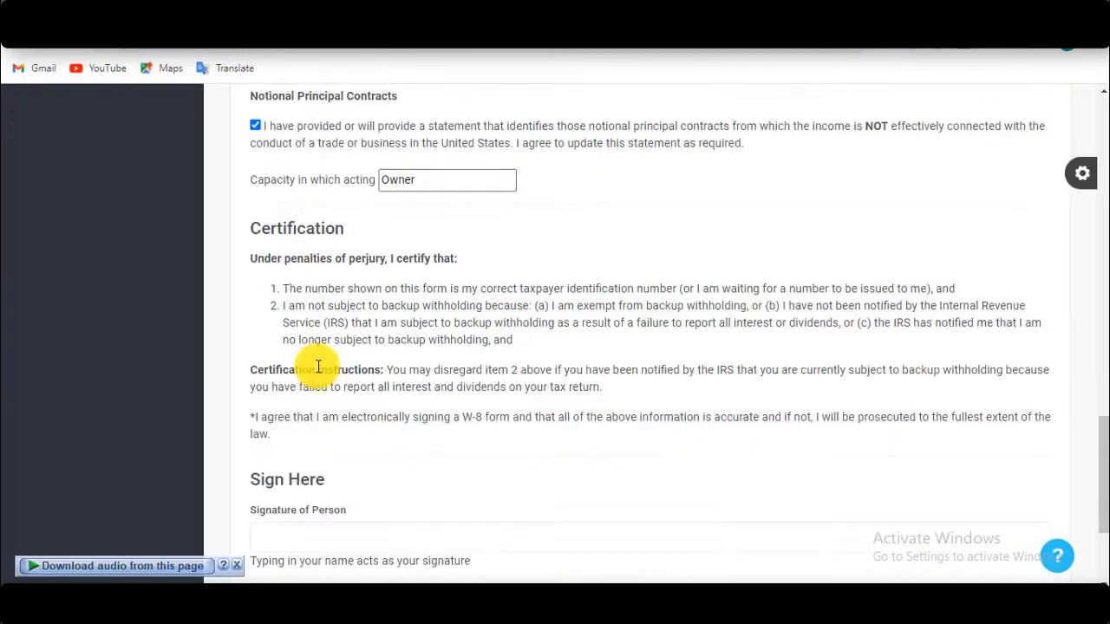
scroll(318, 366, down, 1)
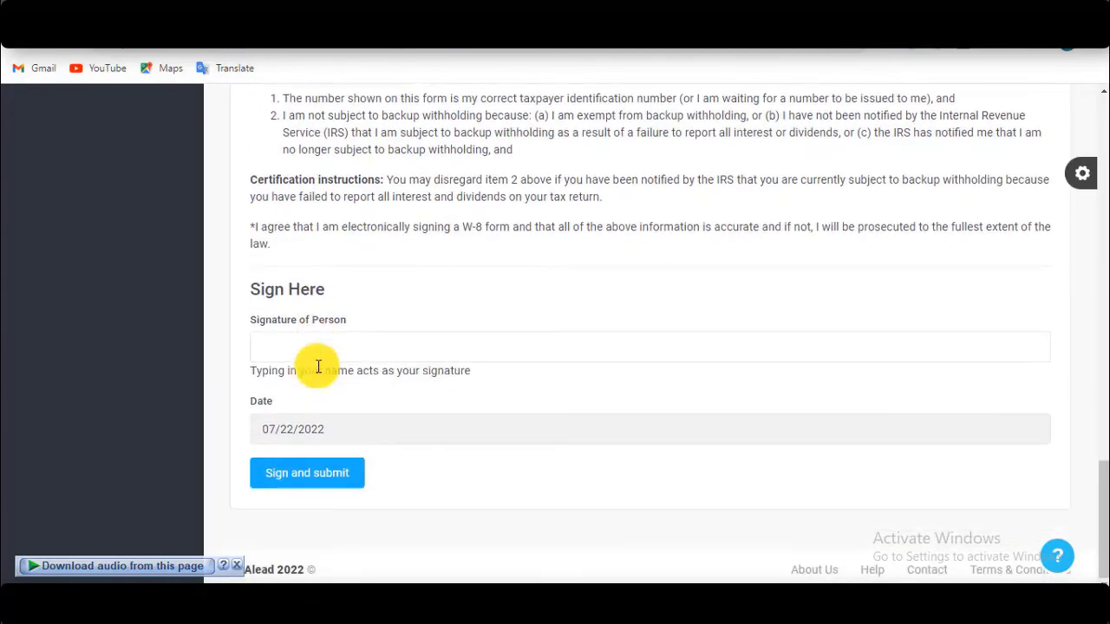
click(268, 343)
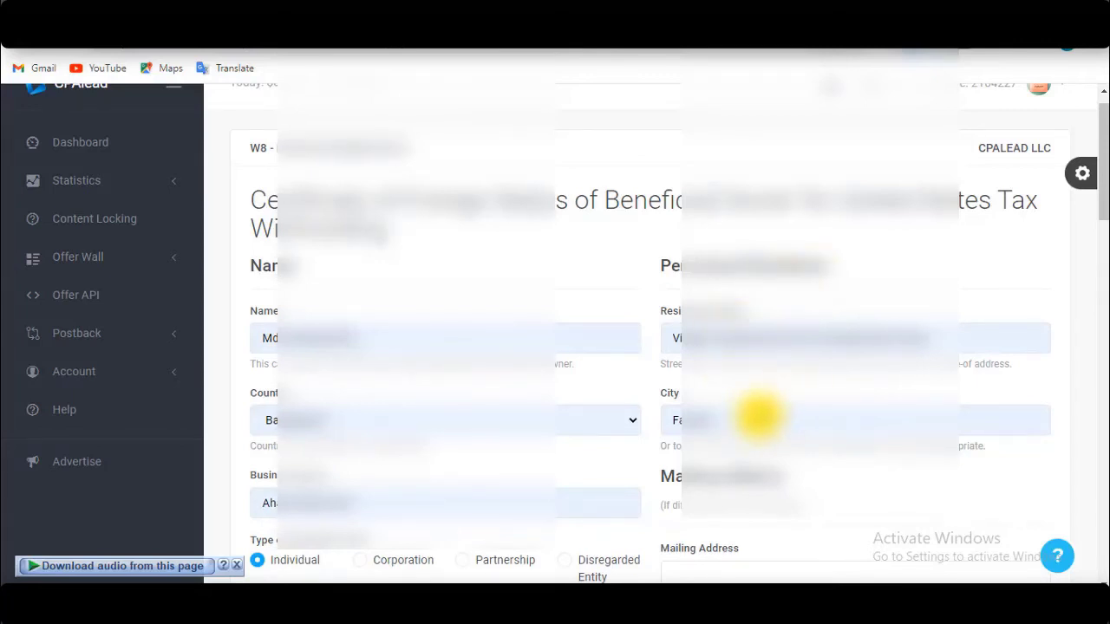
Sign and submit the completed W8 tax form from the bottom of the page
scroll(745, 420, down, 2)
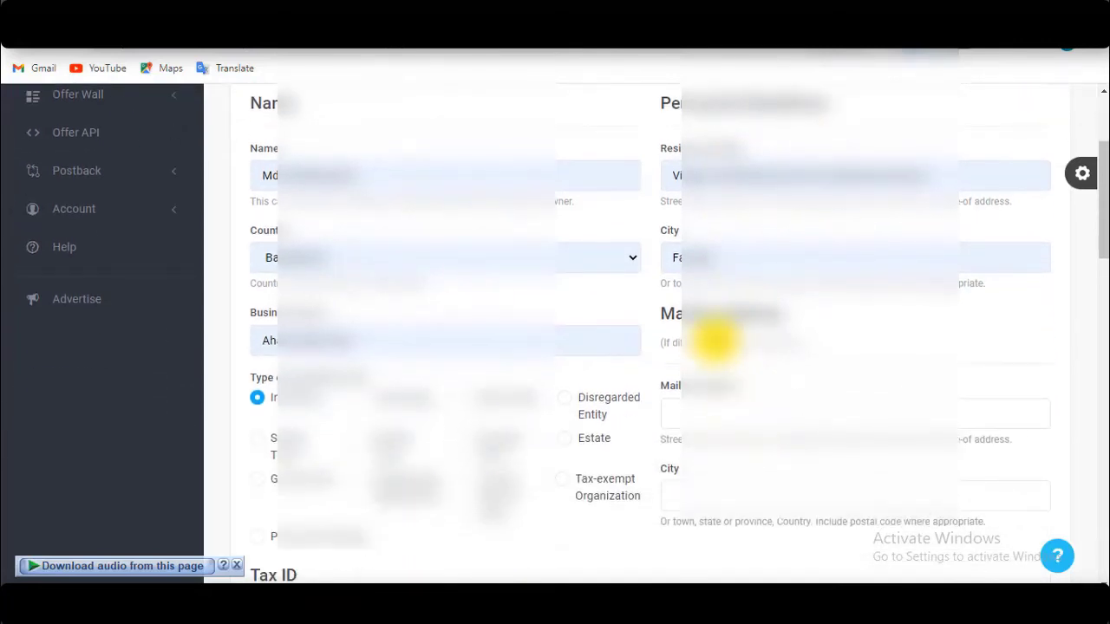
scroll(709, 345, down, 15)
scroll(545, 416, up, 20)
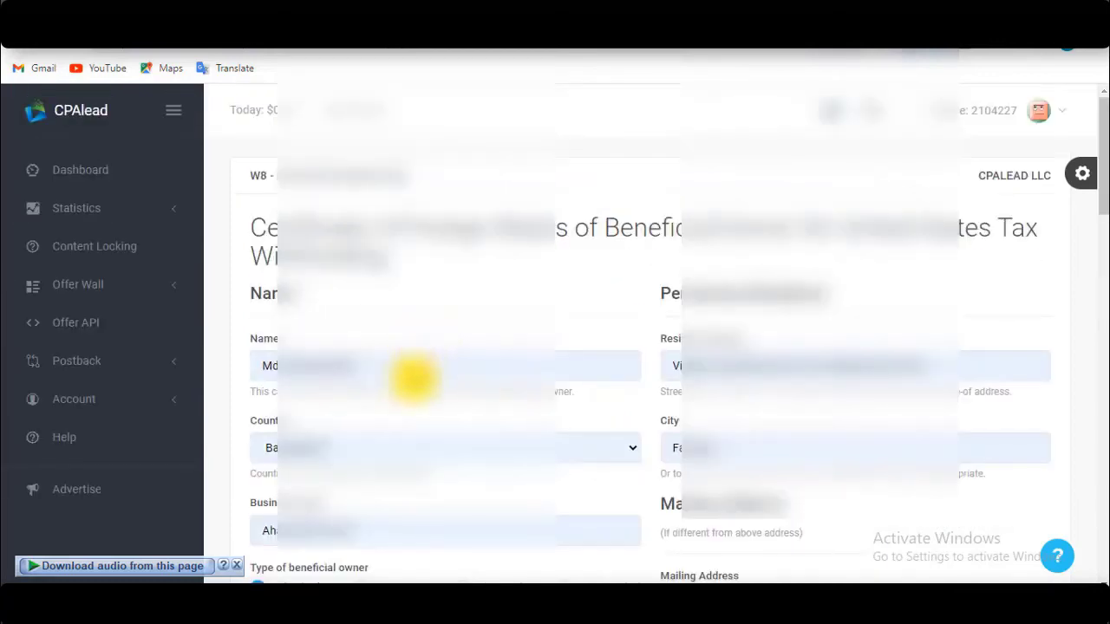
scroll(425, 443, down, 2)
scroll(485, 403, down, 5)
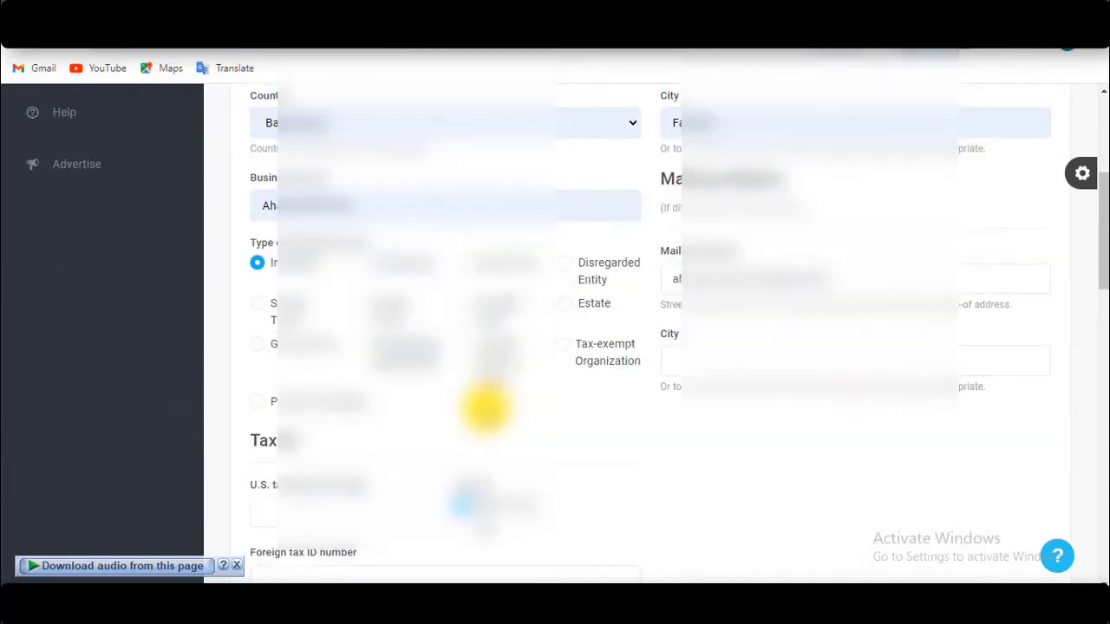
scroll(486, 408, down, 5)
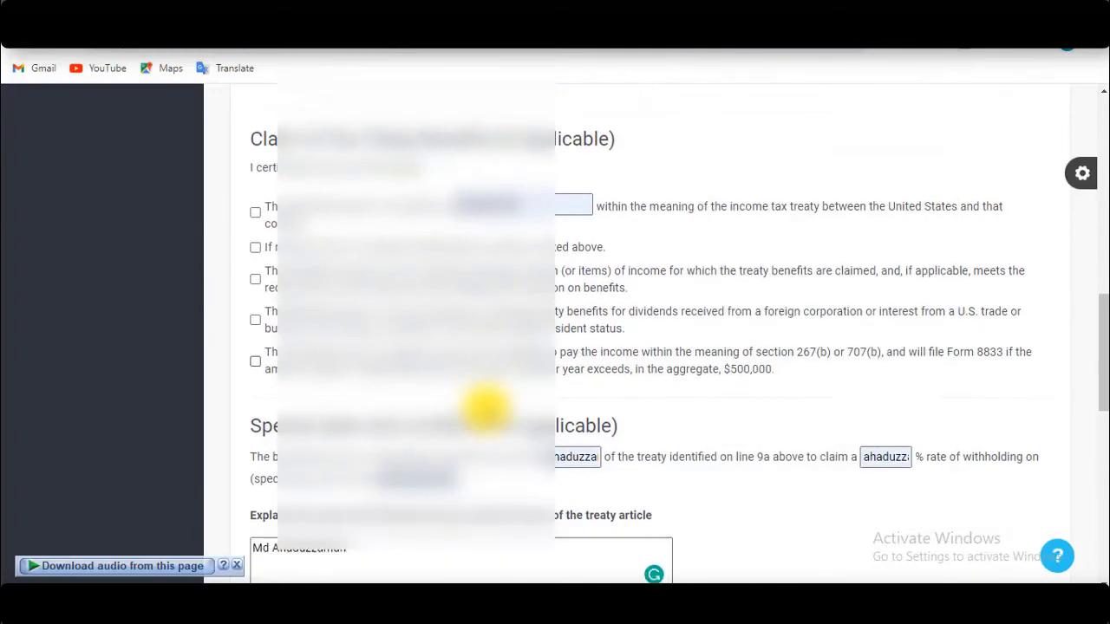
scroll(485, 407, down, 6)
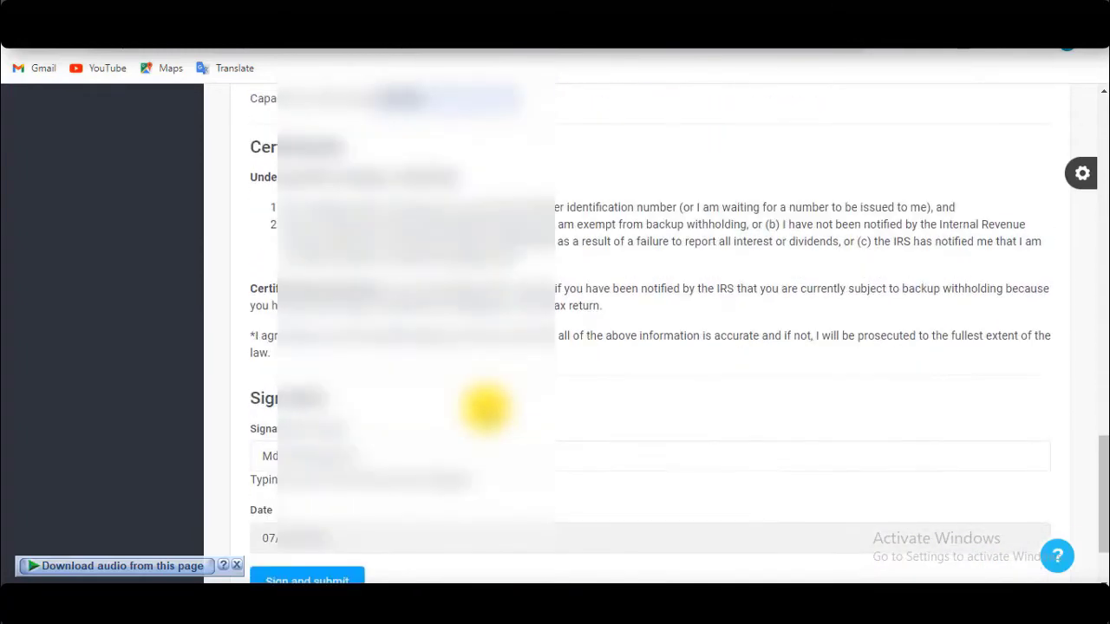
scroll(485, 408, down, 1)
scroll(486, 407, down, 1)
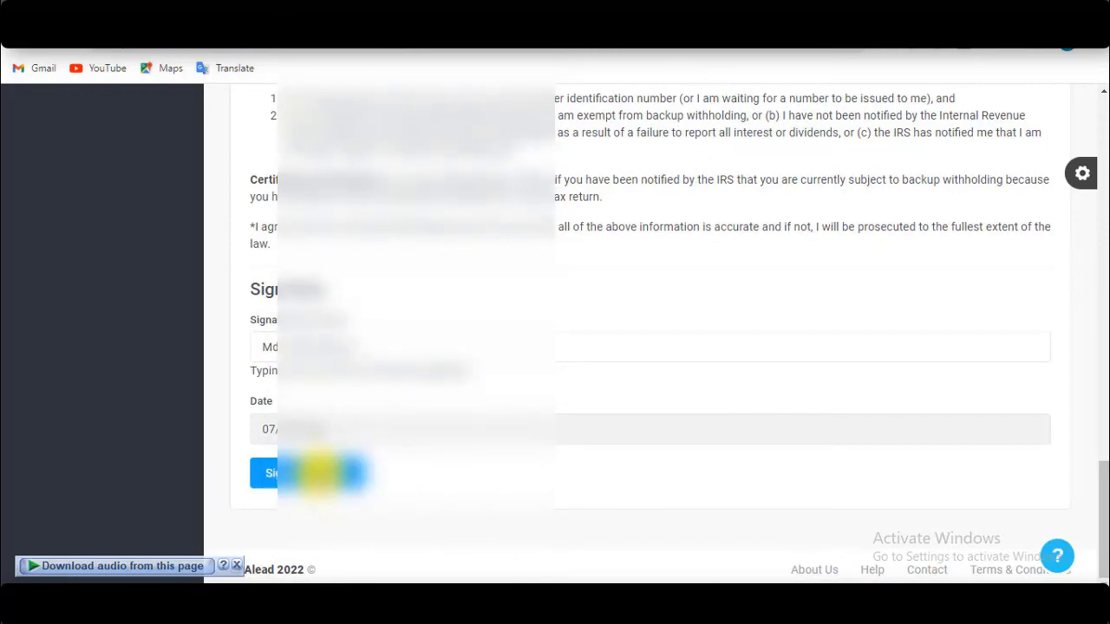
click(321, 473)
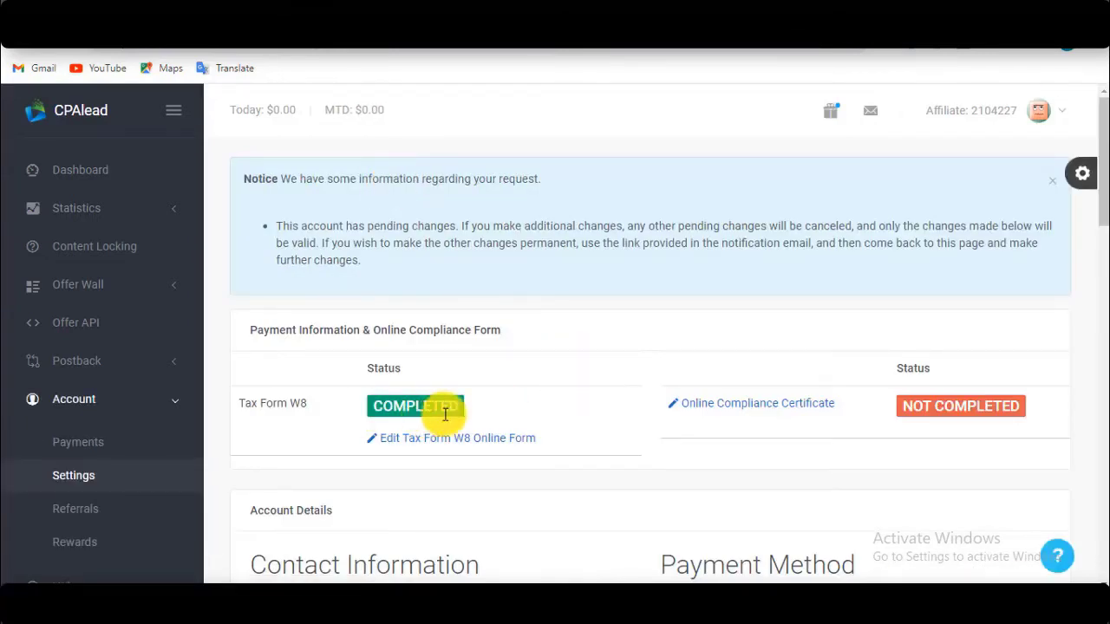
Open the Online Compliance Certificate form from Account Settings
scroll(601, 431, down, 1)
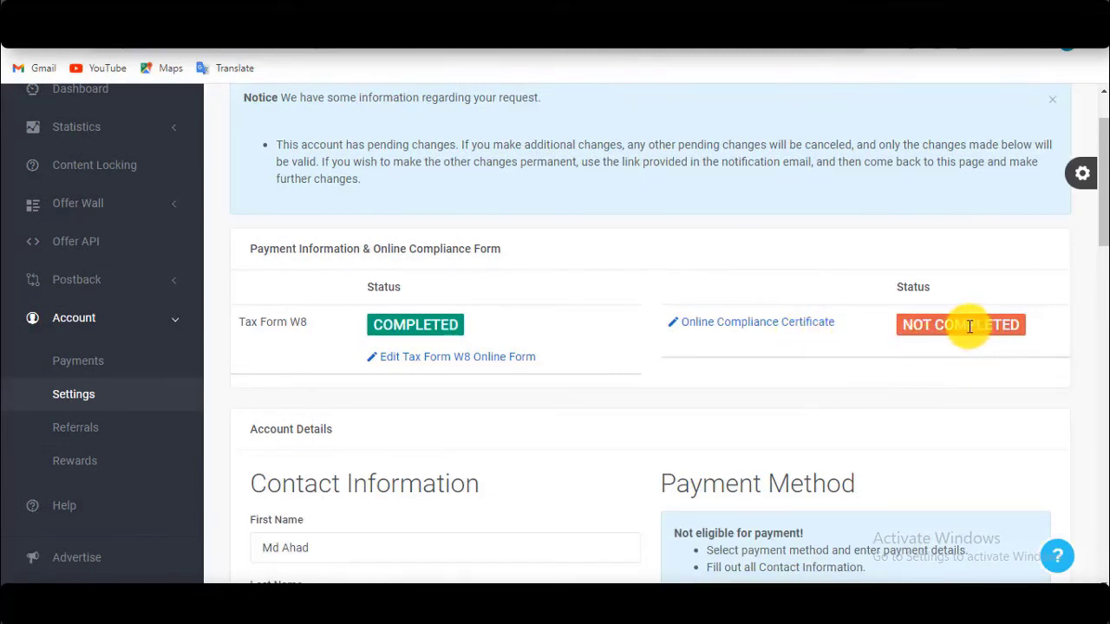
click(731, 331)
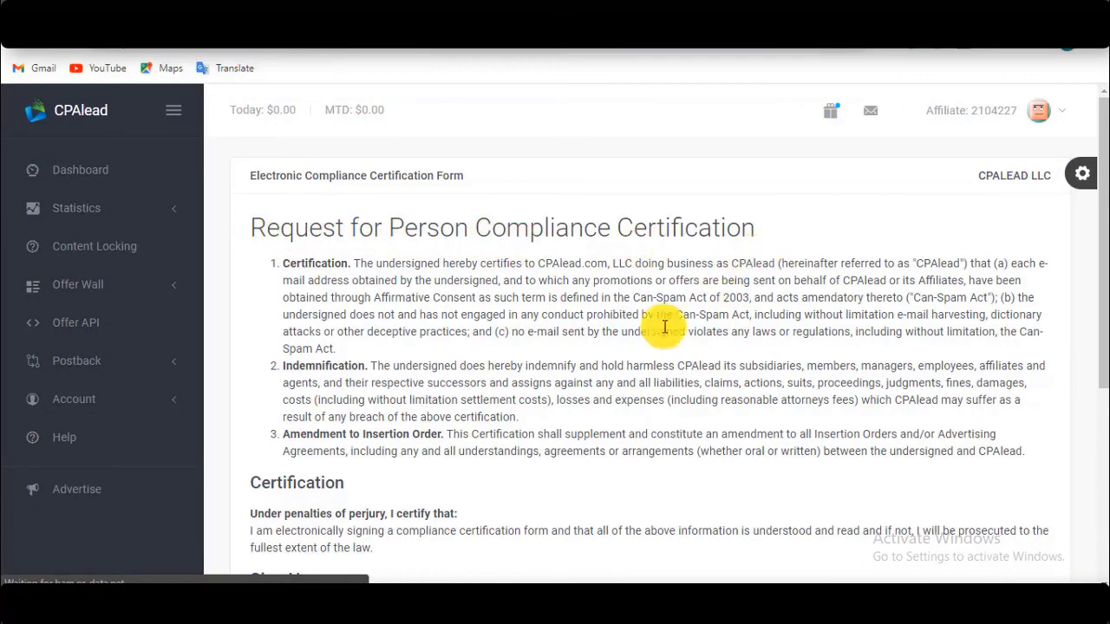
Fill Signature of Person with the saved full name and submit the compliance certification
scroll(632, 354, down, 3)
scroll(622, 350, down, 2)
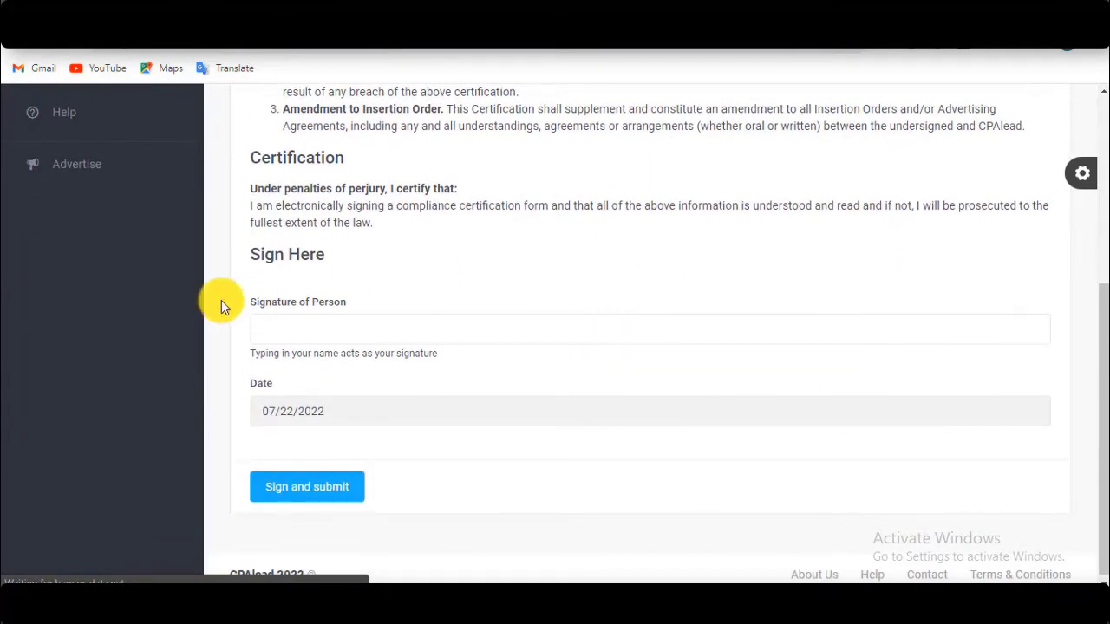
click(295, 321)
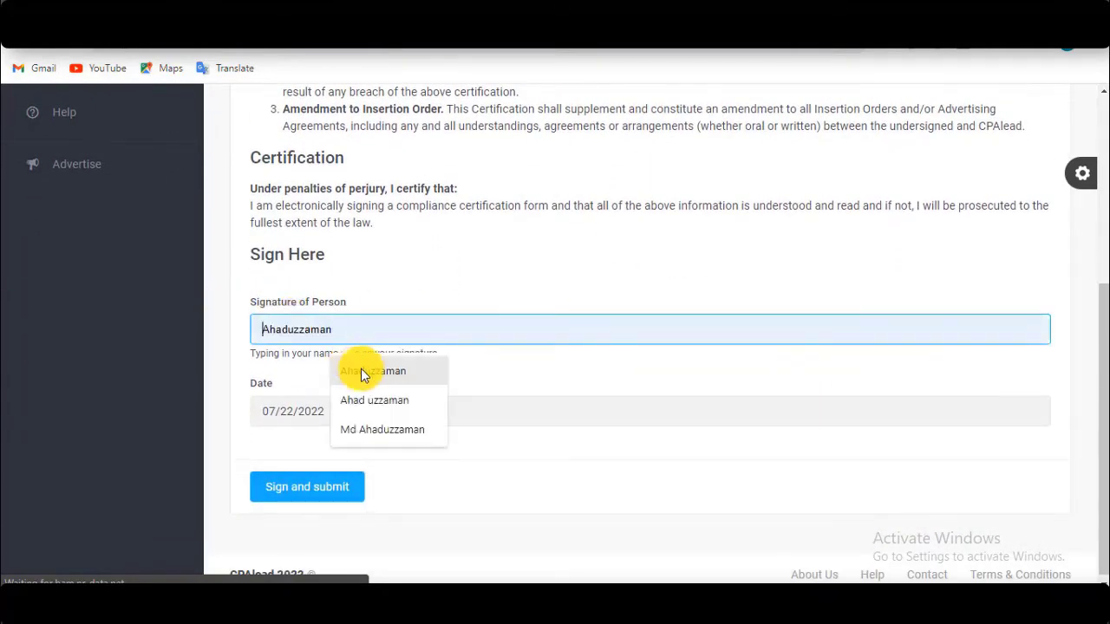
click(361, 369)
scroll(346, 377, up, 1)
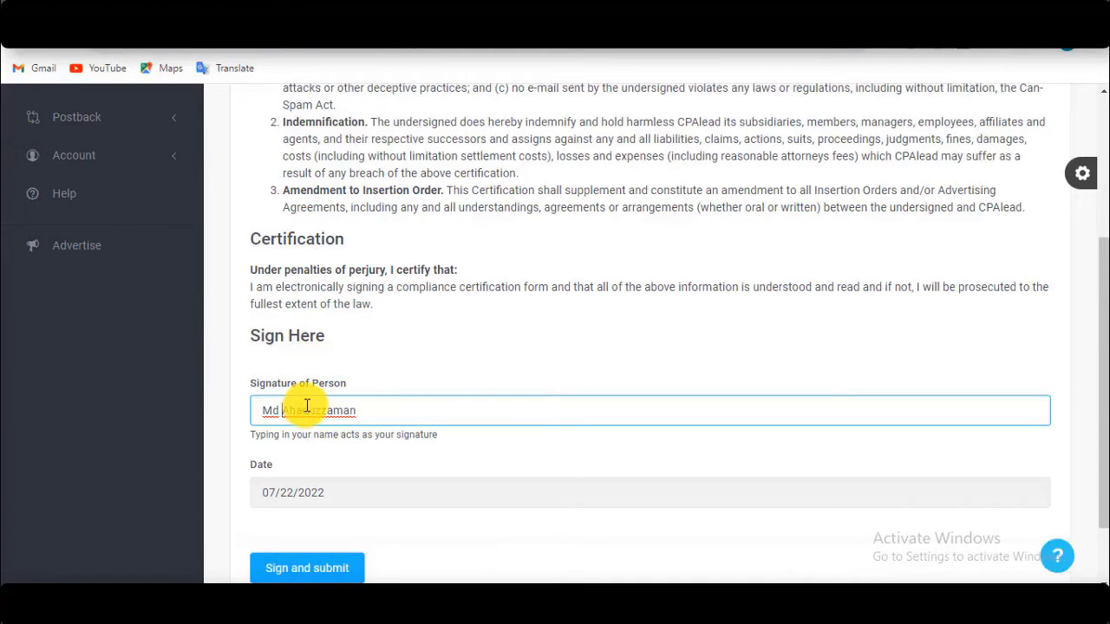
scroll(351, 412, down, 1)
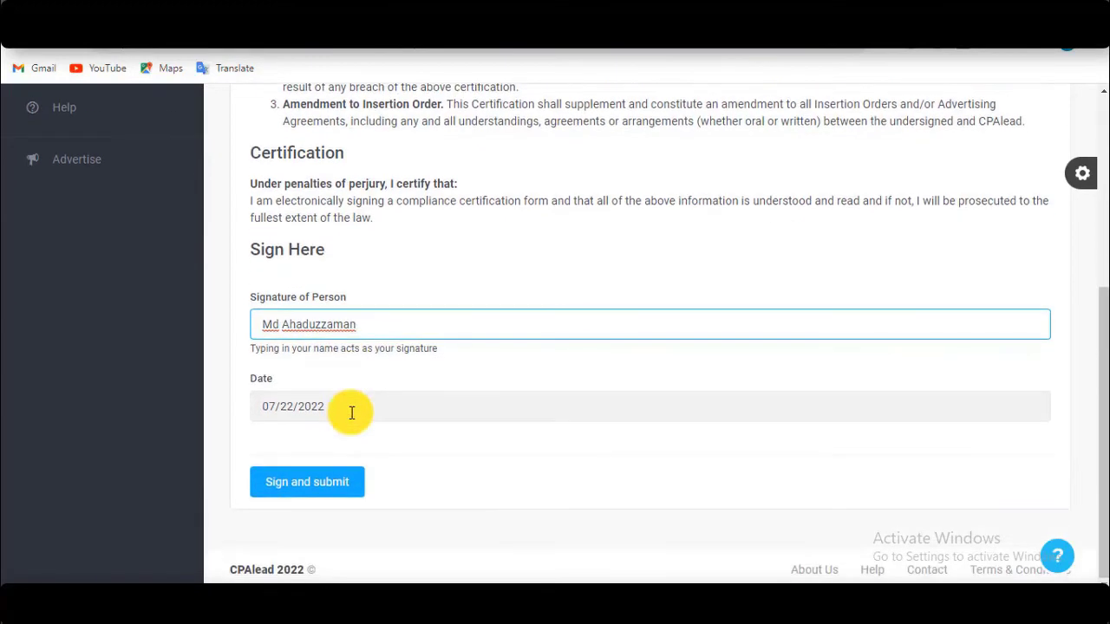
click(306, 489)
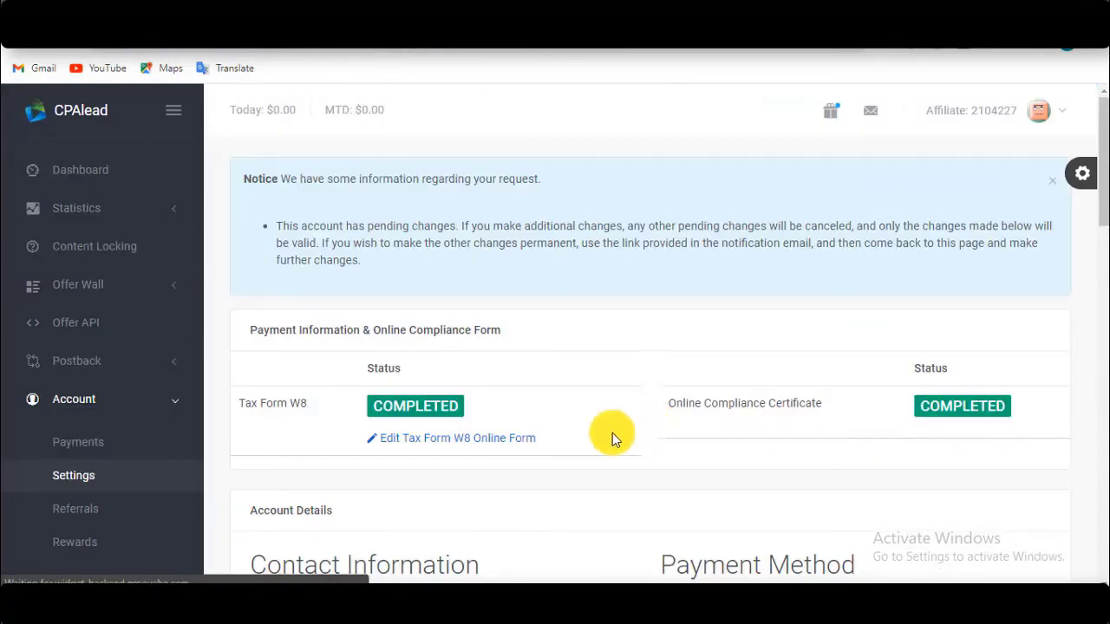
Autofill the contact fields from the saved Chrome address suggestion at Company Name
scroll(598, 437, down, 2)
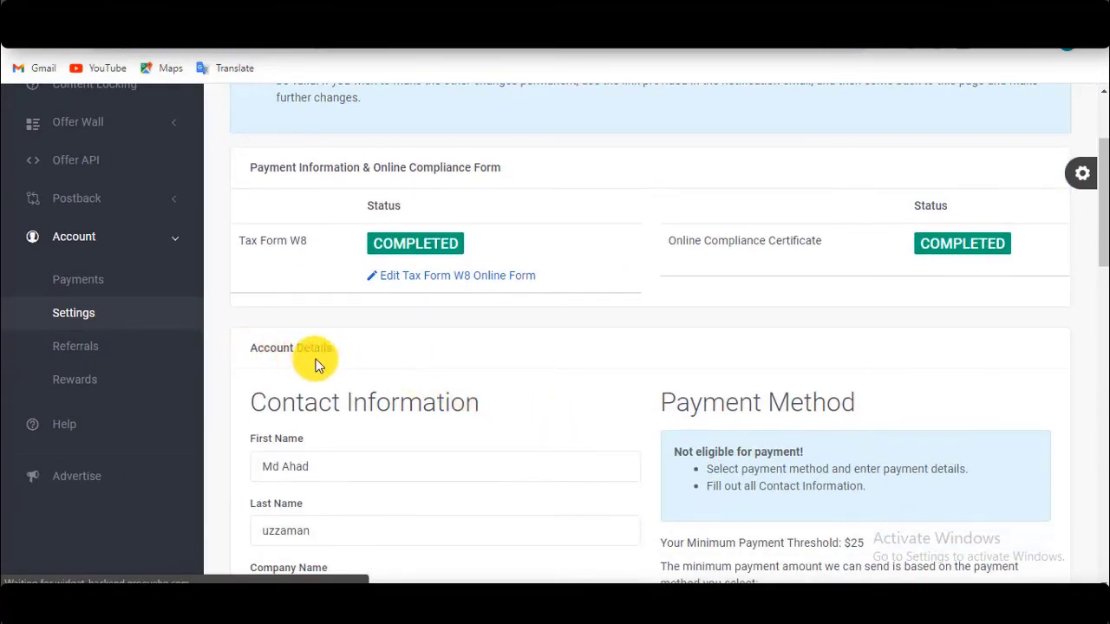
scroll(399, 412, down, 1)
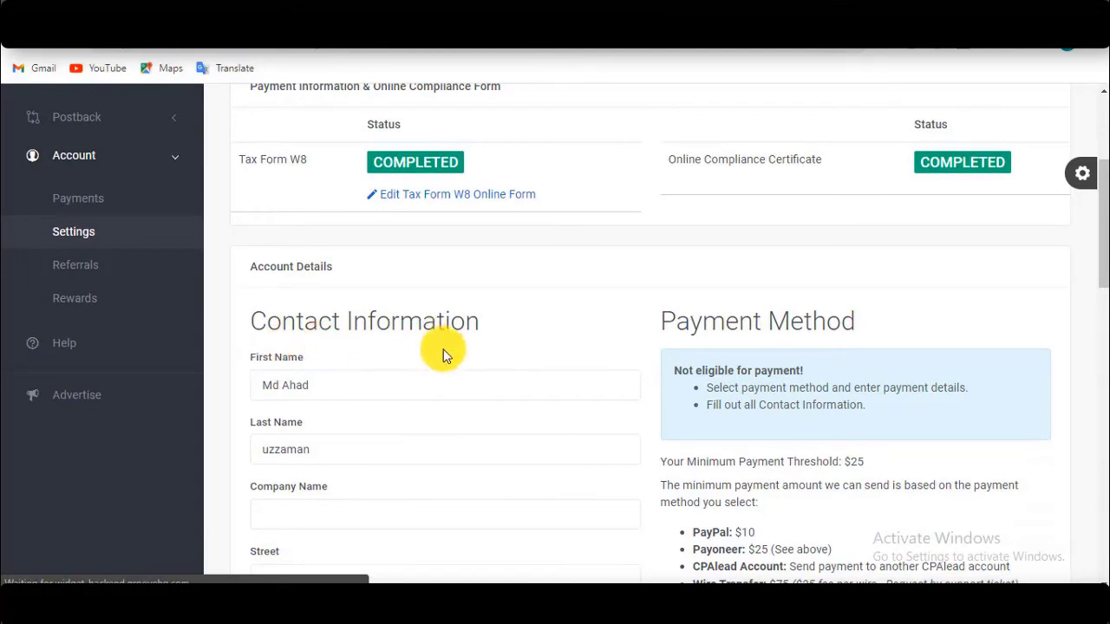
scroll(399, 368, down, 1)
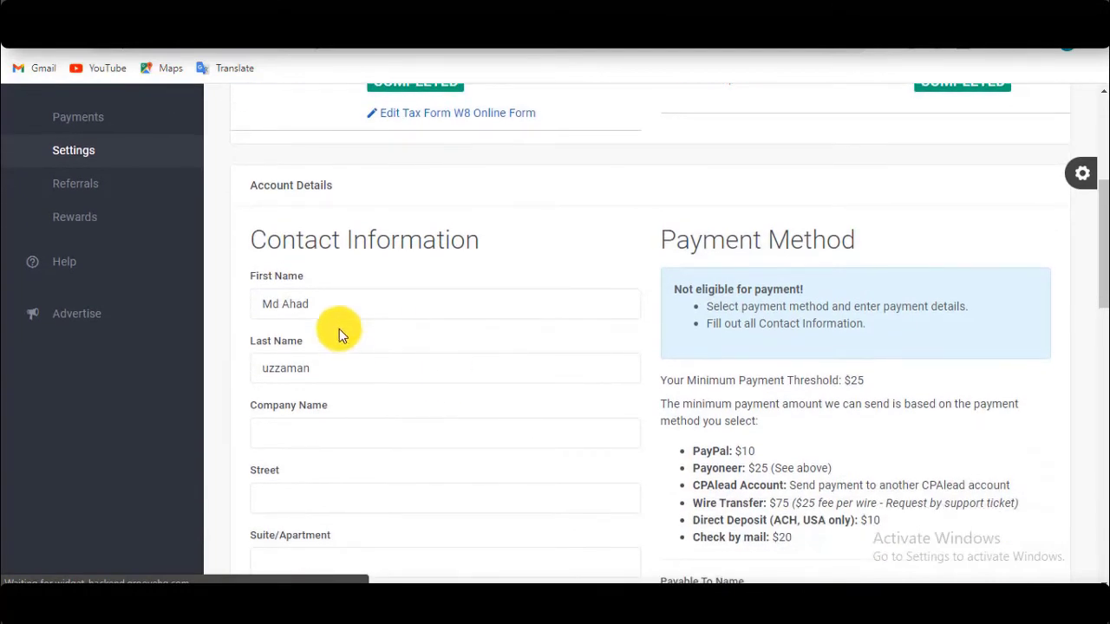
scroll(347, 338, down, 2)
click(343, 271)
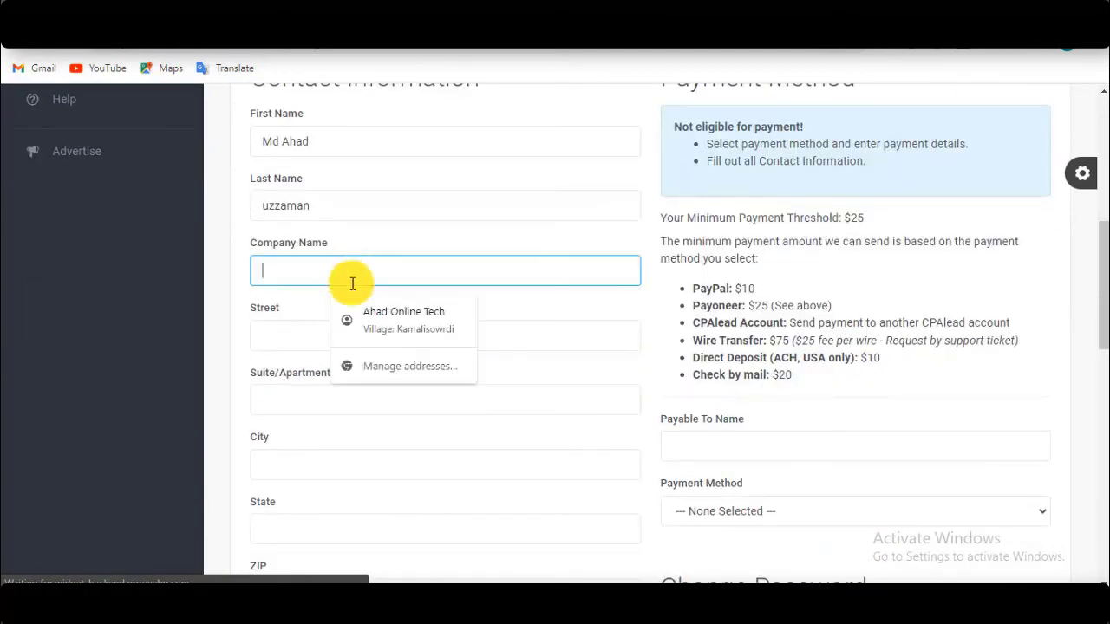
click(403, 311)
Review the autofilled company, street, suite, city, state, ZIP, country and phone fields
scroll(339, 376, up, 3)
scroll(339, 391, down, 1)
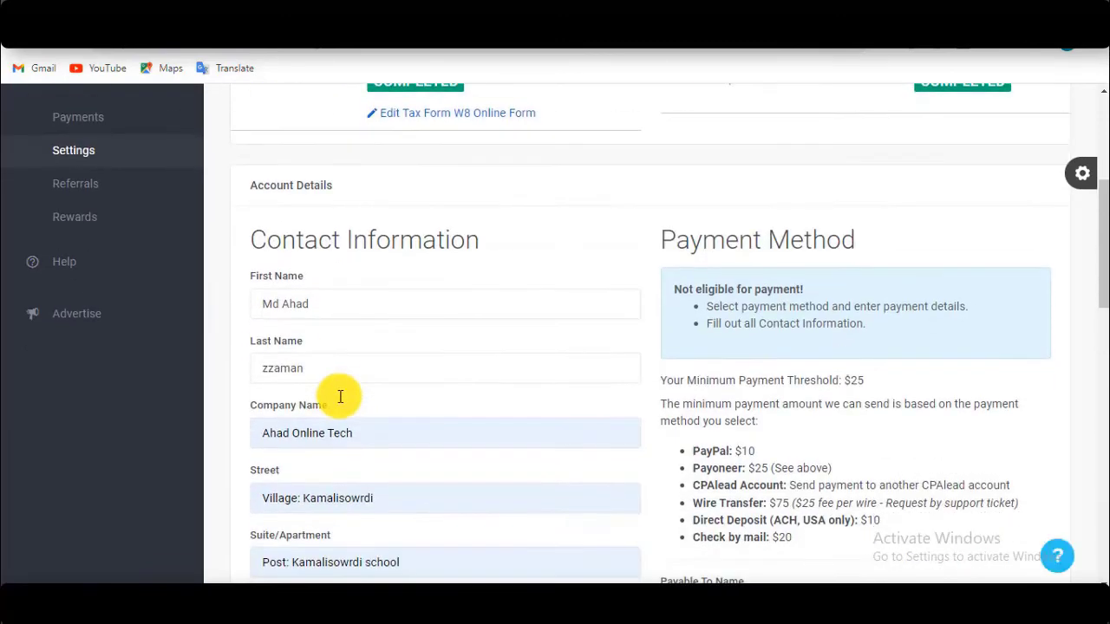
scroll(346, 405, down, 1)
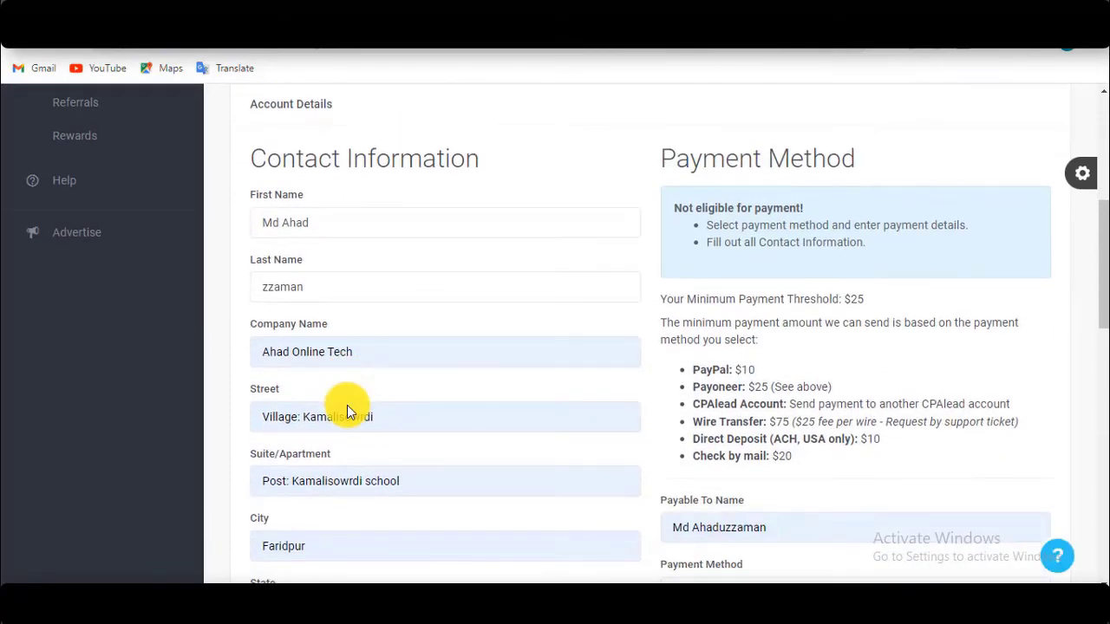
scroll(347, 405, down, 1)
scroll(347, 399, down, 1)
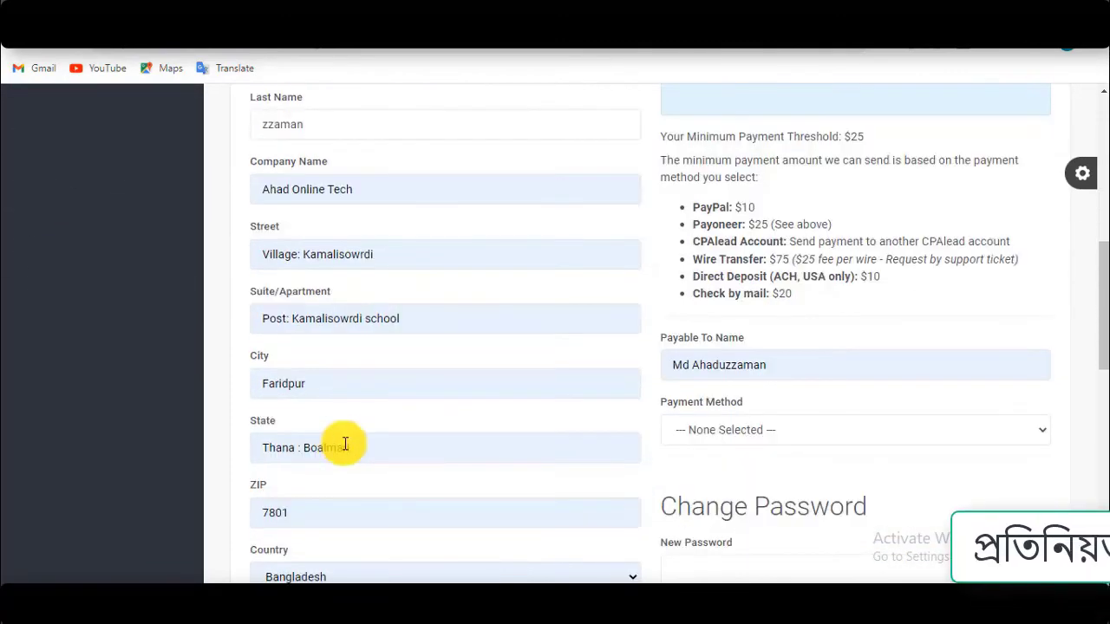
scroll(340, 477, down, 2)
scroll(335, 505, down, 1)
scroll(333, 495, up, 4)
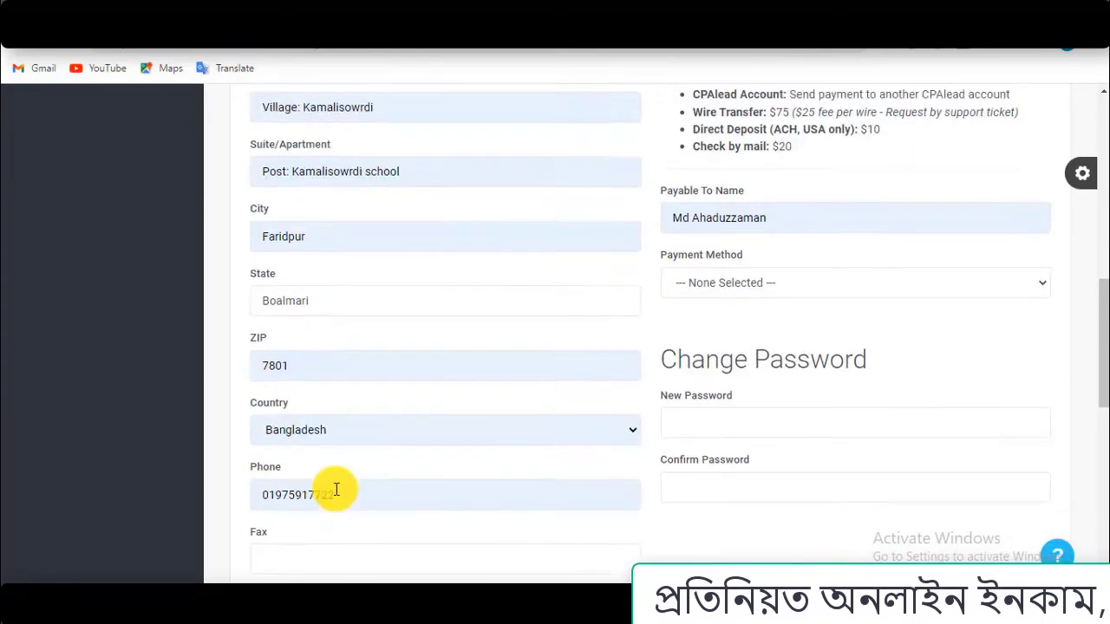
scroll(335, 494, up, 1)
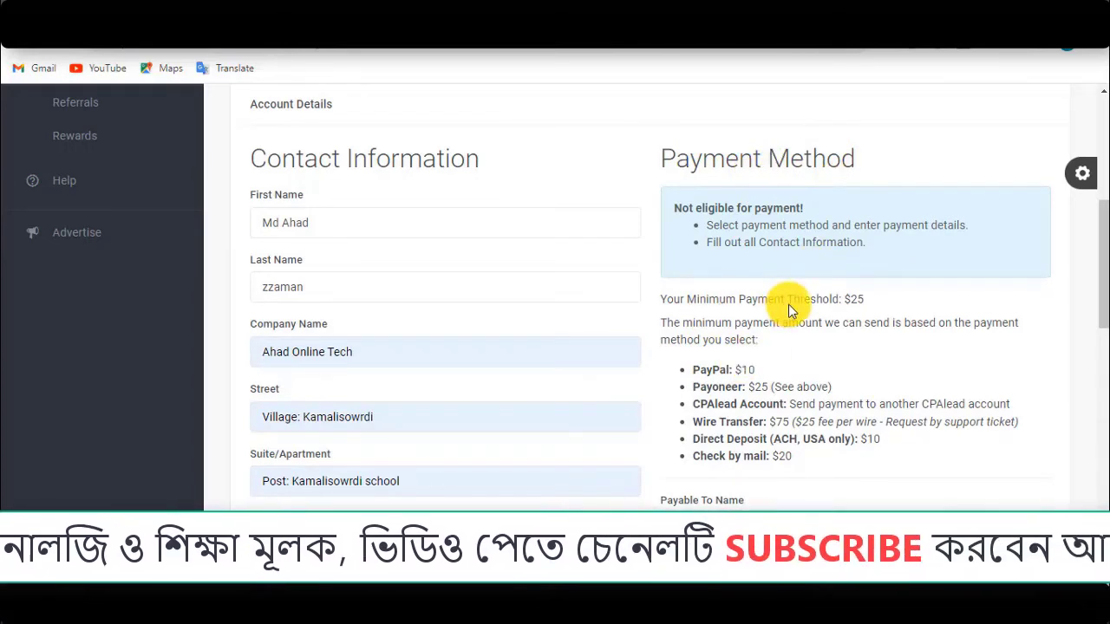
drag(866, 299, 671, 297)
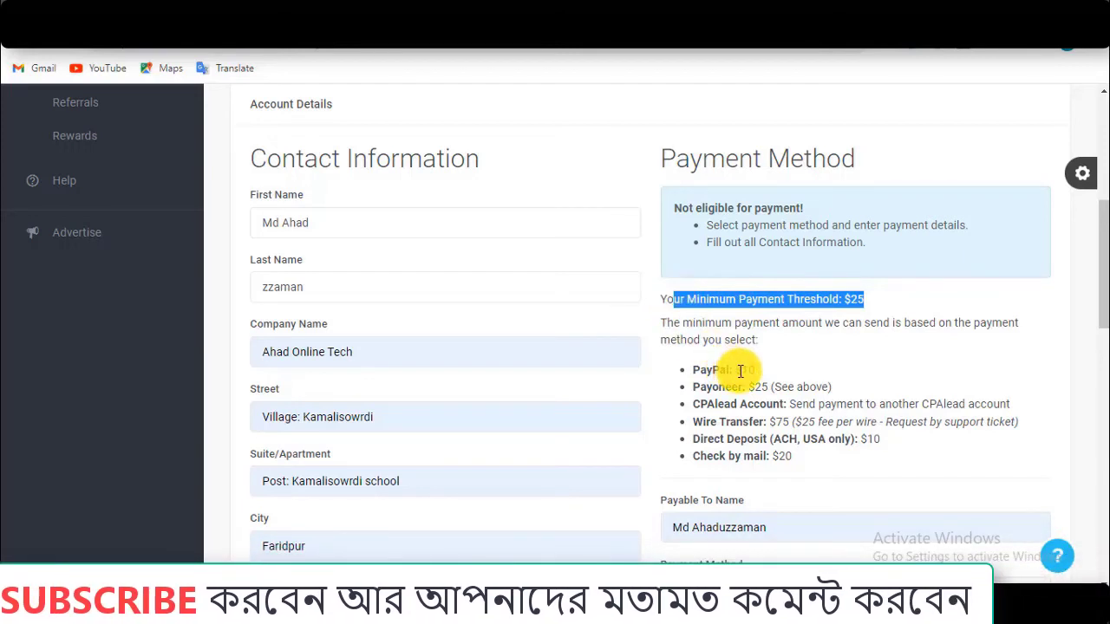
drag(755, 371, 681, 374)
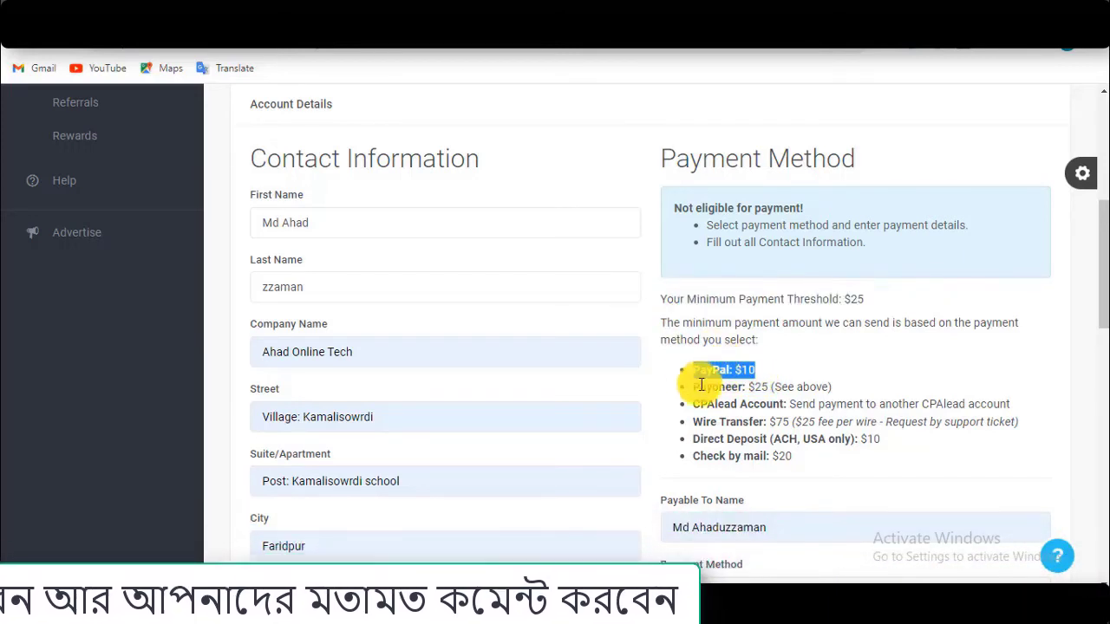
drag(834, 387, 693, 389)
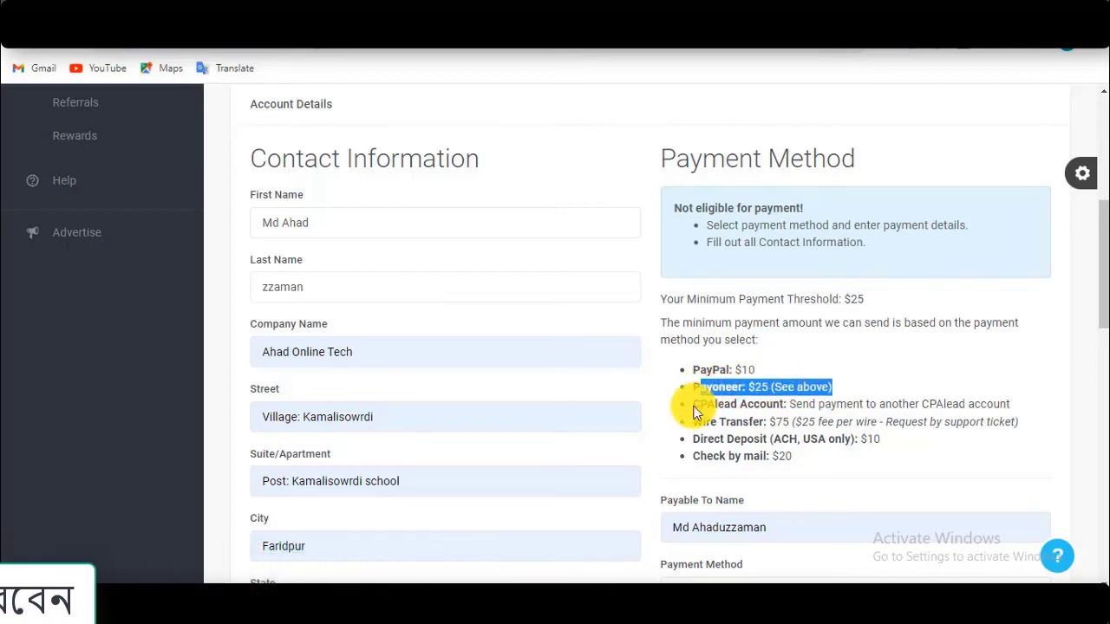
drag(692, 404, 810, 471)
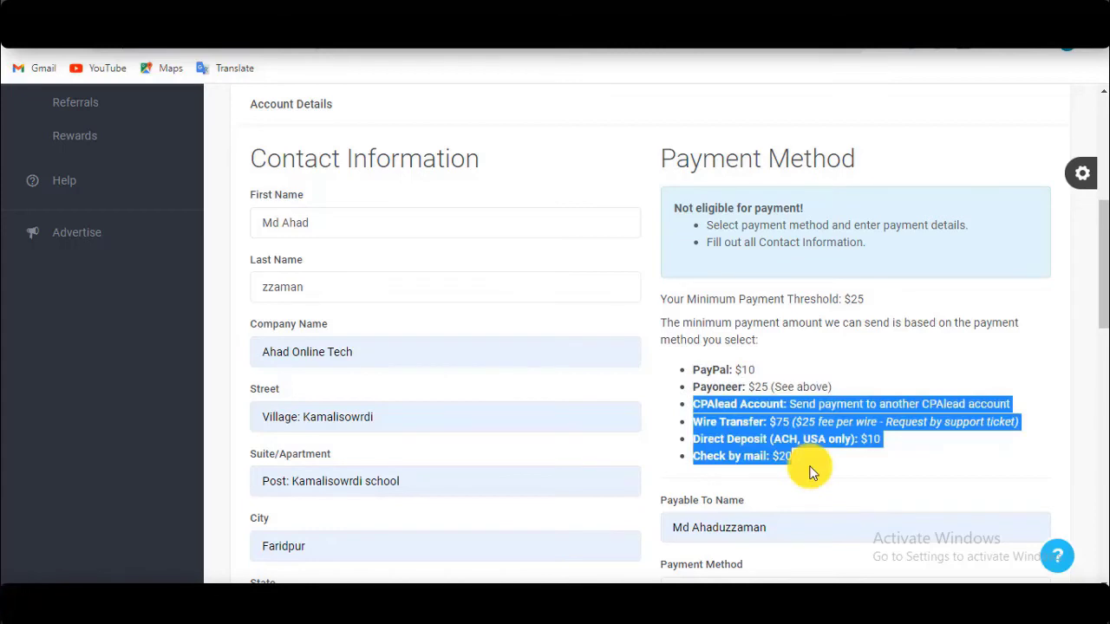
scroll(780, 434, down, 2)
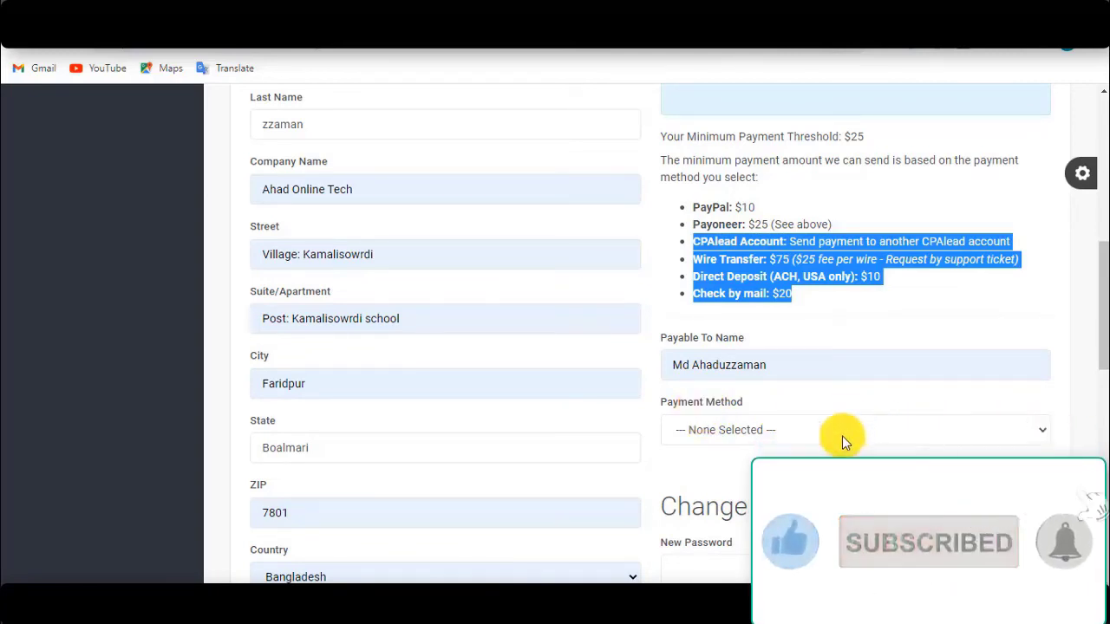
Choose Payoneer as the payment method
click(1040, 430)
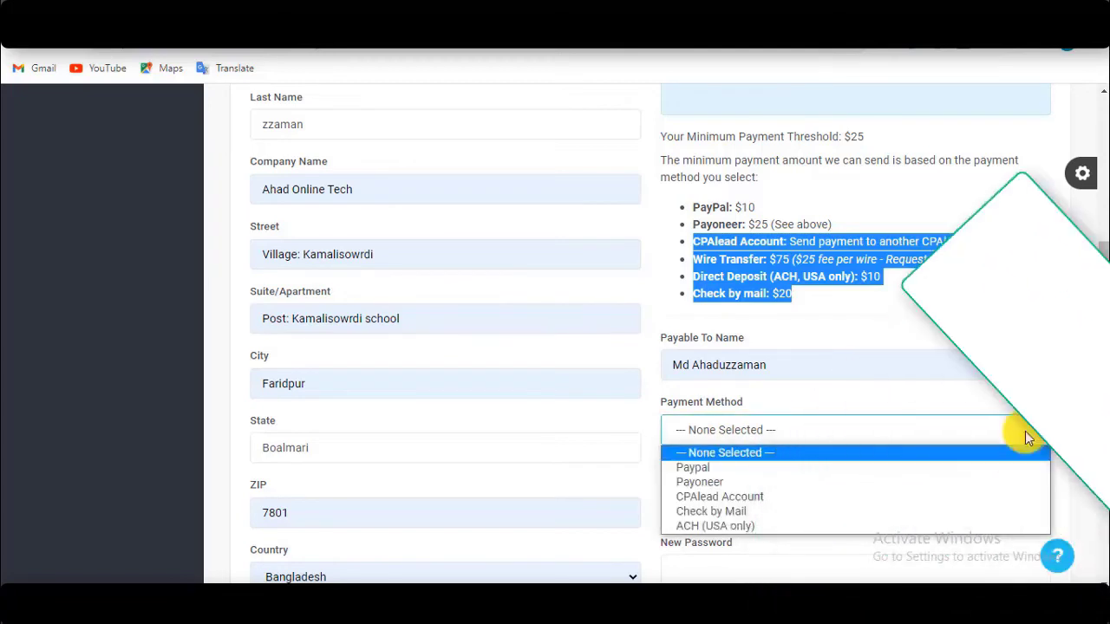
click(773, 483)
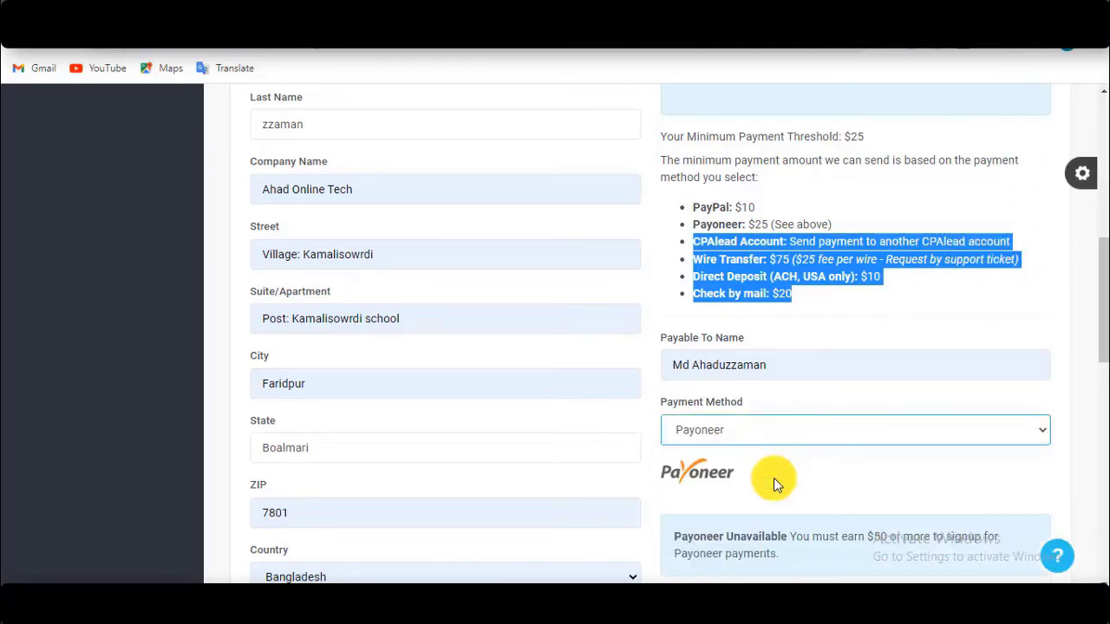
scroll(773, 478, down, 2)
scroll(775, 474, up, 2)
Save the account changes and open Gmail in a new browser tab
scroll(636, 521, down, 4)
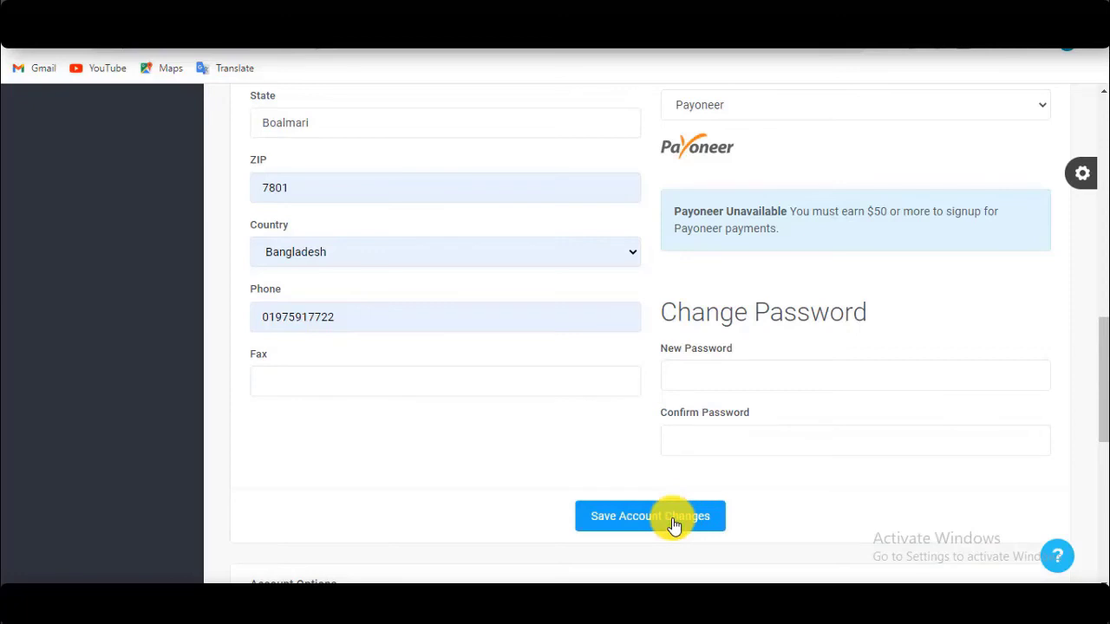
click(673, 520)
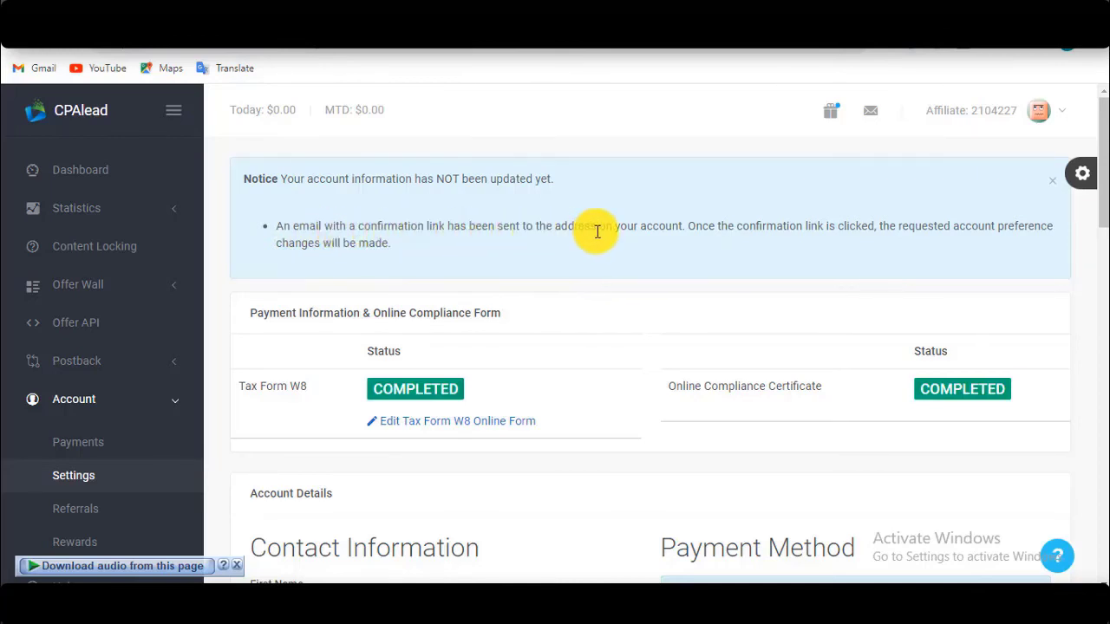
key(ctrl+t)
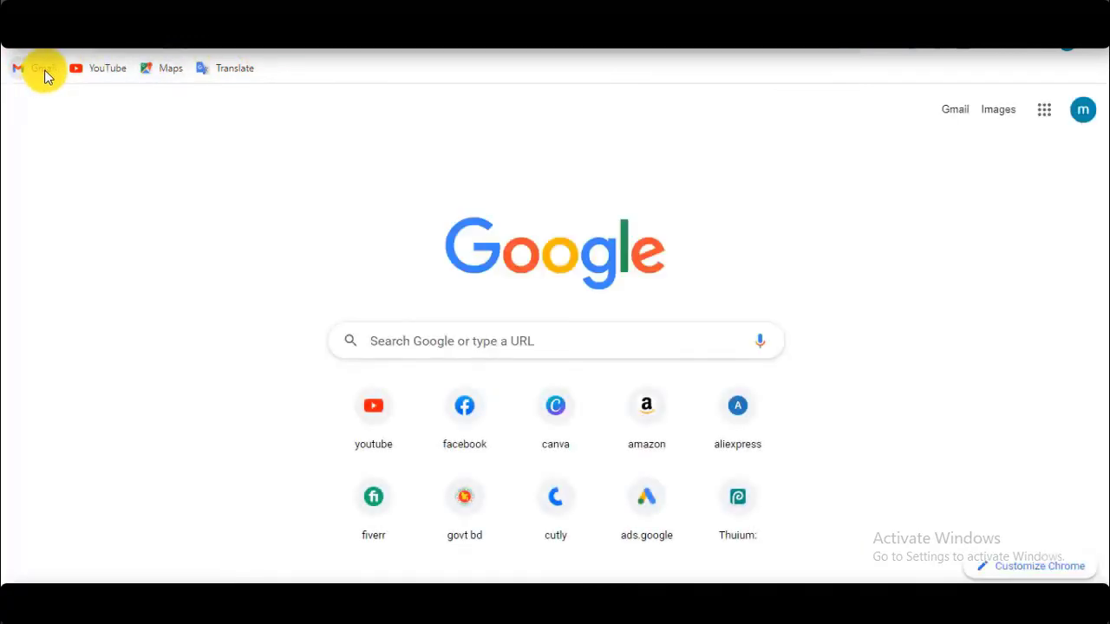
click(42, 69)
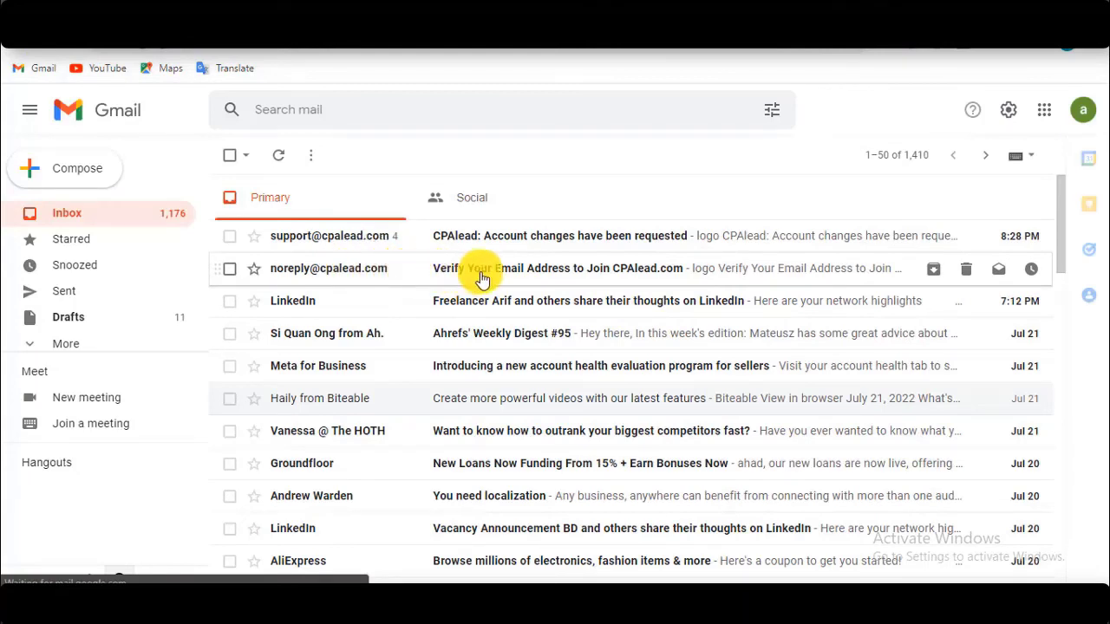
Open the 'Verify Your Email Address to Join CPAlead.com' email and follow its verification link
click(521, 274)
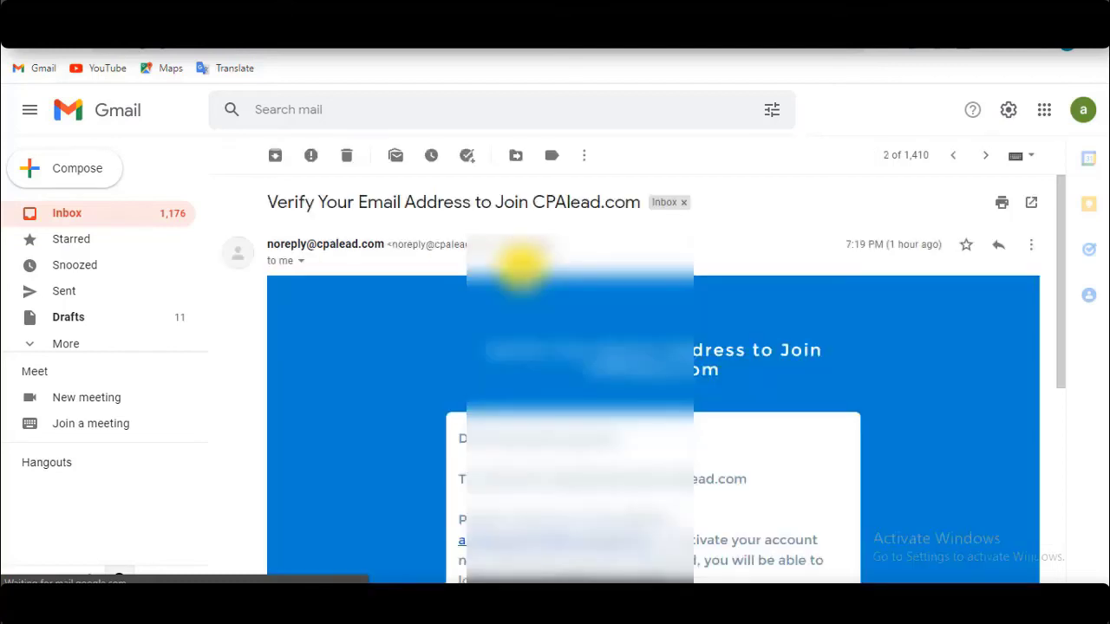
scroll(535, 347, down, 3)
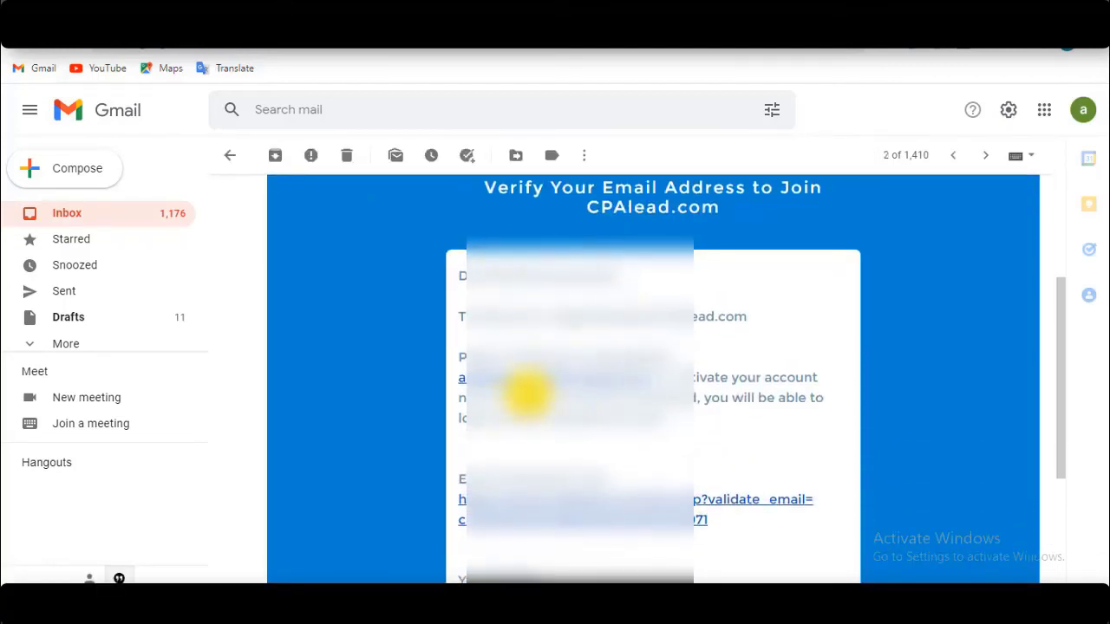
scroll(616, 392, down, 1)
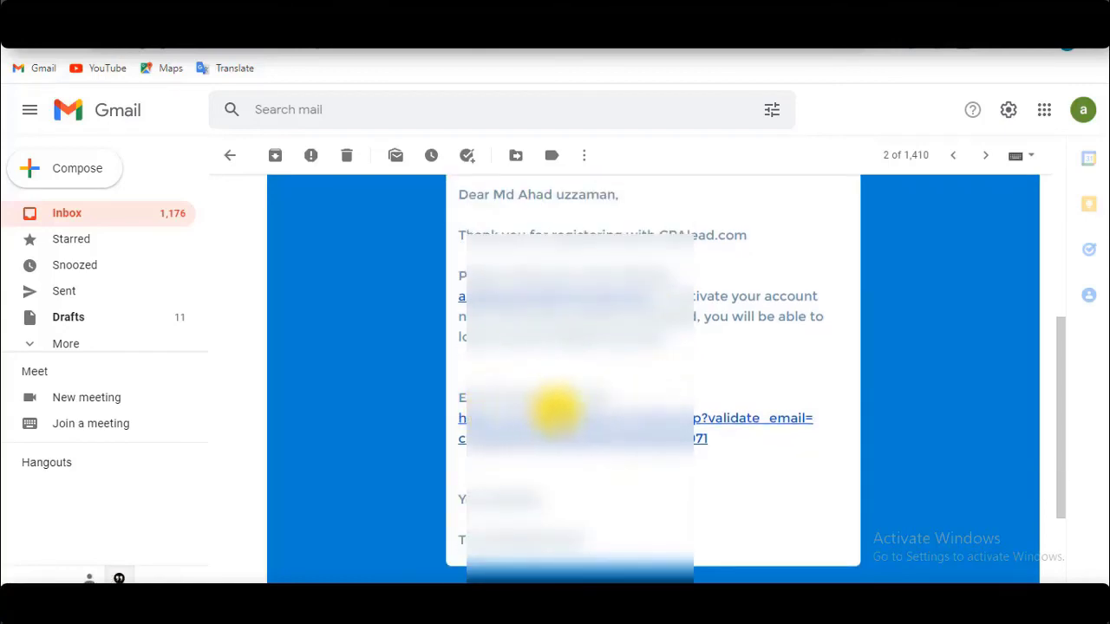
click(601, 423)
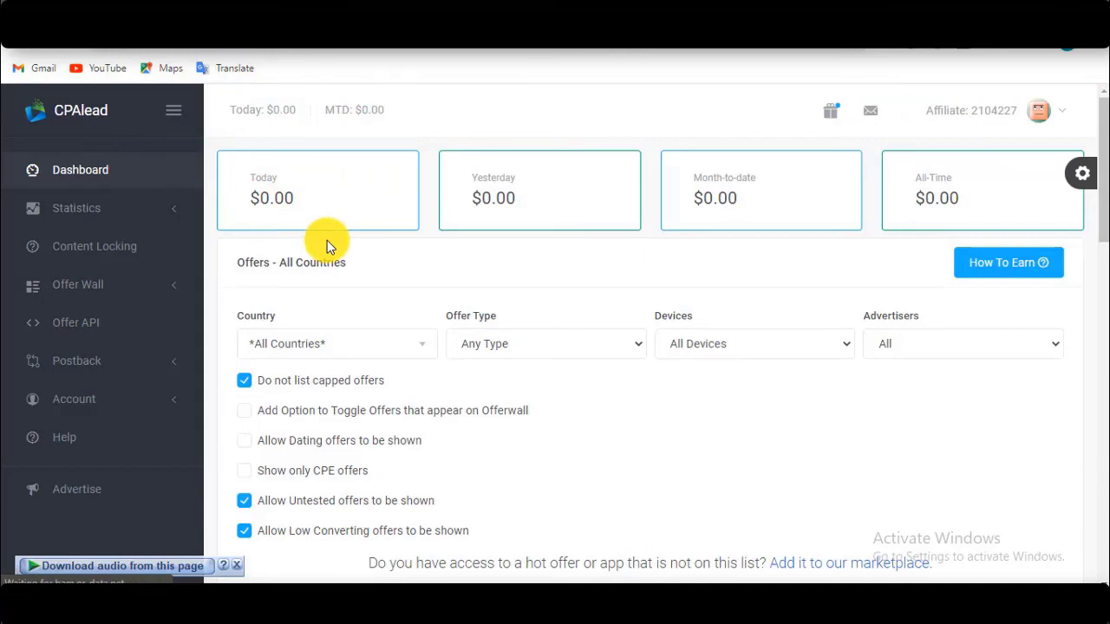
scroll(550, 402, down, 3)
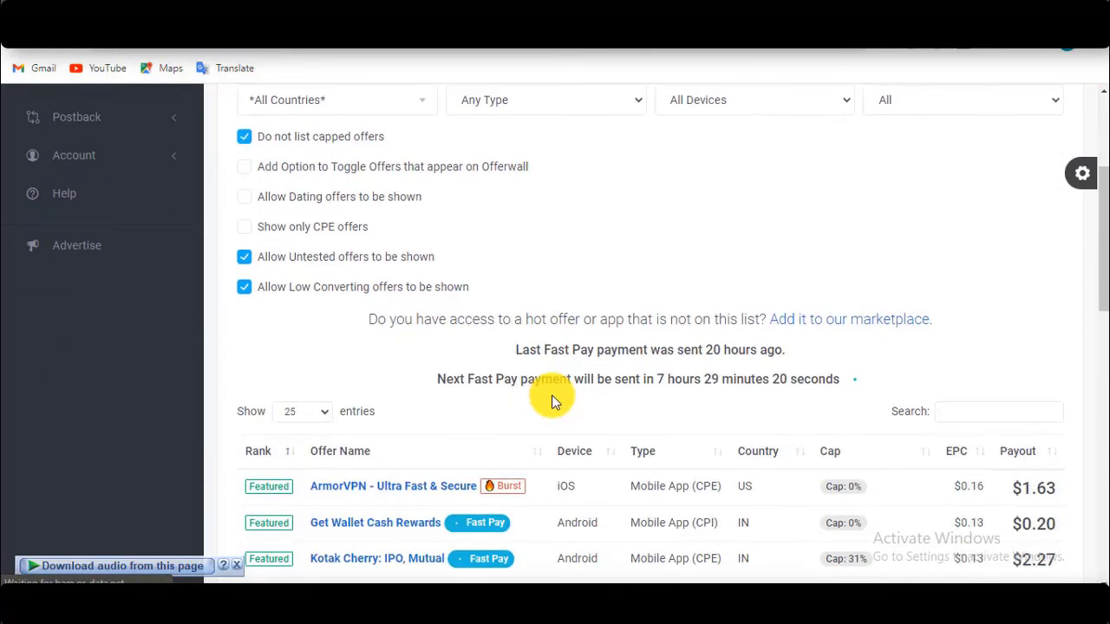
scroll(551, 394, up, 3)
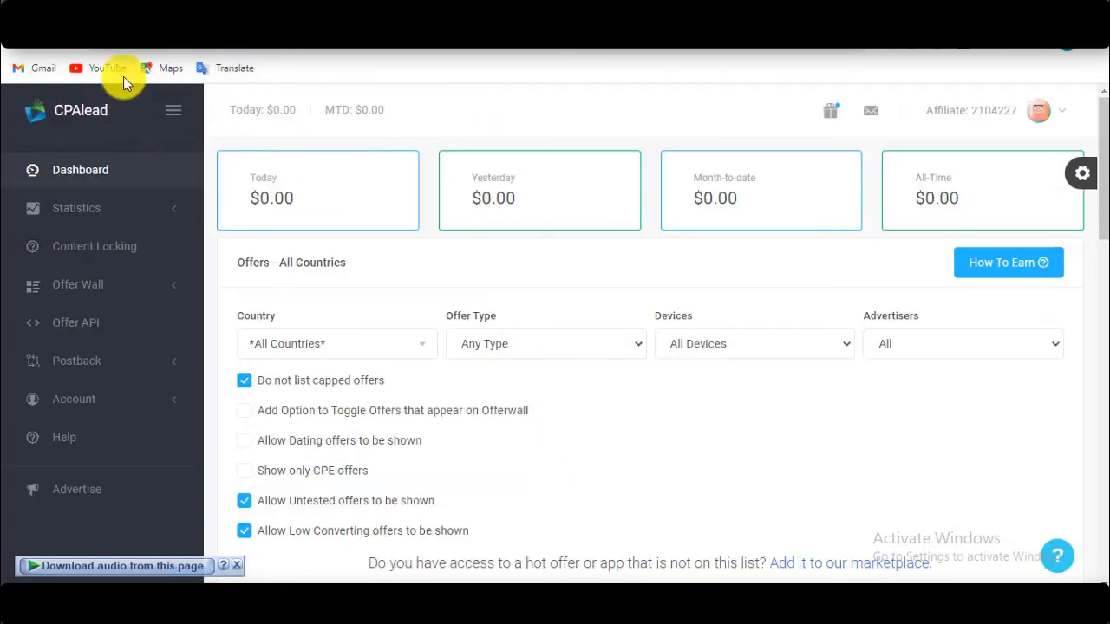
scroll(597, 435, down, 3)
scroll(596, 438, down, 3)
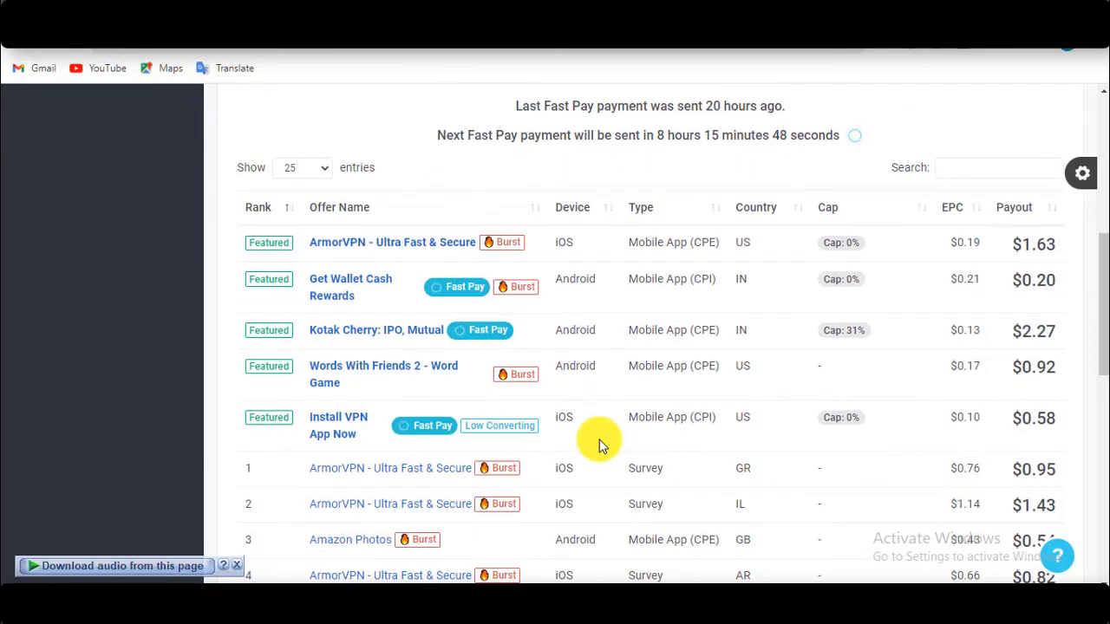